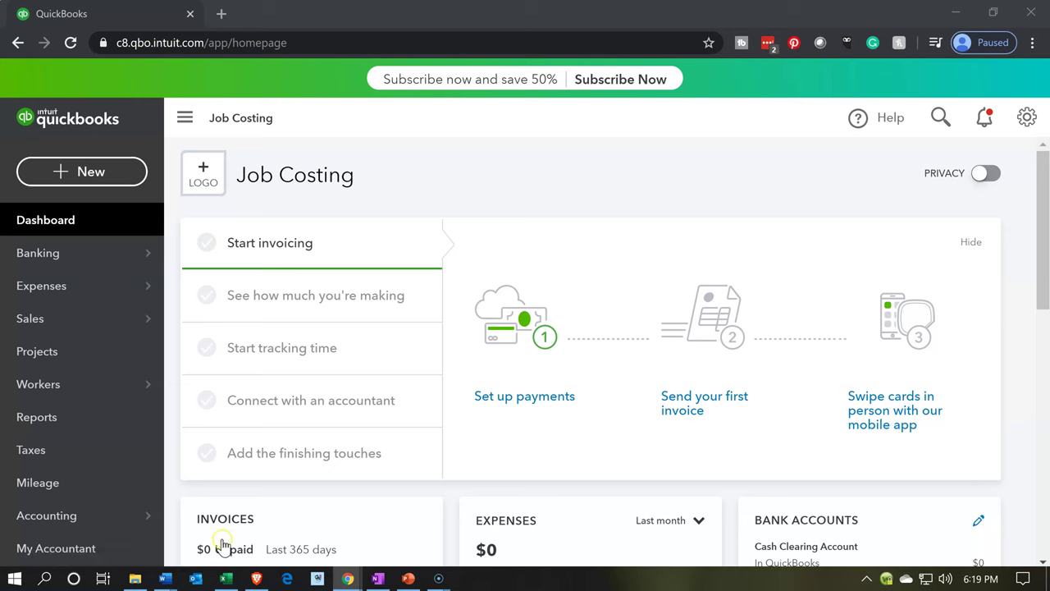
Step: Switch to the Excel job cost workbook and examine the 1/7 cost of goods sold and raw materials inventory entry on sheet Ex 1.7
left_click(229, 583)
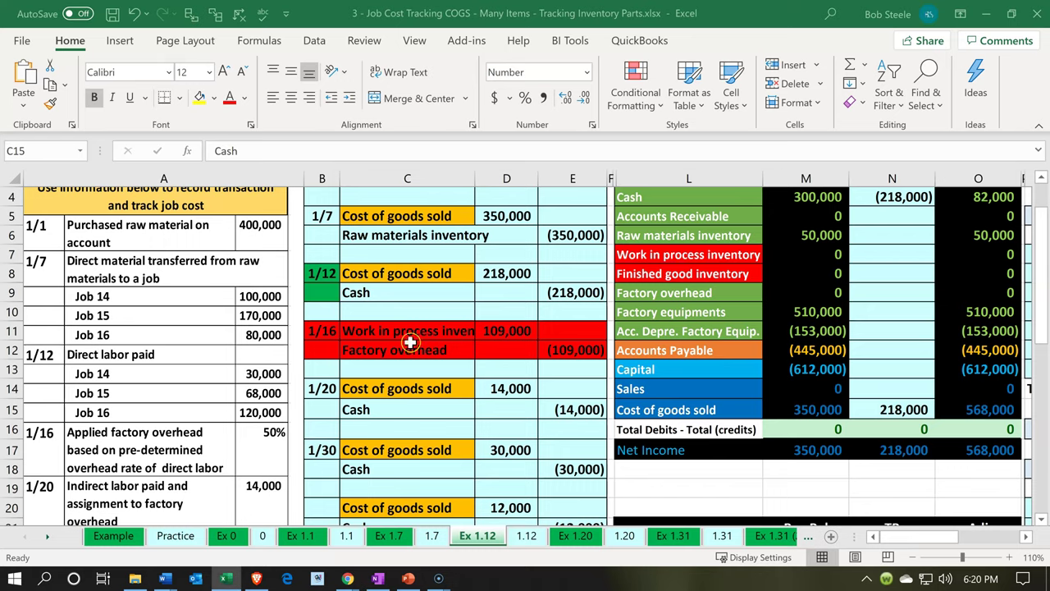
left_click(376, 535)
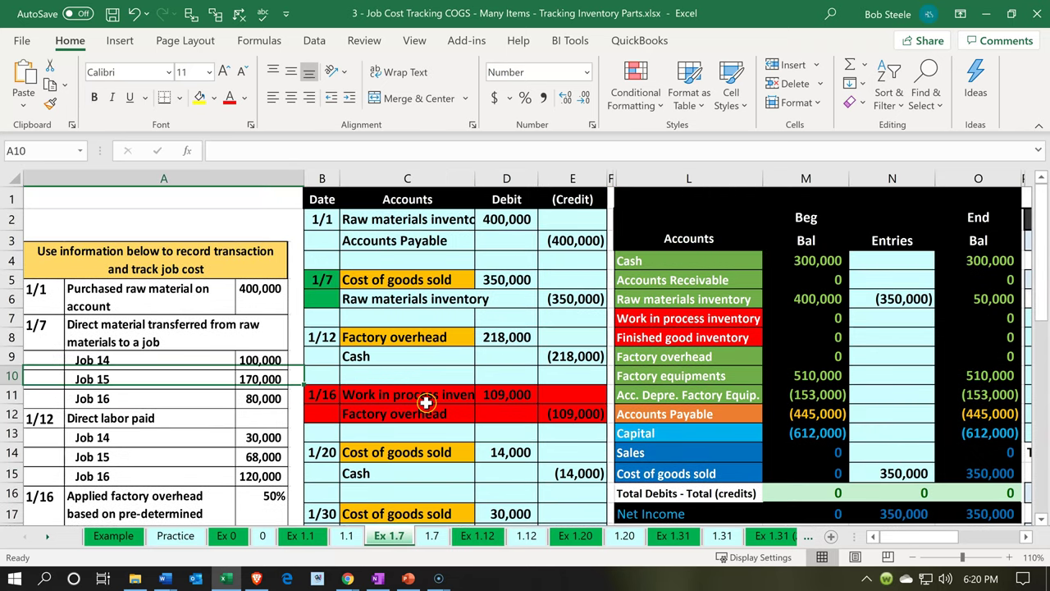
left_click(449, 306)
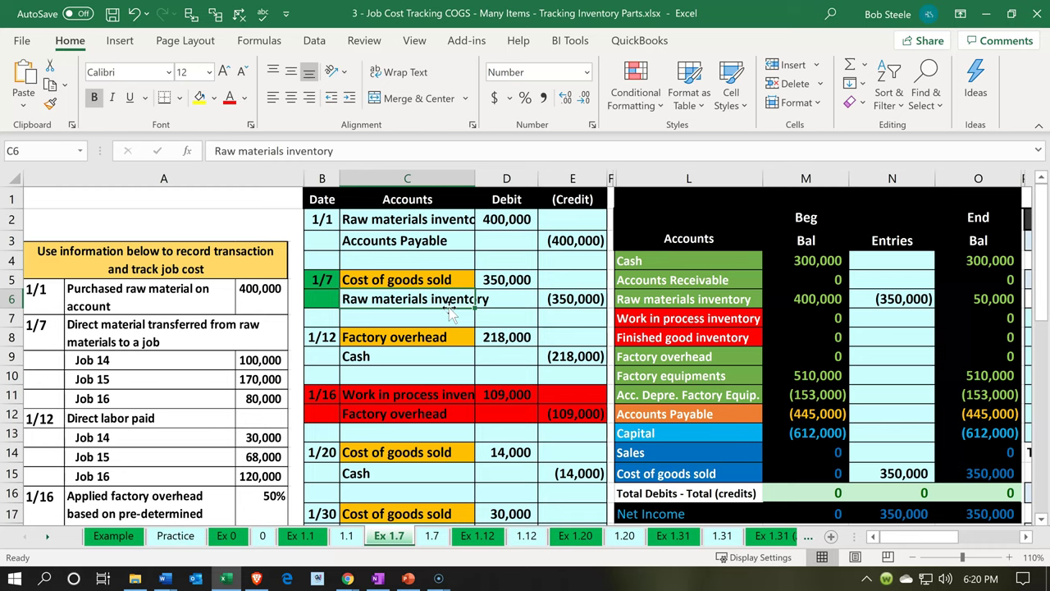
key("Up")
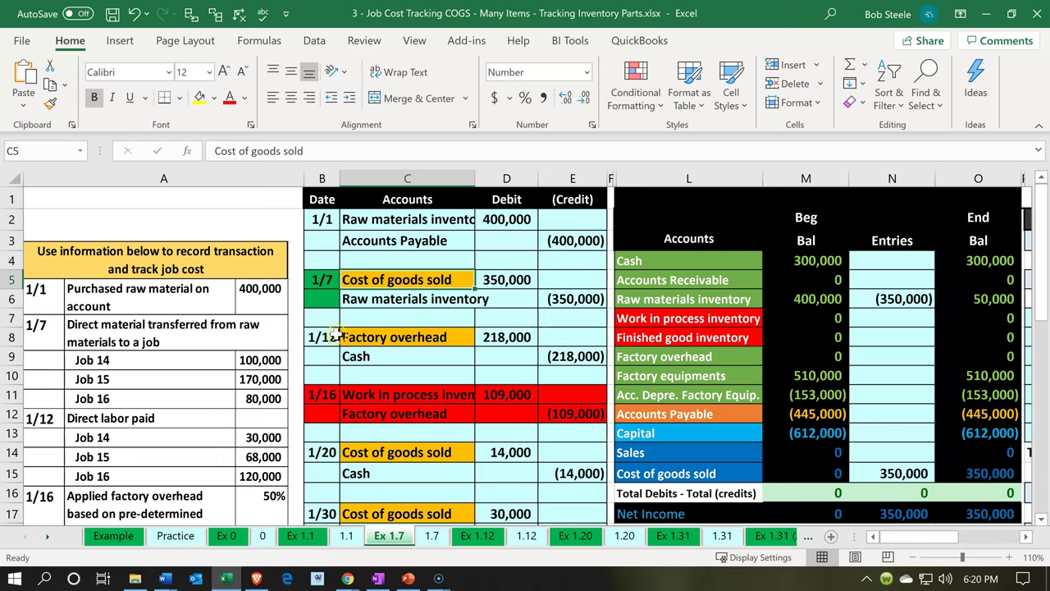
left_click(512, 284)
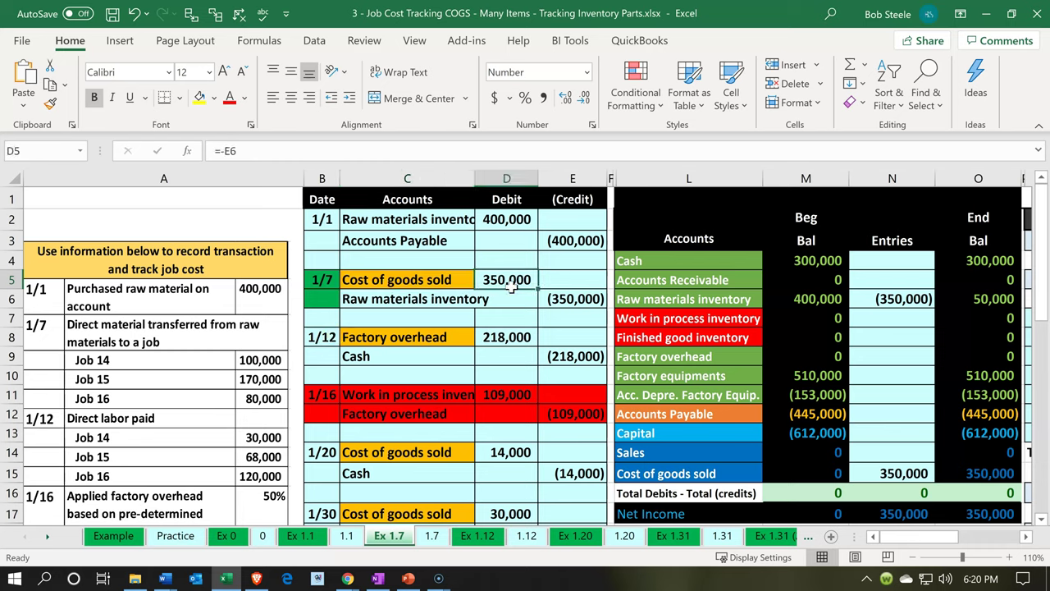
key("Down")
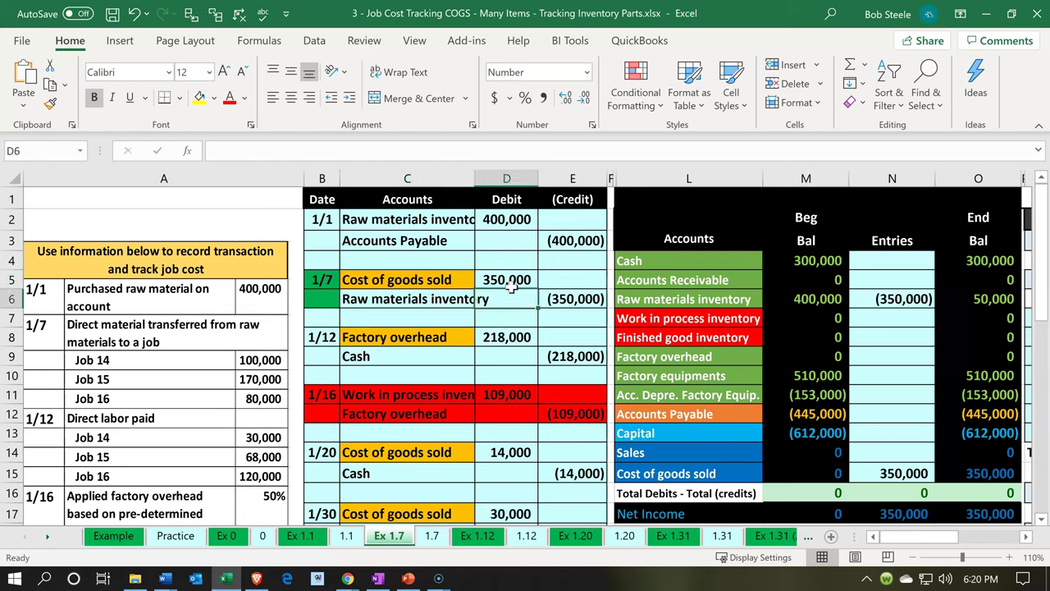
Step: Trace the 1/7 entry into the trial balance's Entries column for raw materials inventory and cost of goods sold
key("Right")
key("Right")
key("Right")
key("Right")
key("Right")
key("Right")
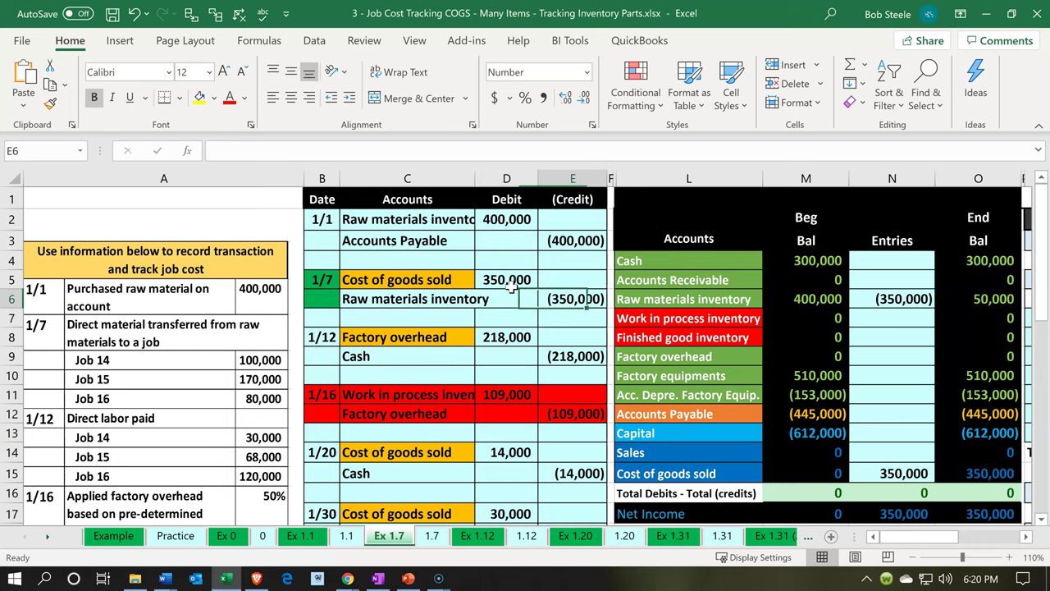
key("Down")
key("Down")
key("Down")
key("Down")
key("Down")
key("Down")
key("Down")
key("Down")
key("Left")
key("Up")
key("Up")
key("Up")
key("Up")
key("Up")
key("Up")
key("Up")
key("Up")
key("Down")
key("Down")
key("Down")
key("Down")
key("Down")
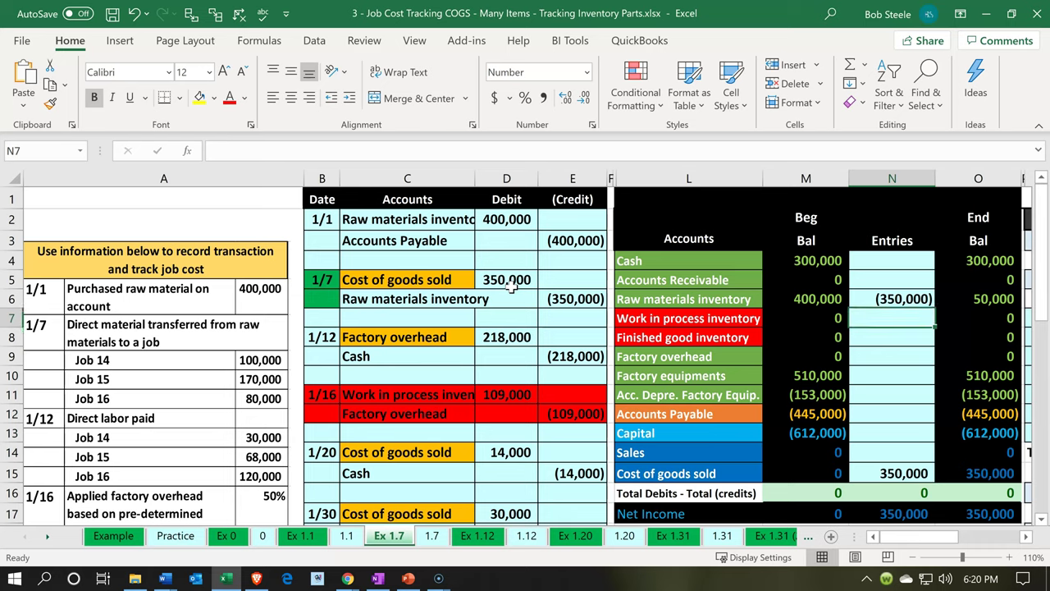
key("Down")
key("Down")
key("Down")
key("Down")
key("Down")
key("Up")
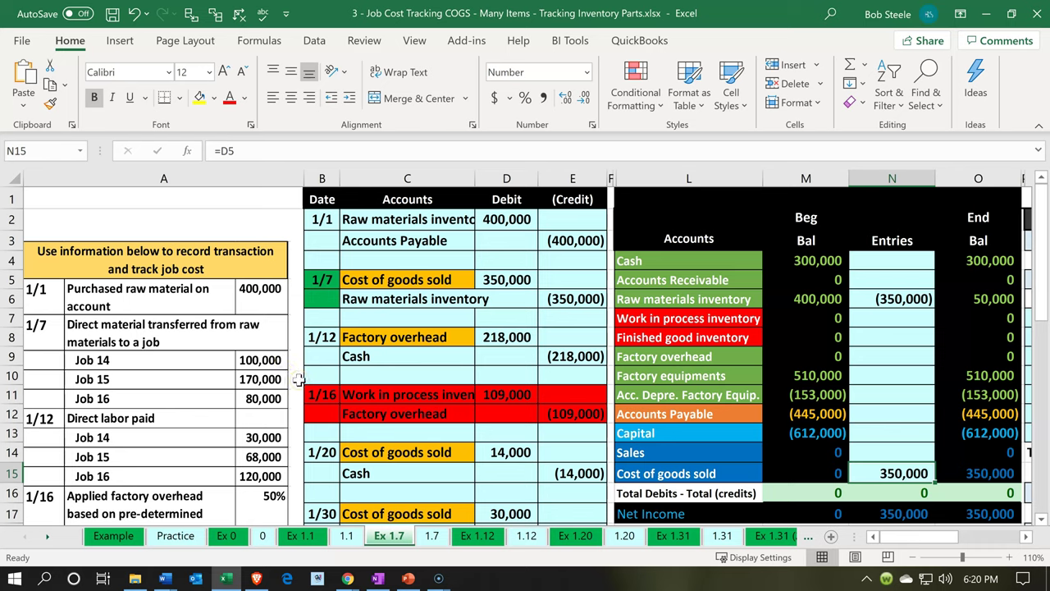
Step: Review the 1/7 direct materials amounts in the job cost records for Jobs 14, 15 and 16
left_click(769, 284)
key("Right")
key("Right")
key("Right")
key("Right")
key("Right")
key("Right")
key("Right")
key("Right")
key("Right")
key("Right")
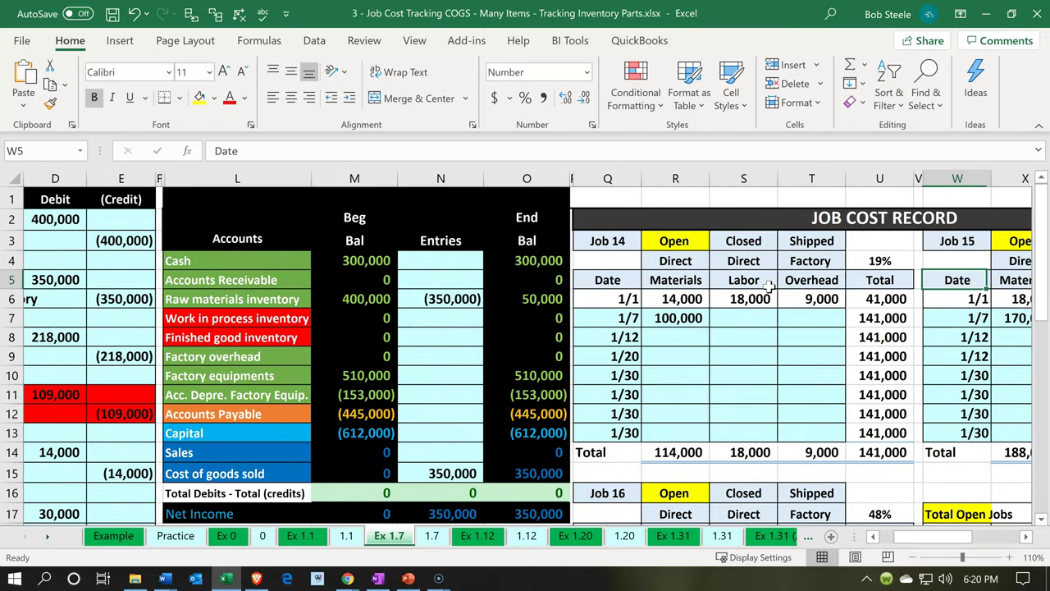
key("Right")
key("Right")
key("Right")
key("Right")
key("Right")
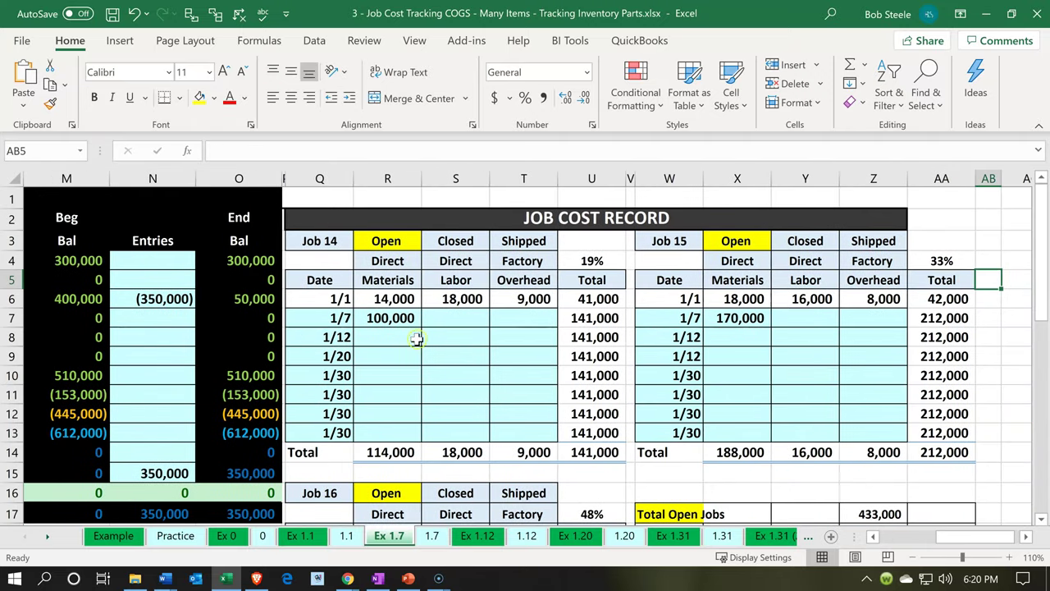
left_click(378, 324)
scroll(387, 332, "down", 1)
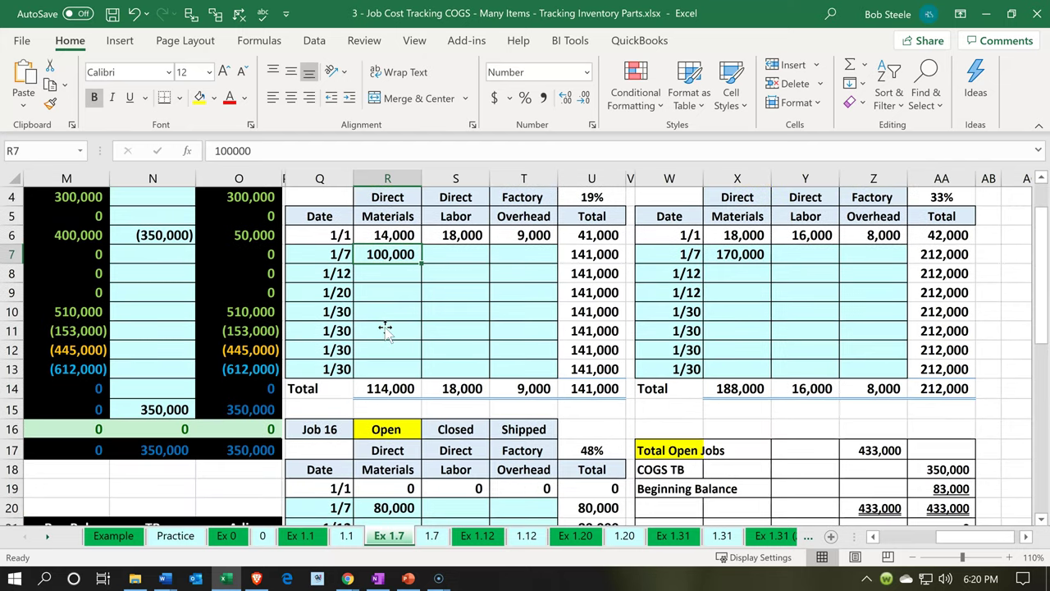
left_click(401, 506)
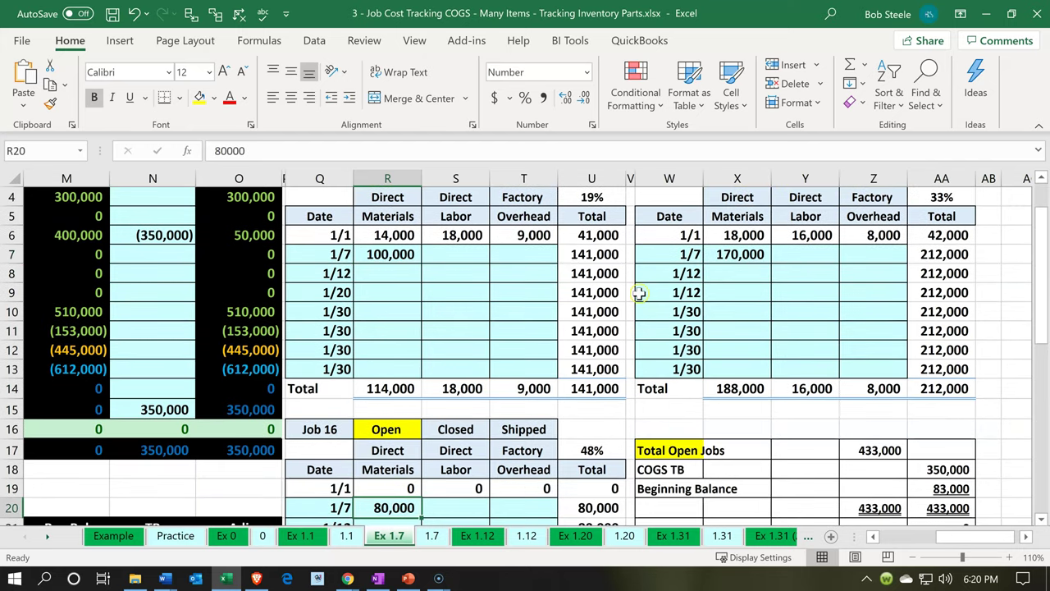
left_click(741, 255, "ctrl")
scroll(751, 328, "up", 1)
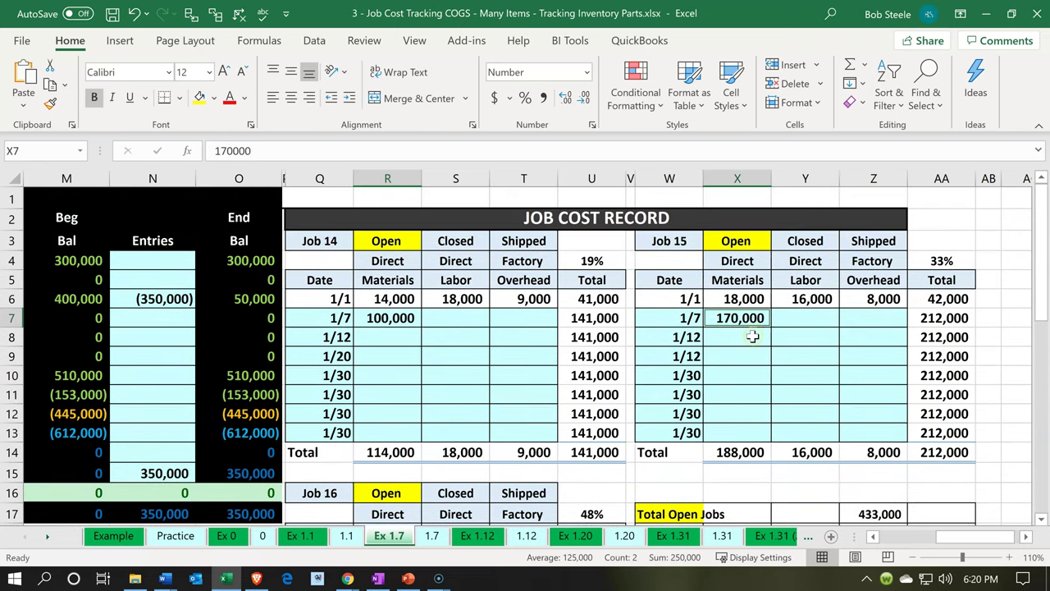
left_click(752, 336)
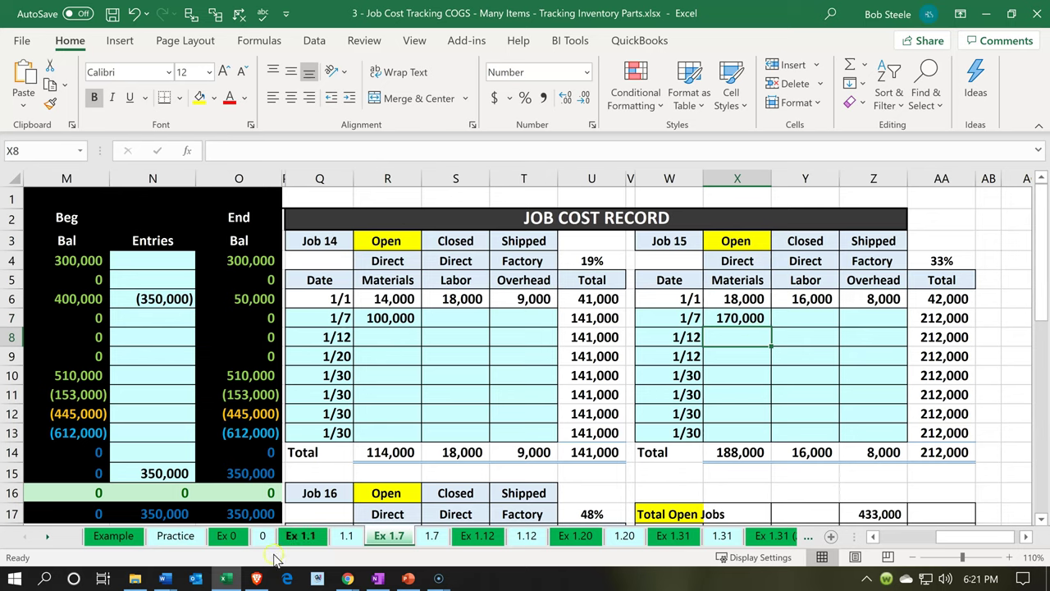
Step: Return to QuickBooks Online and start a new expense transaction
left_click(227, 580)
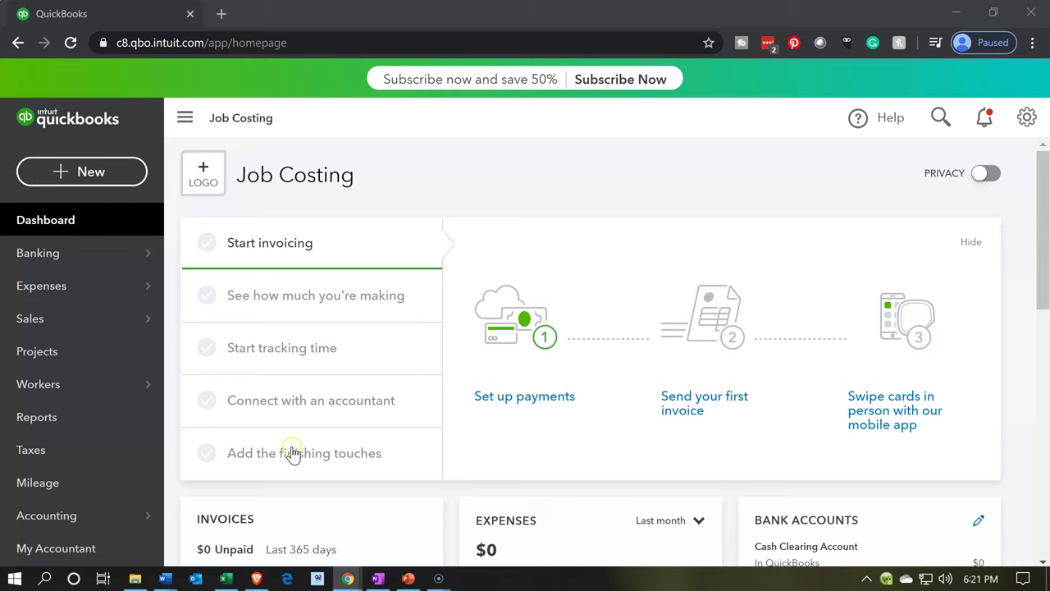
left_click(107, 182)
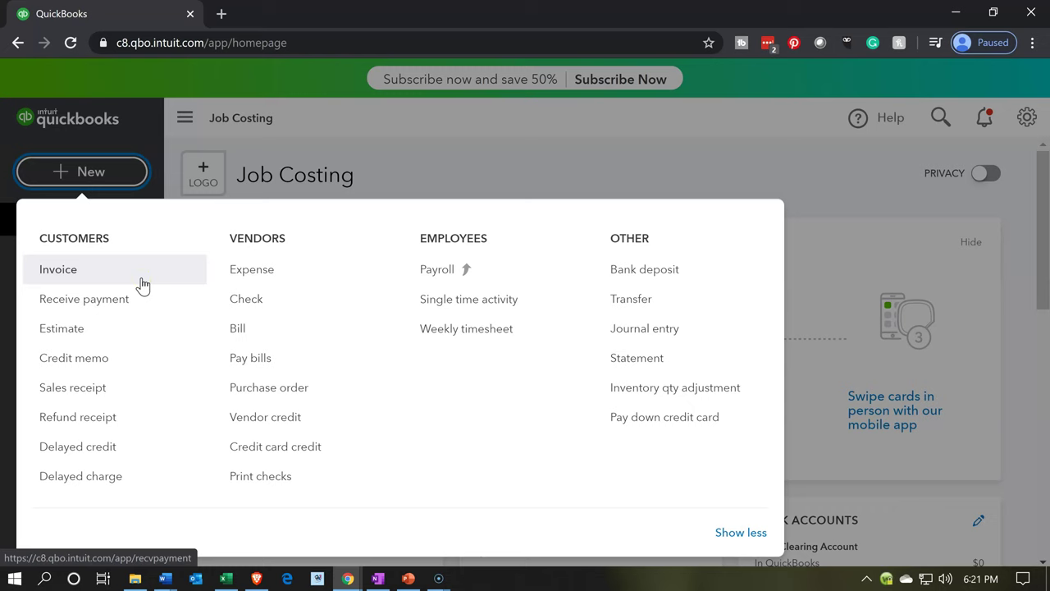
left_click(191, 403)
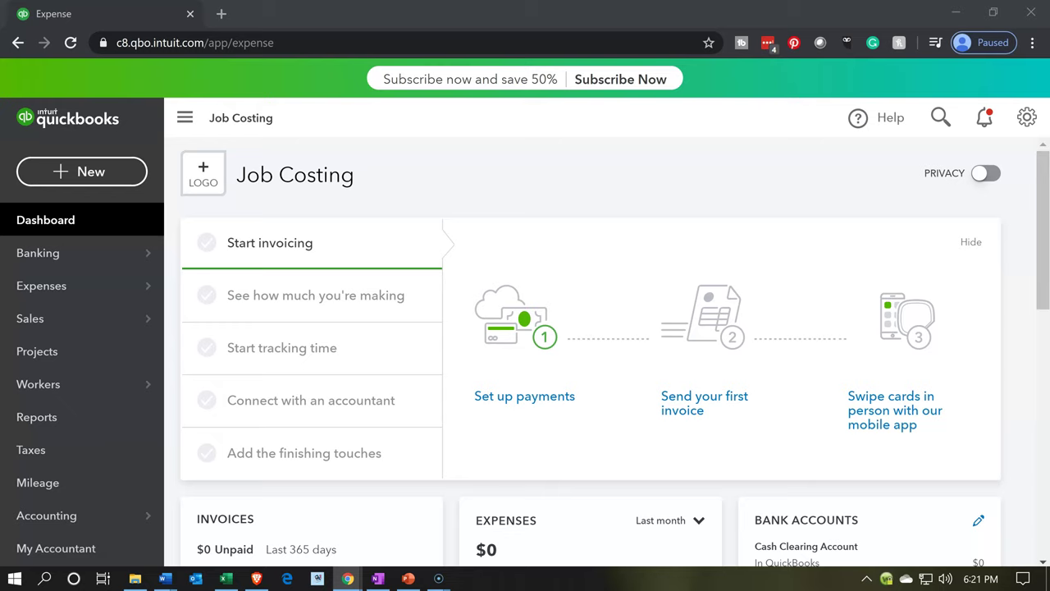
left_click(95, 176)
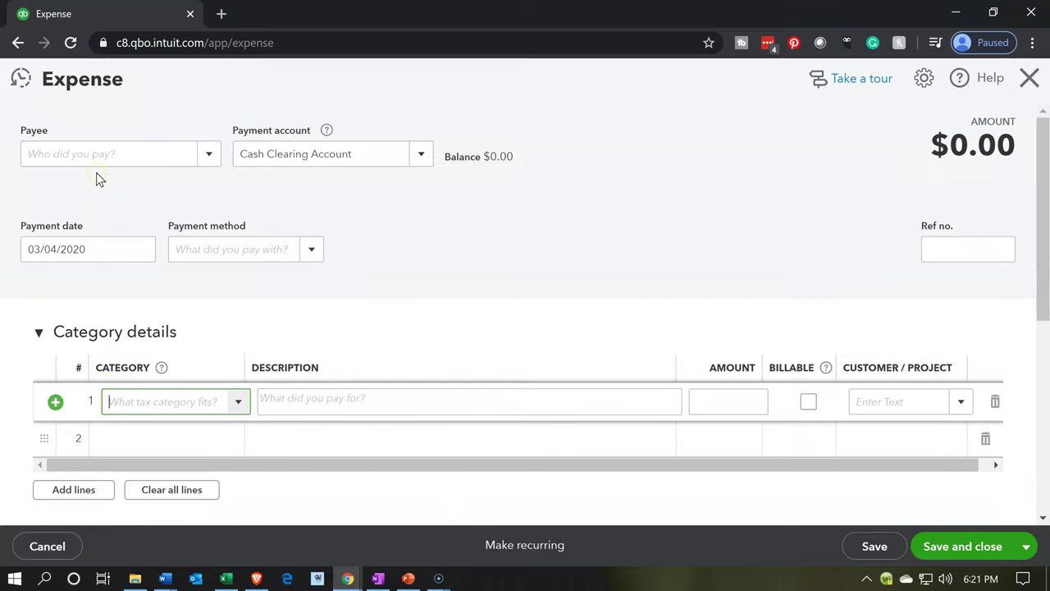
Step: Set the expense's payee to Misc and collapse the pane of suggested transactions
left_click(104, 156)
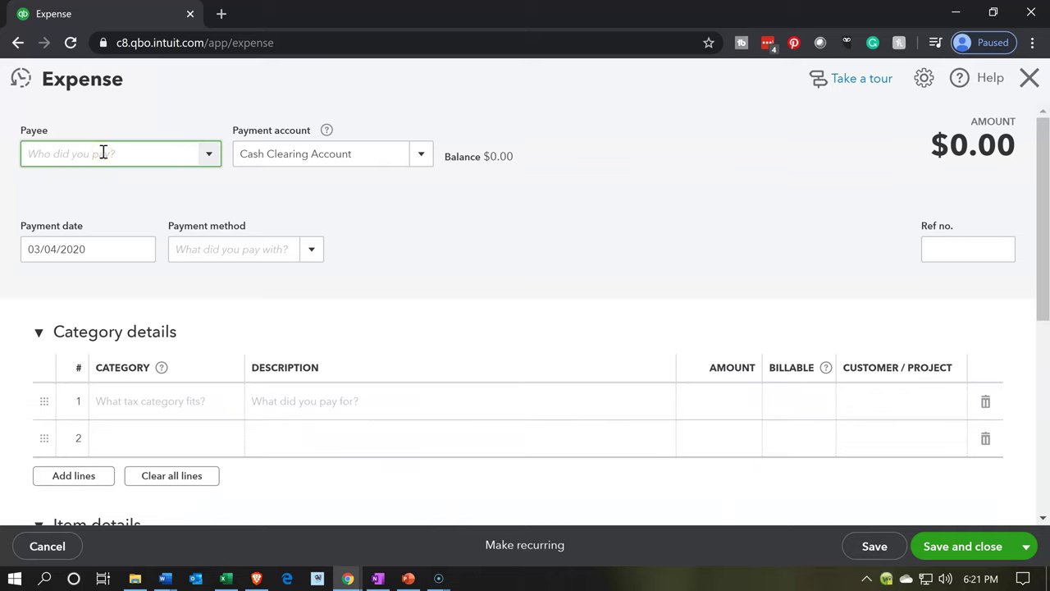
type("mi")
key("Delete")
key("Down")
key("Tab")
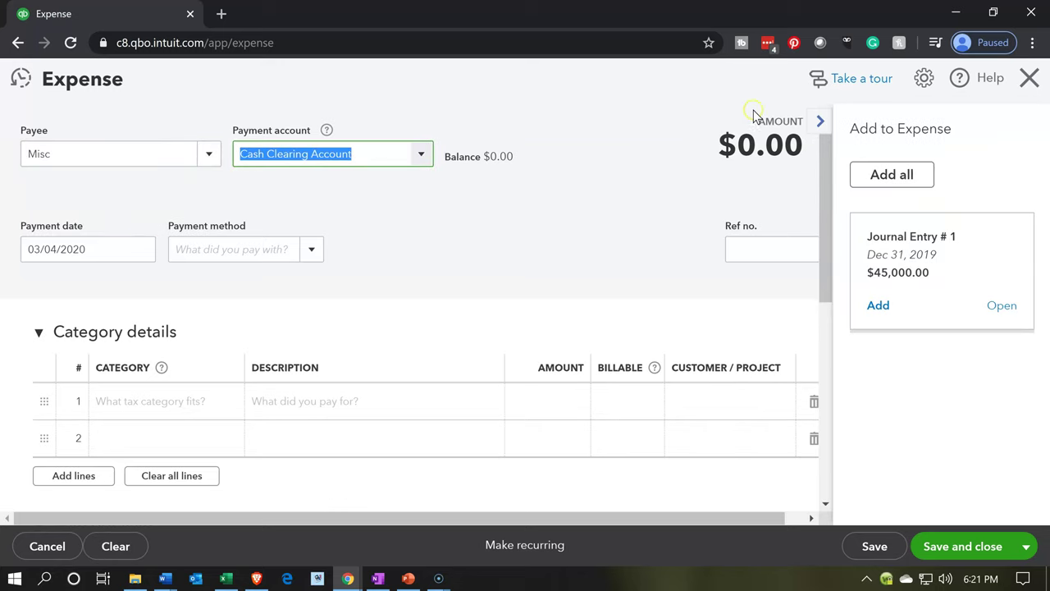
left_click(818, 125)
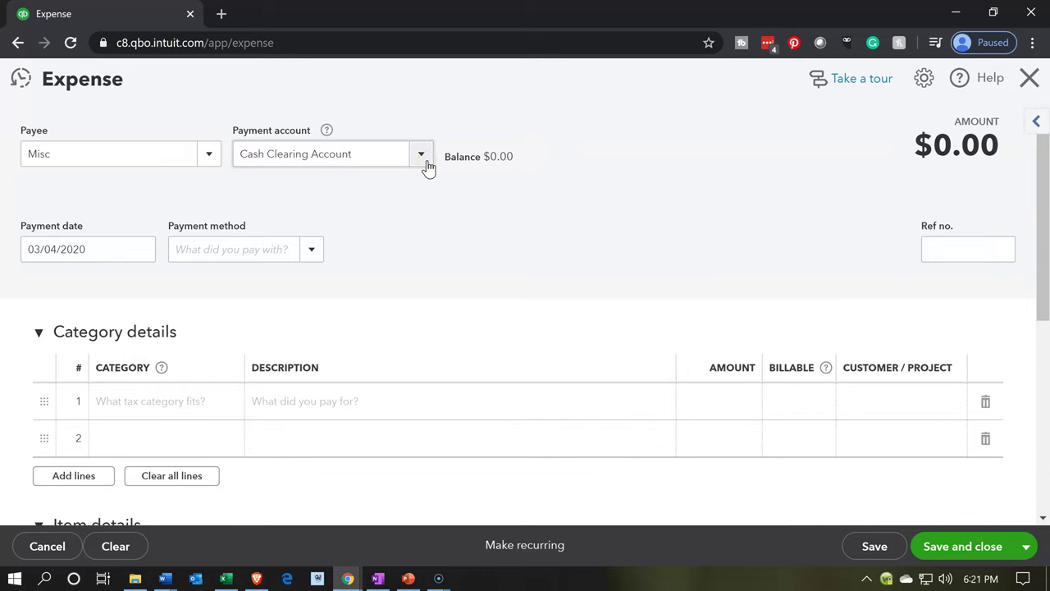
Step: Set the expense's payment date to 01/07/2020 and its payment method to Cash
left_click(110, 250)
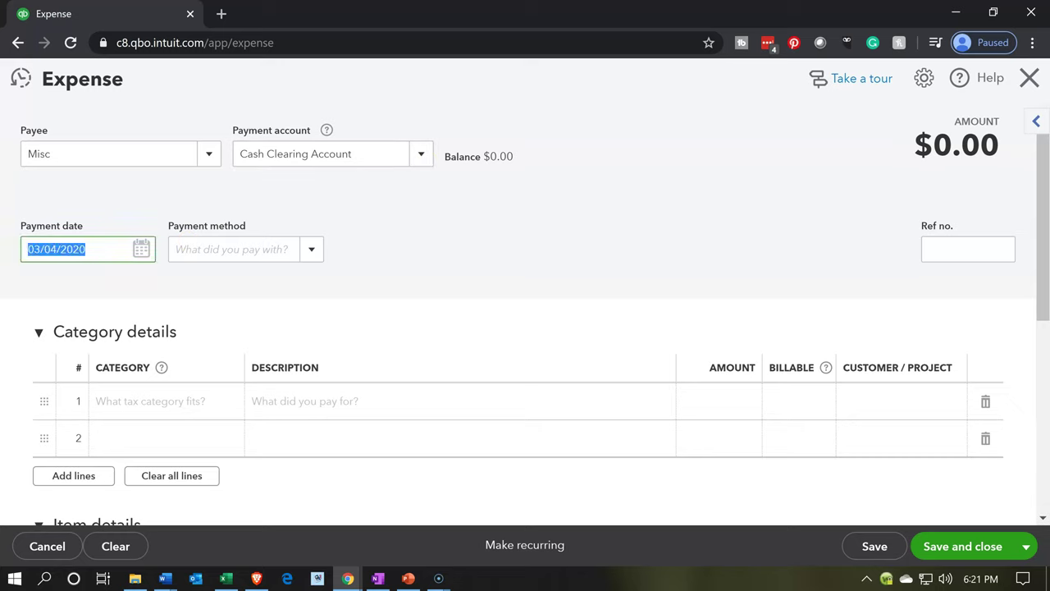
type("010720")
key("Tab")
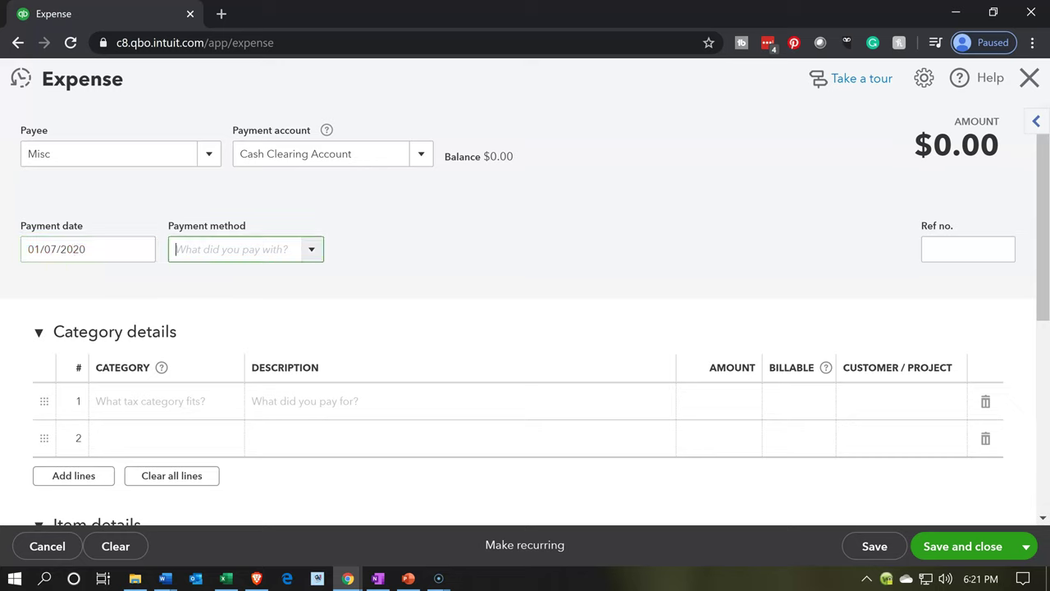
type("Cash")
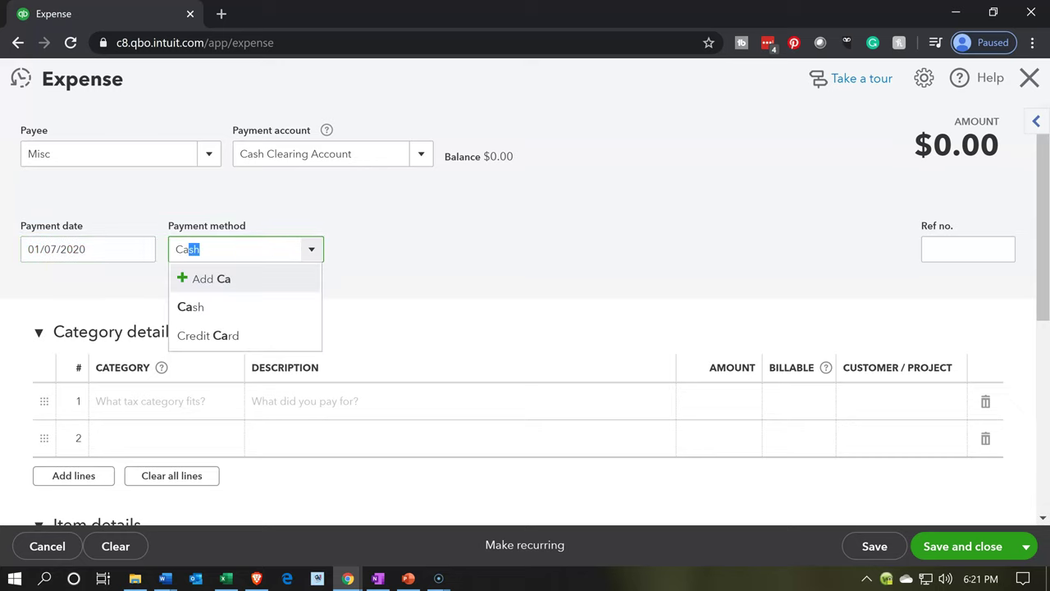
key("Tab")
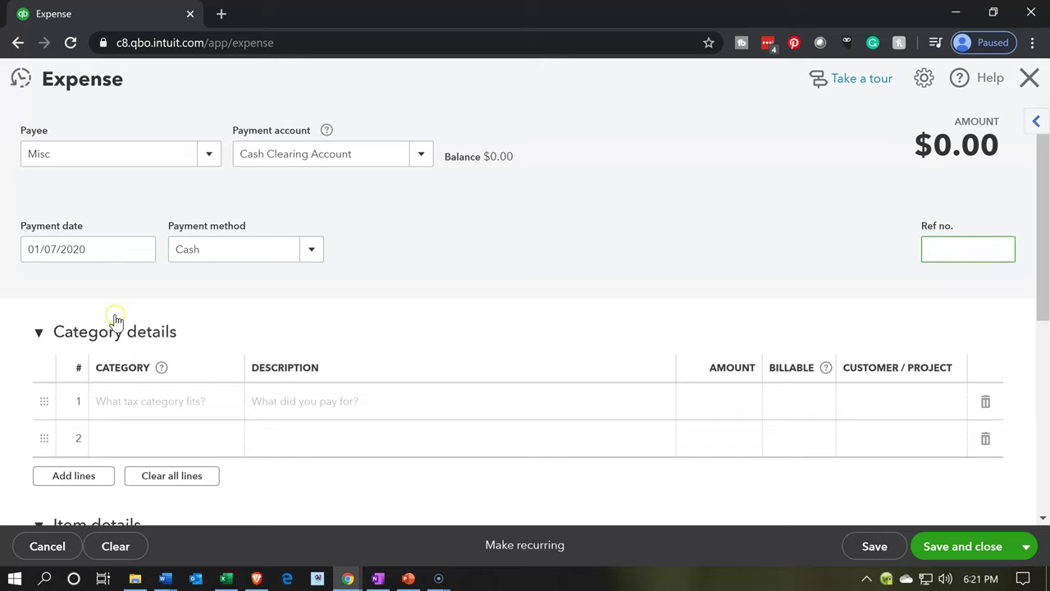
Step: Collapse the expense's category details and open the first item line's product/service for entry
scroll(90, 316, "down", 1)
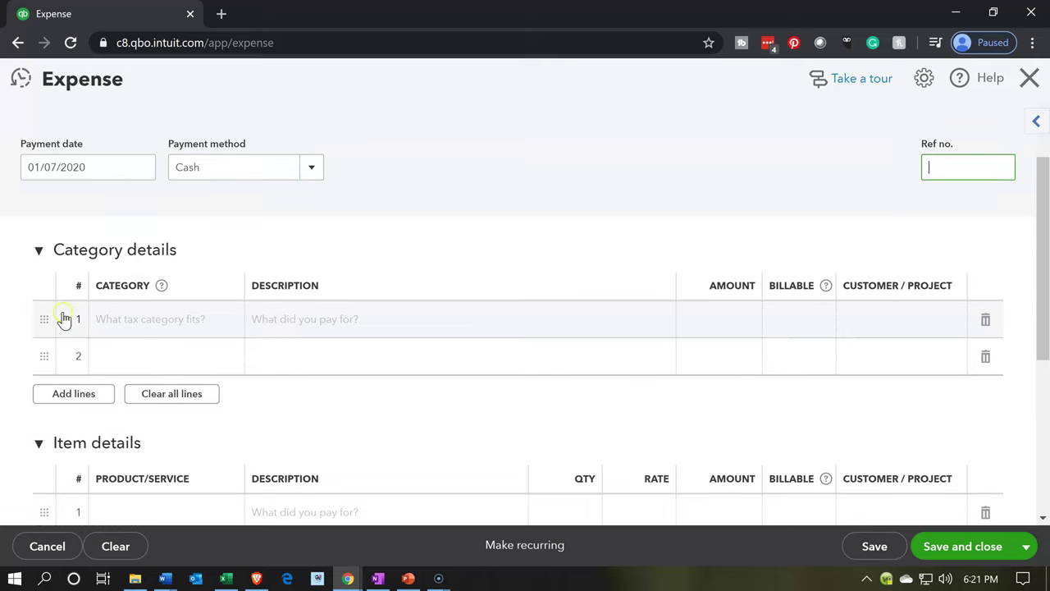
left_click(38, 251)
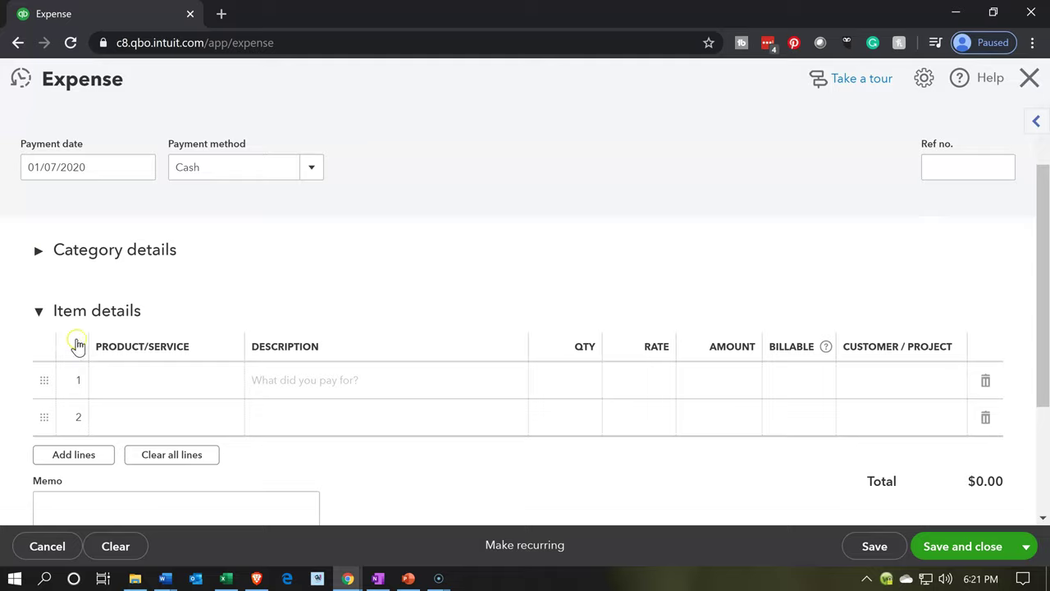
scroll(90, 328, "down", 1)
left_click(123, 300)
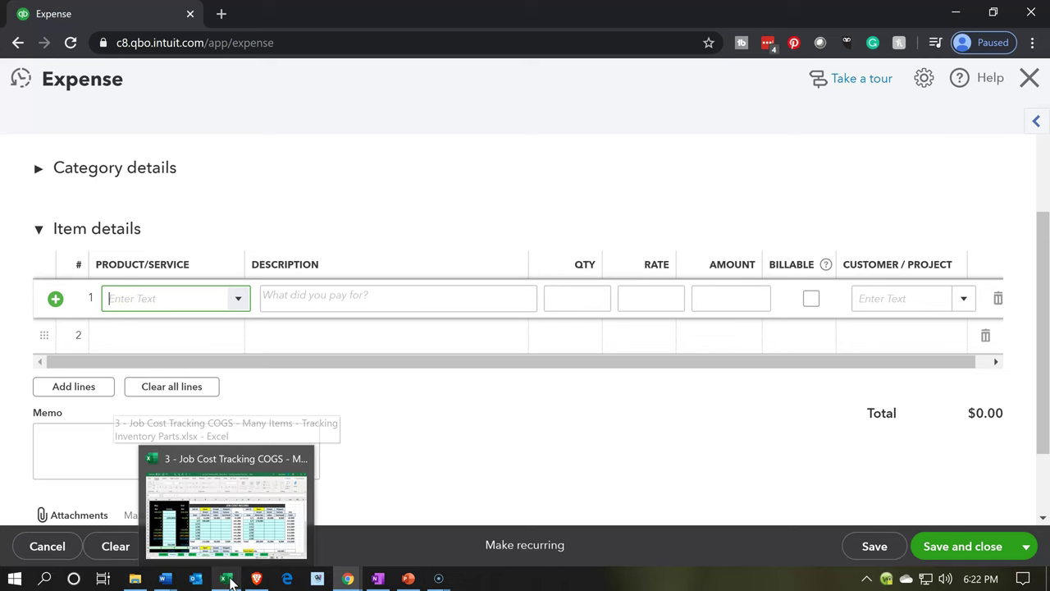
Step: Switch to the Excel workbook to check Job 15's 1/7 direct materials amount, and return to the QuickBooks expense
left_click(295, 476)
left_click(730, 322)
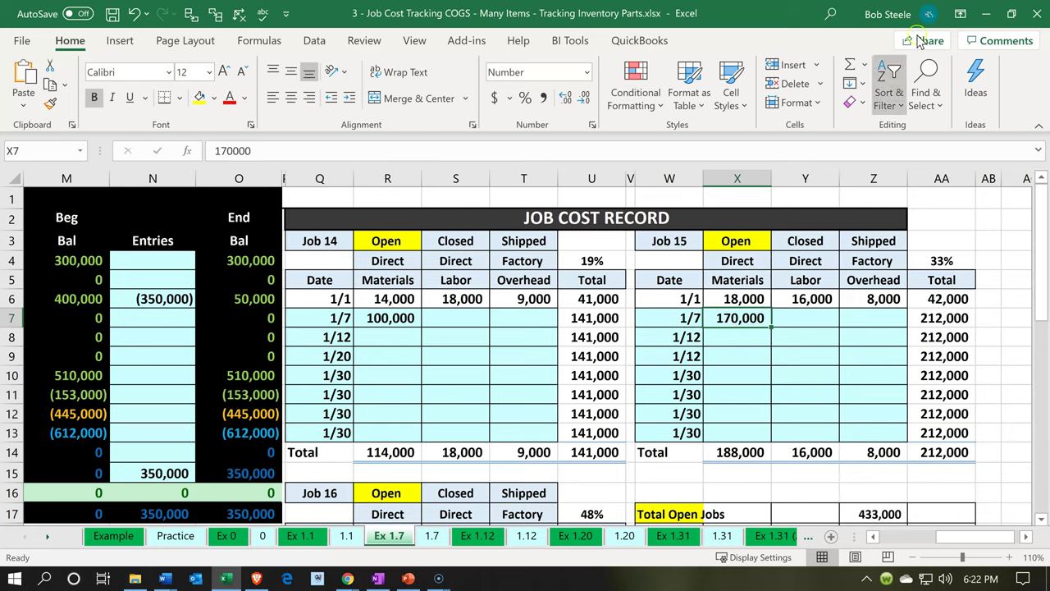
left_click(985, 19)
Step: Enter Wood finishing as the first item line's product/service with a rate of 30,000
left_click(142, 304)
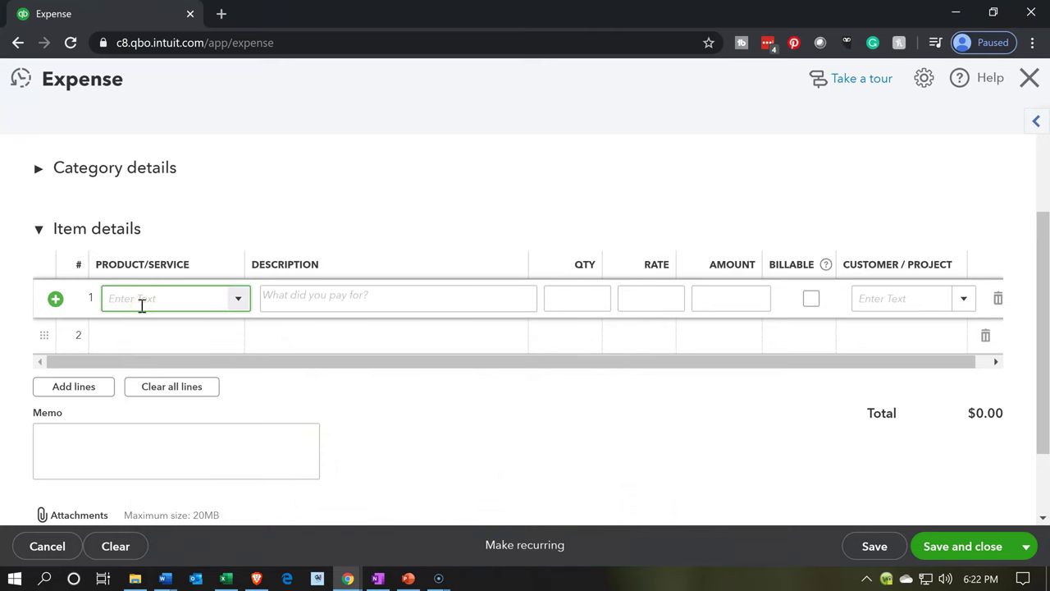
type("W")
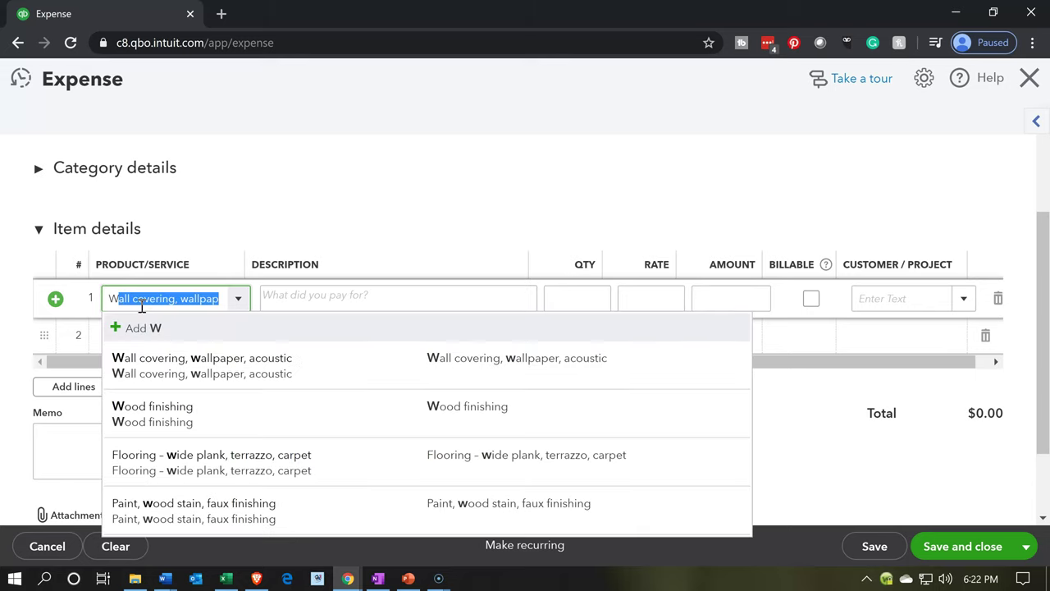
type("o")
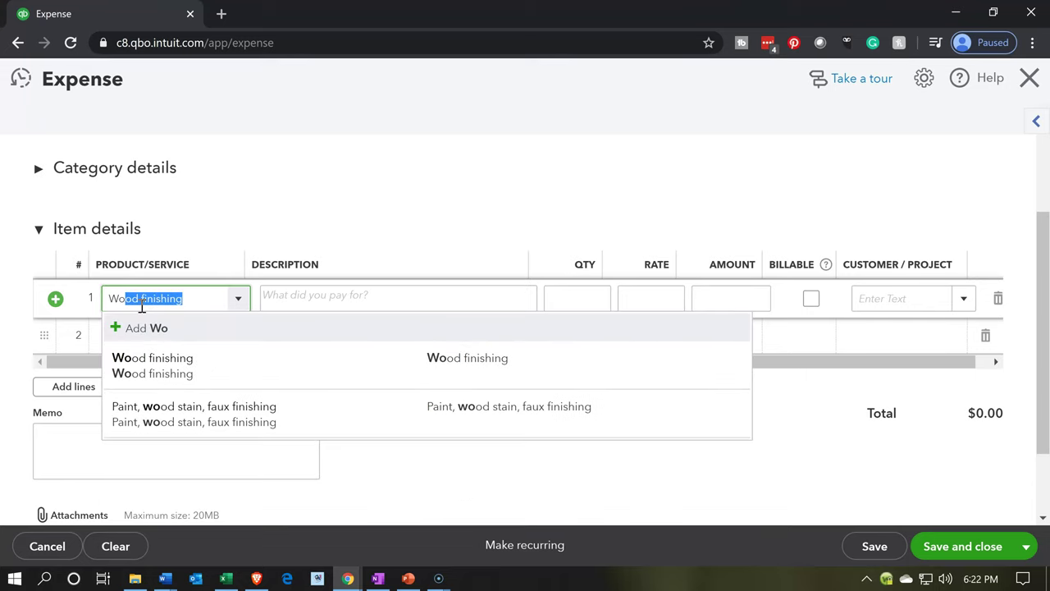
type("o")
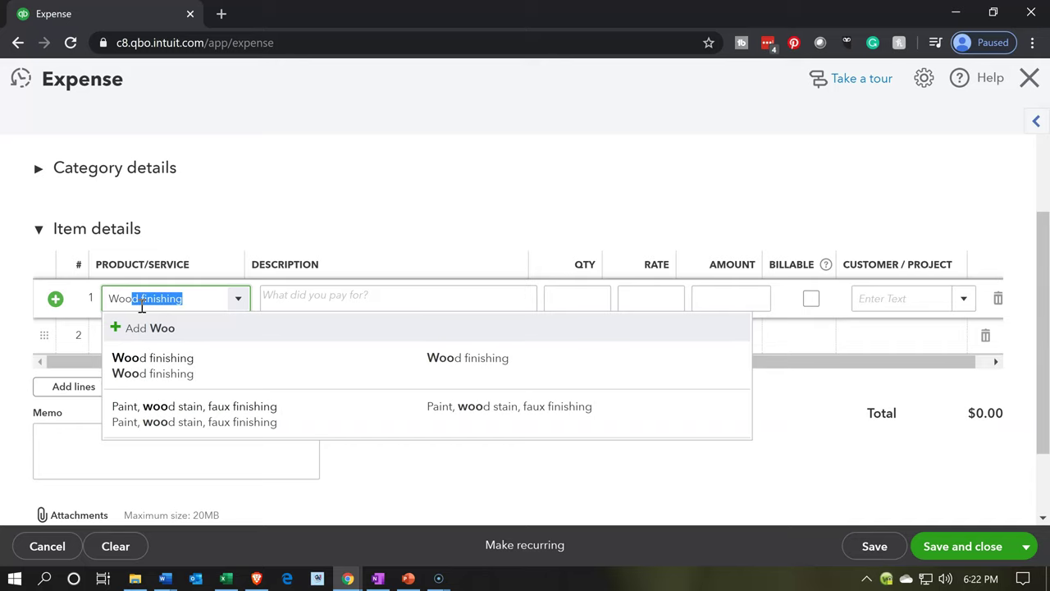
type("d")
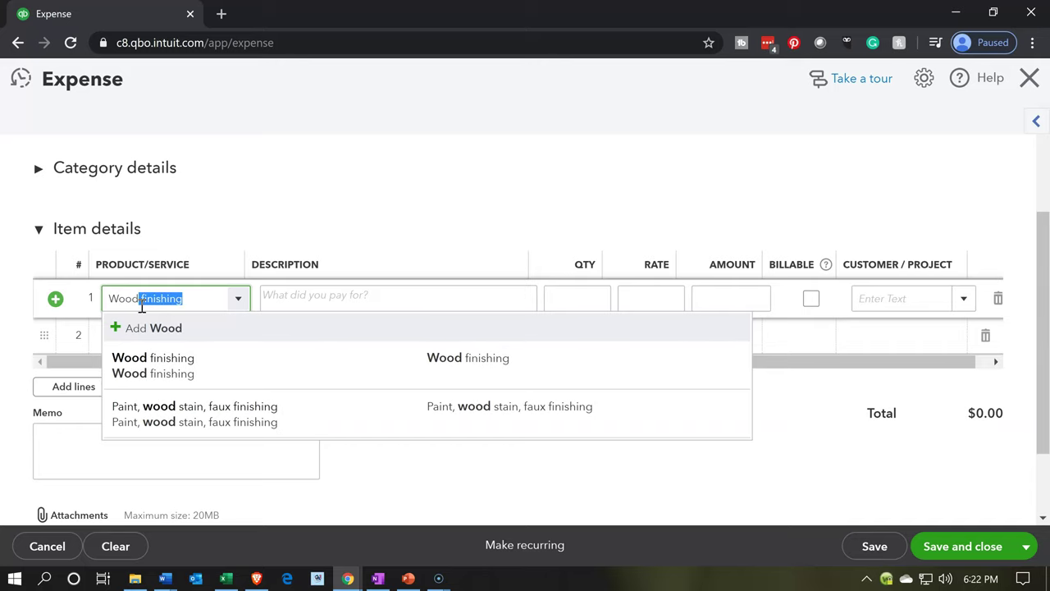
key("Tab")
key("Tab")
key("Tab")
type("30000")
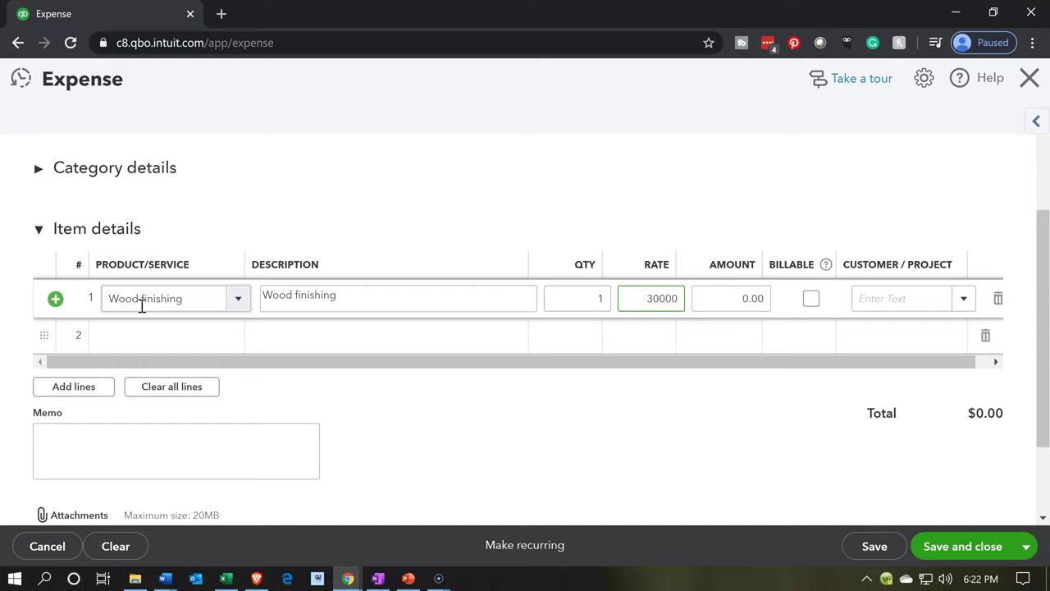
key("Tab")
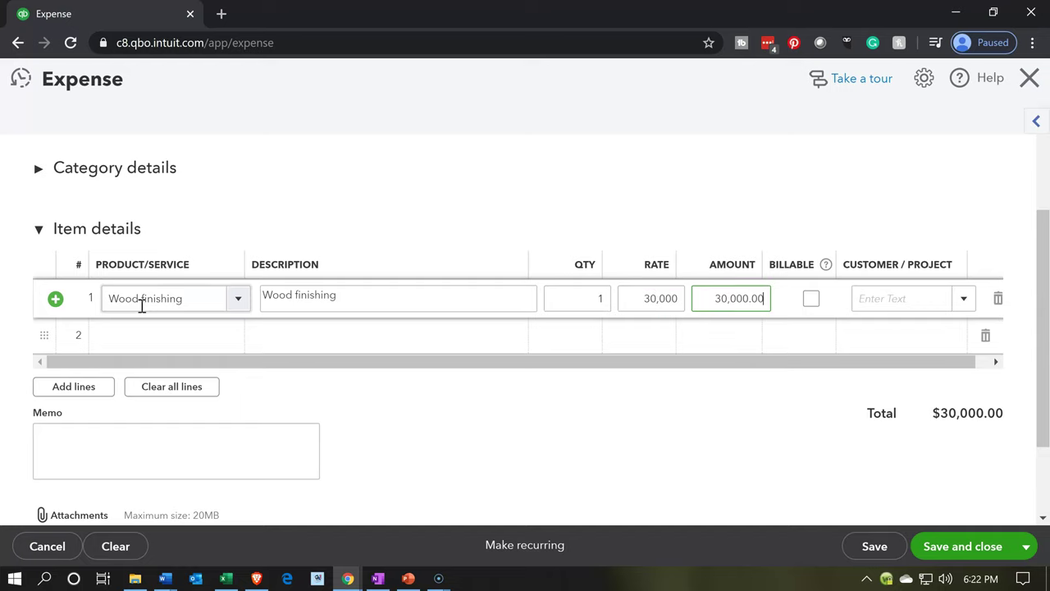
Step: Mark the Wood finishing line as billable and assign it to project Customer 1:15
left_click(809, 301)
key("Tab")
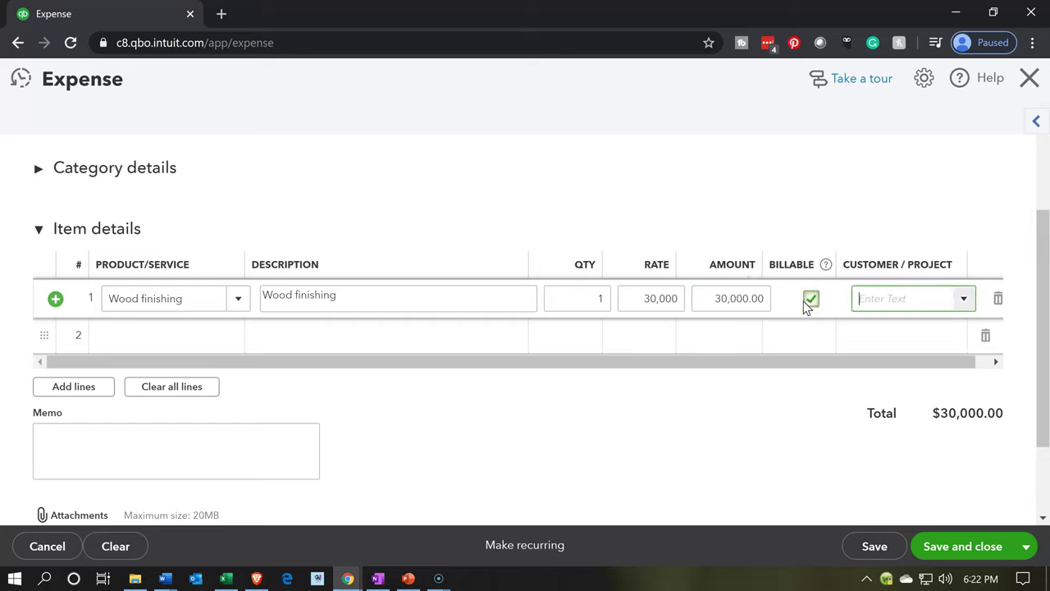
type("15")
key("Up")
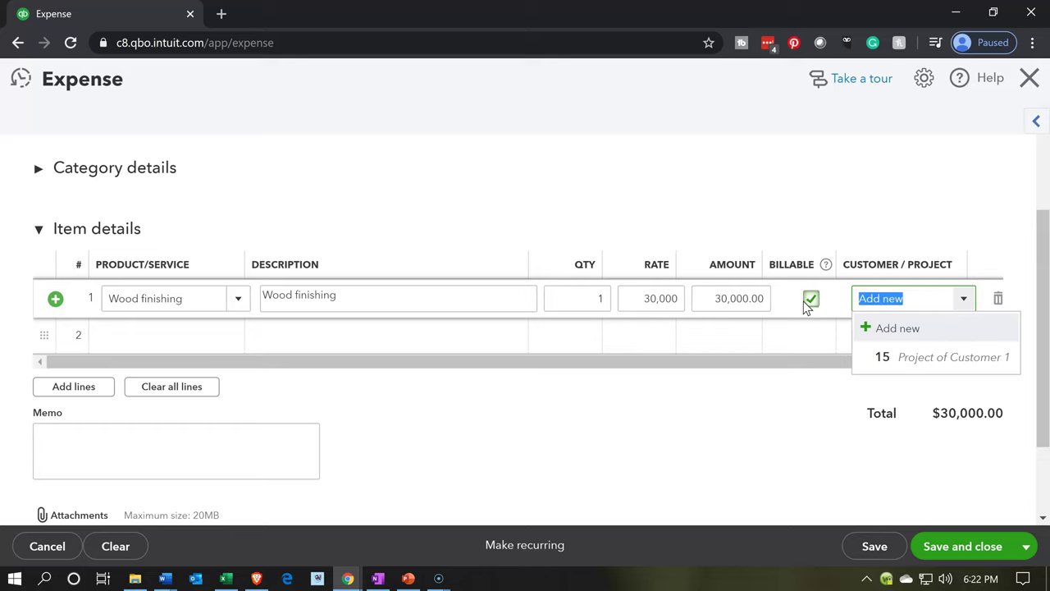
key("Down")
key("Tab")
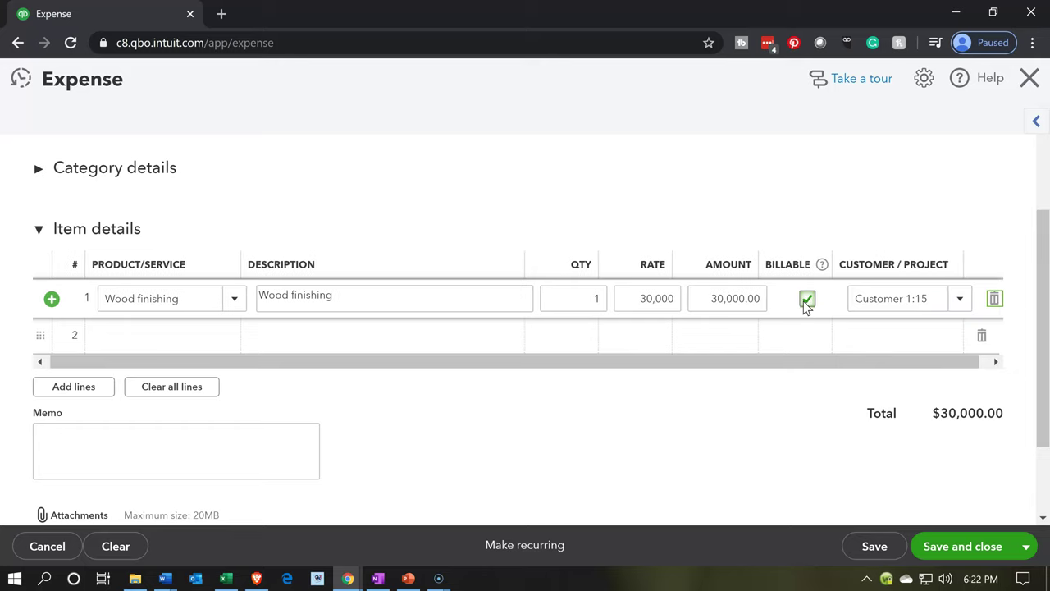
Step: Add a second item line for Wall covering, wallpaper, acoustic with a rate of 210,000
key("Tab")
type("Wall")
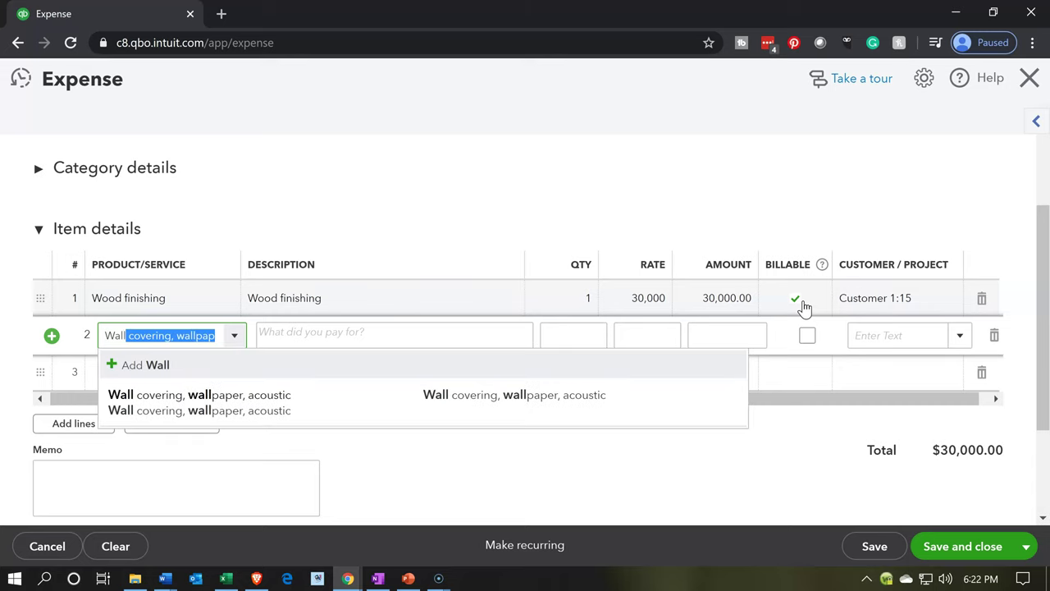
key("Tab")
key("Tab")
key("Tab")
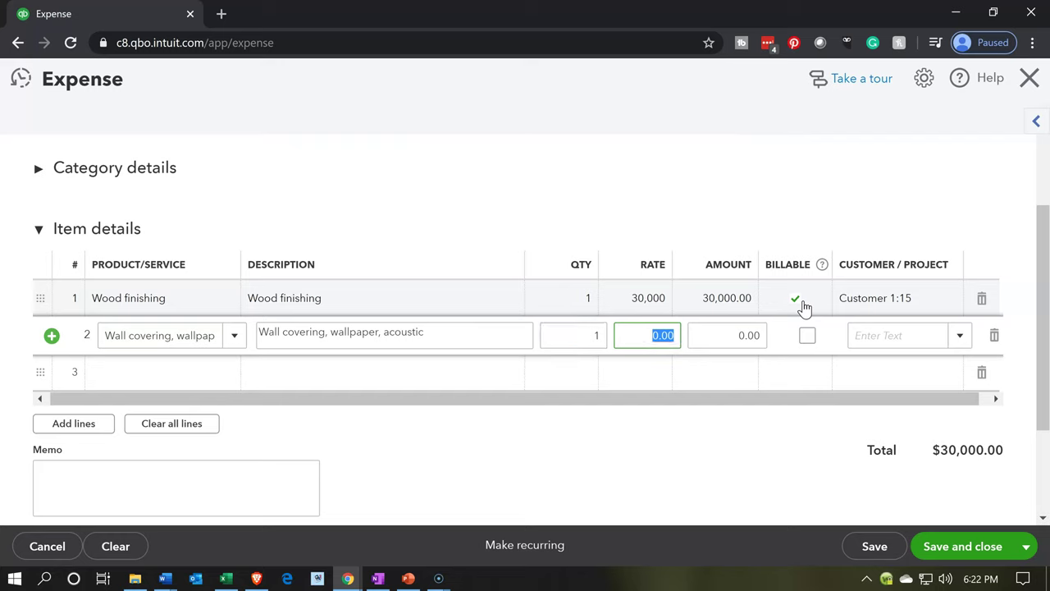
type("210000")
key("Tab")
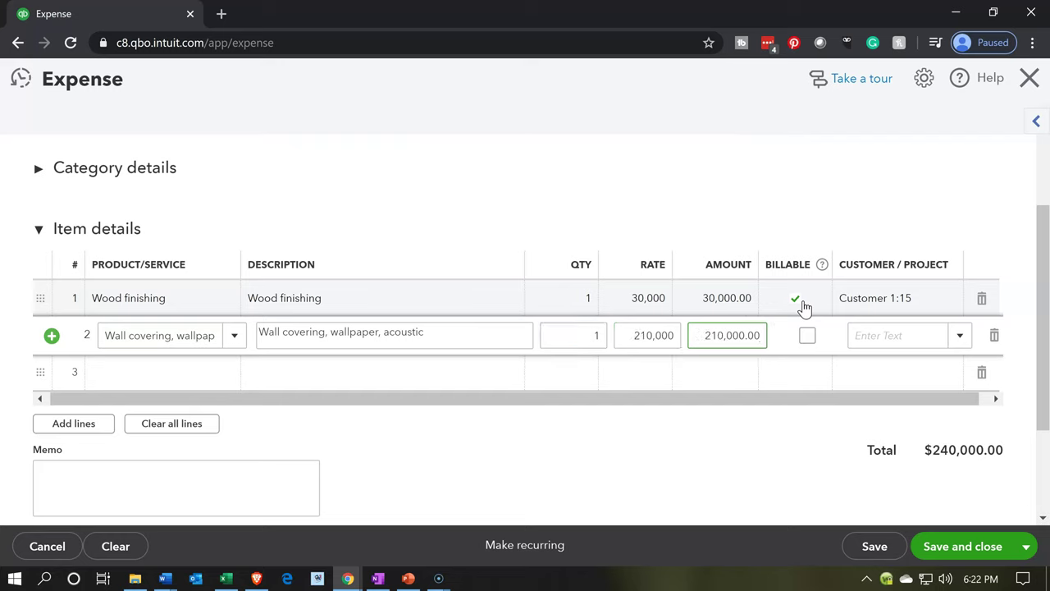
Step: Mark the Wall covering line as billable and assign it to project Customer 1:15
left_click(807, 336)
key("Tab")
type("15")
key("Down")
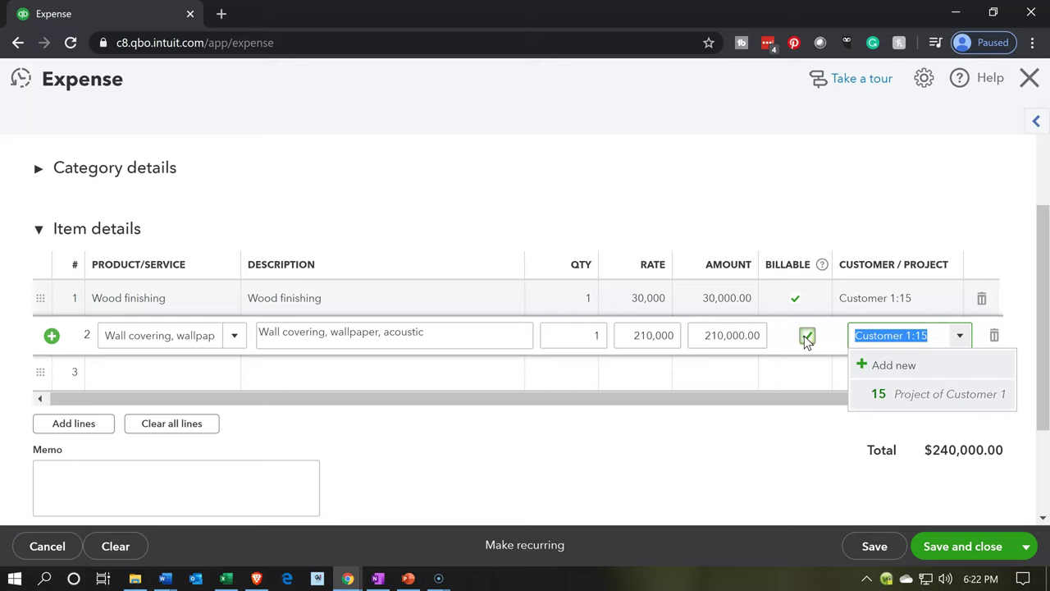
key("Tab")
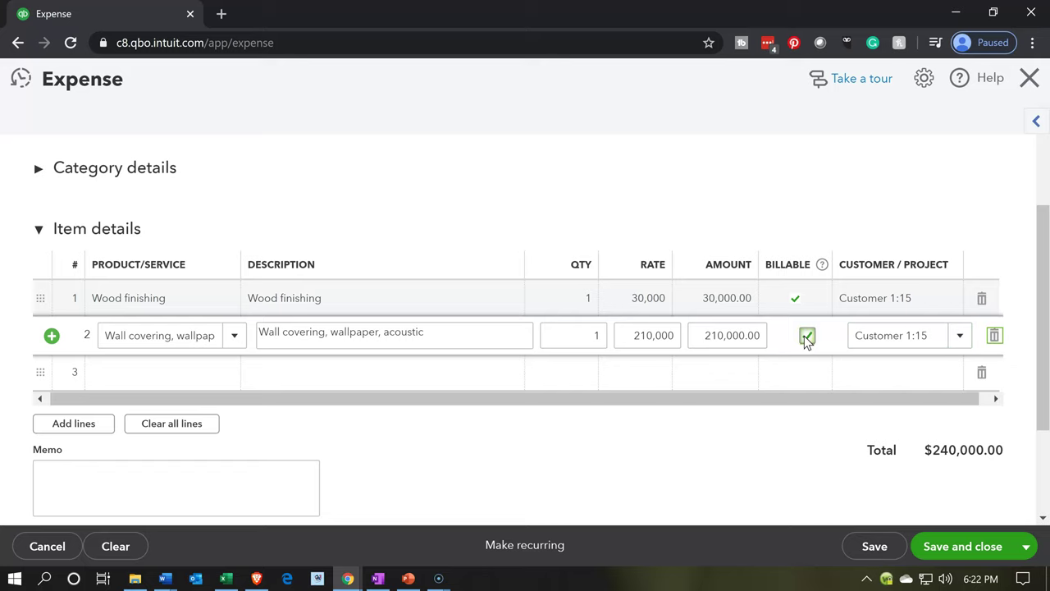
Step: Add a third item line for Stucco with a rate of 29,000
key("Tab")
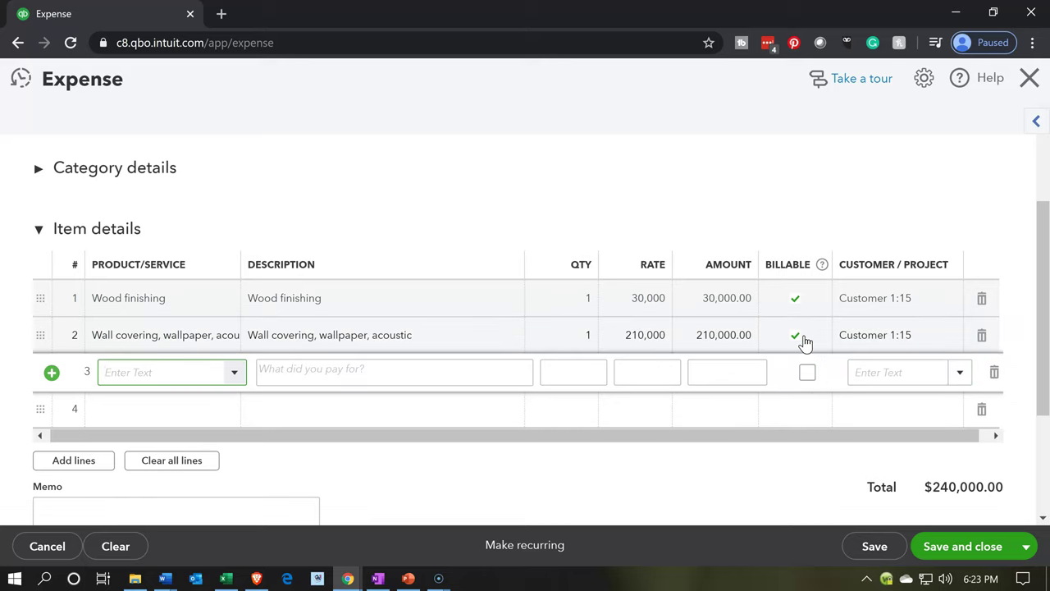
type("Stucco")
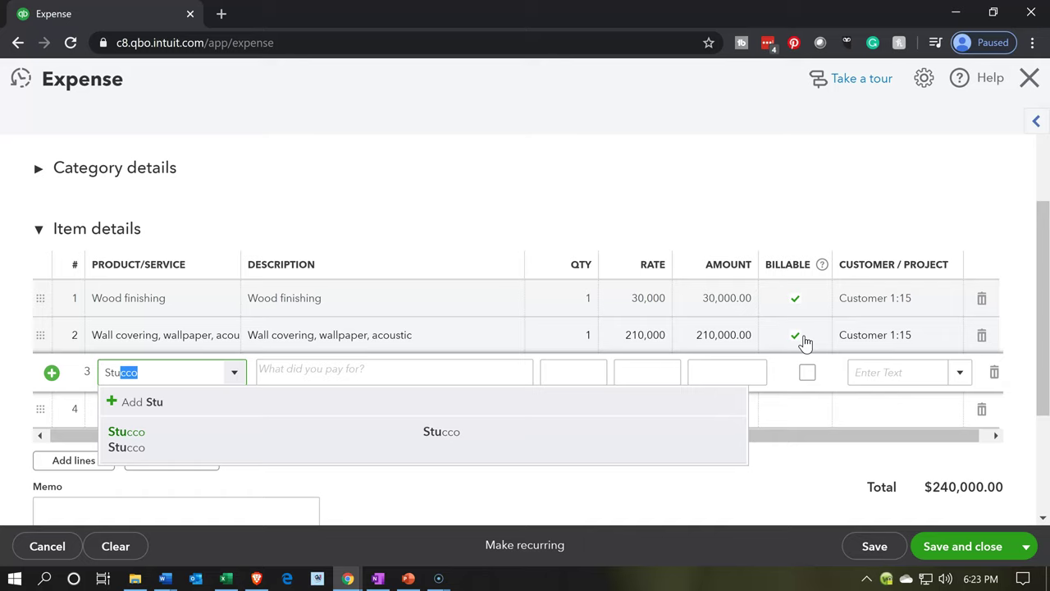
key("Tab")
key("Tab")
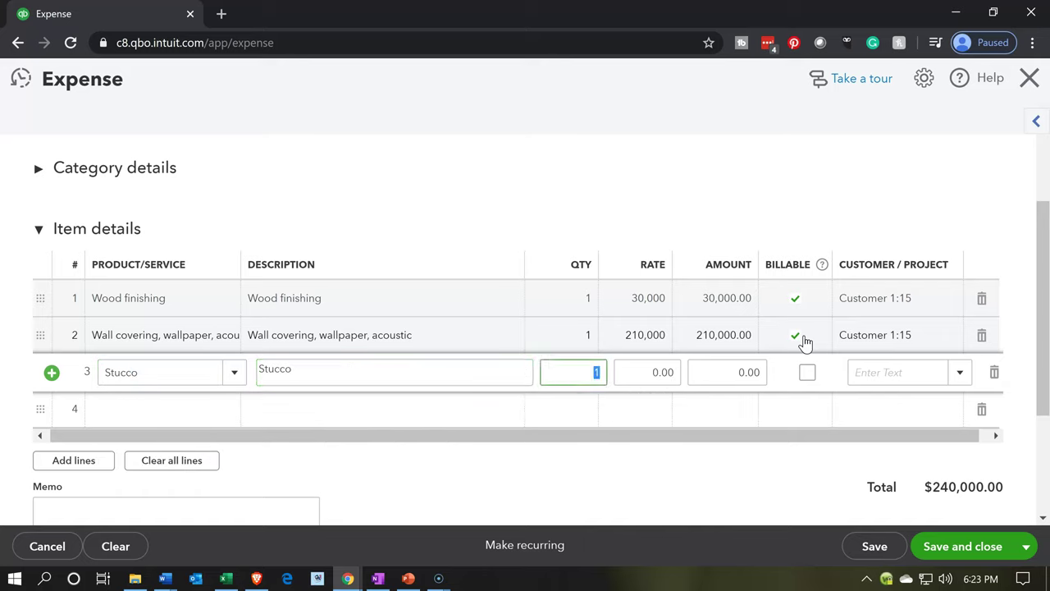
key("Tab")
type("29000")
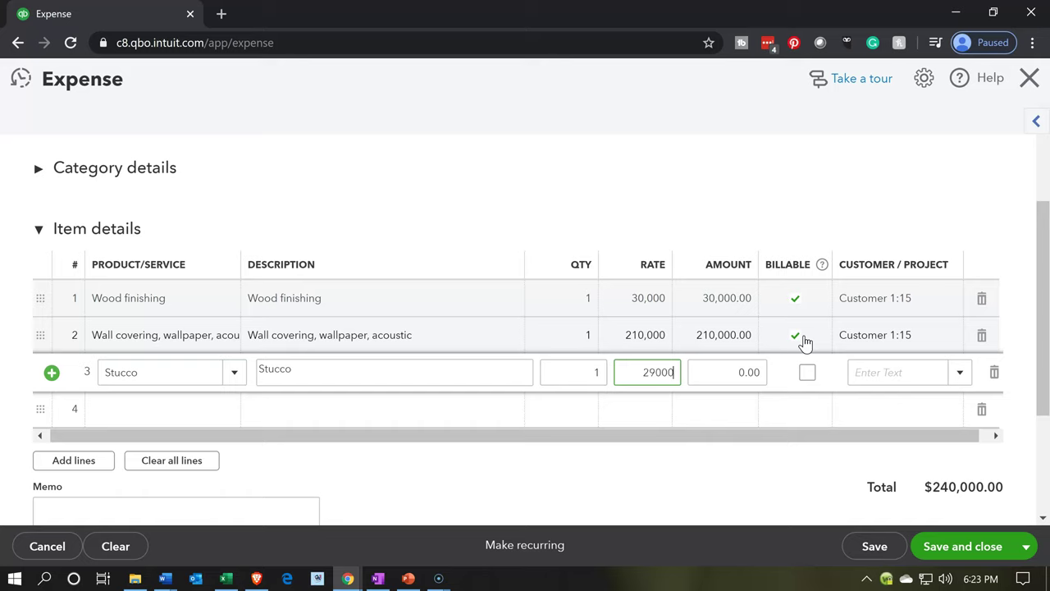
key("Tab")
Step: Mark the Stucco line as billable and assign it to project Customer 1:15
left_click(808, 373)
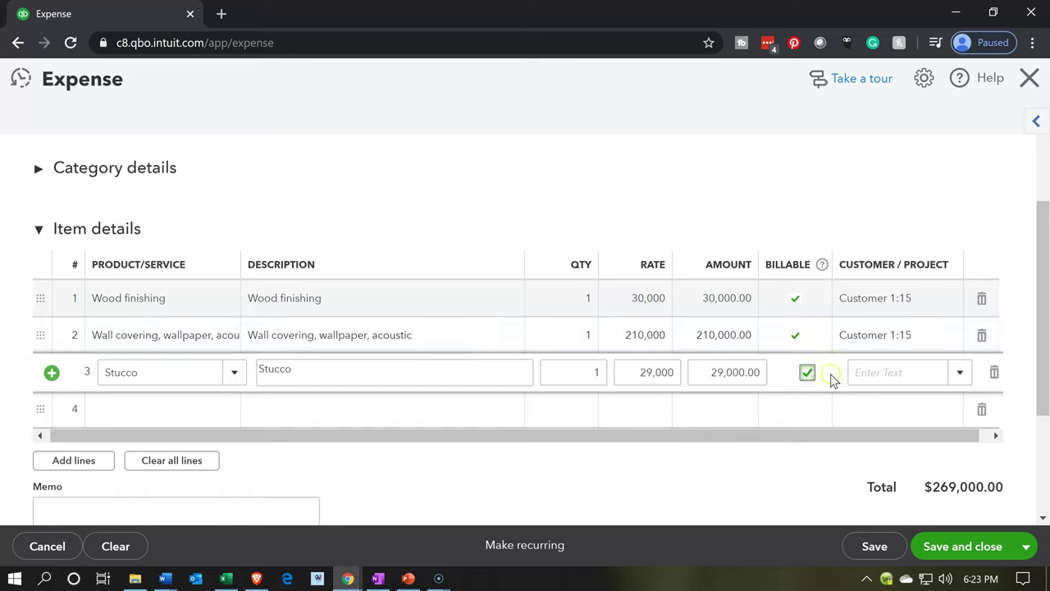
left_click(934, 371)
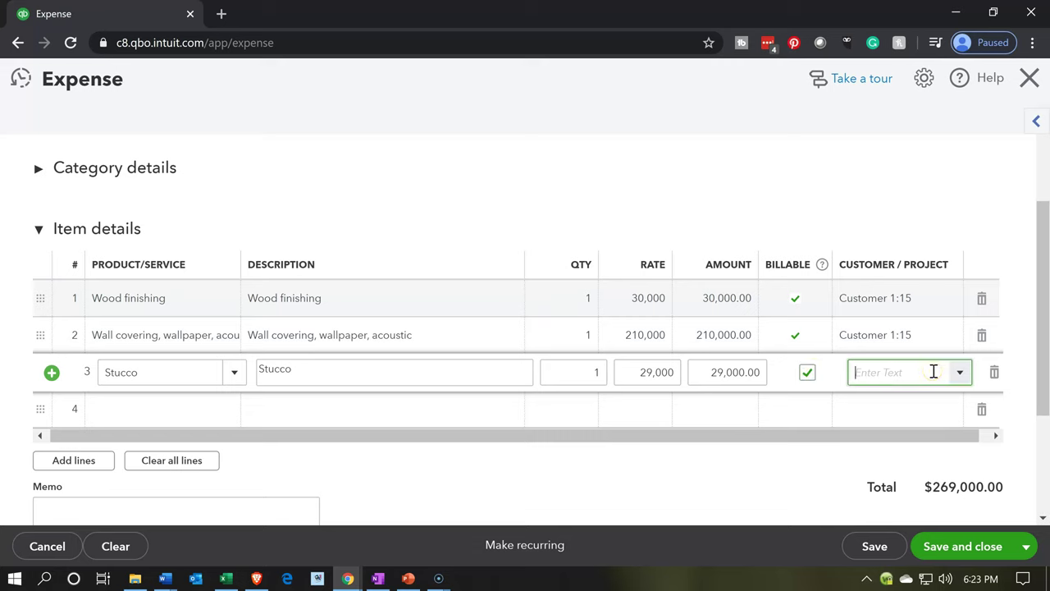
type("15")
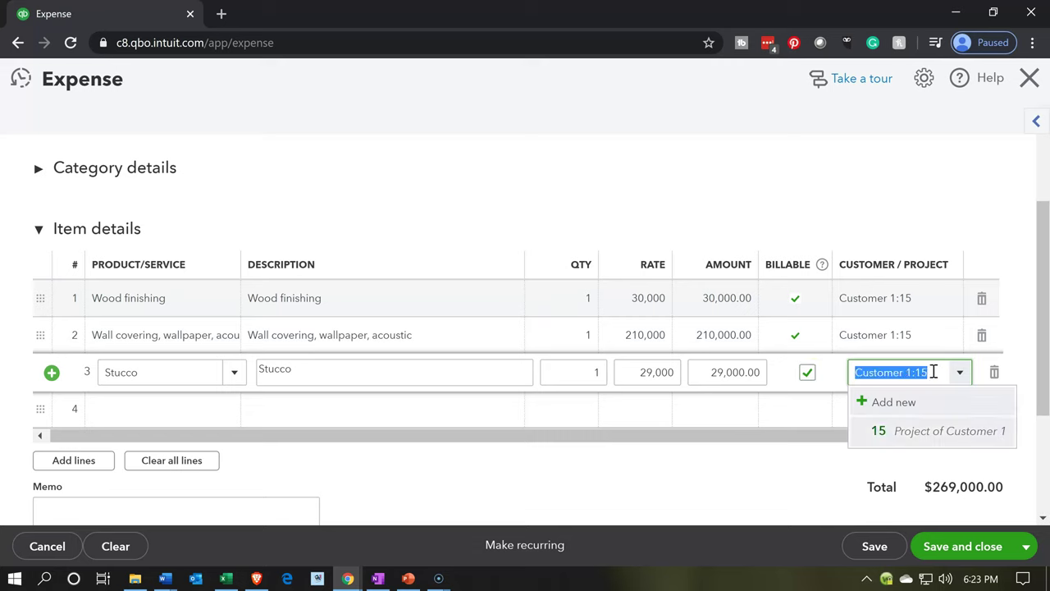
key("Tab")
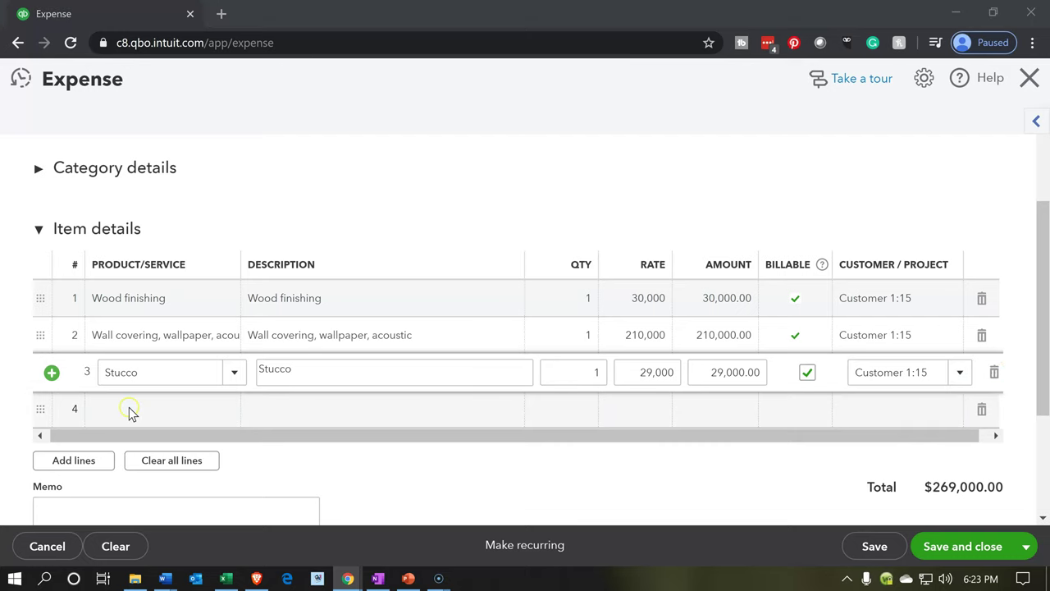
Step: Add a fourth item line for Staff – a type of artificial stone with a rate of 15,000
left_click(129, 408)
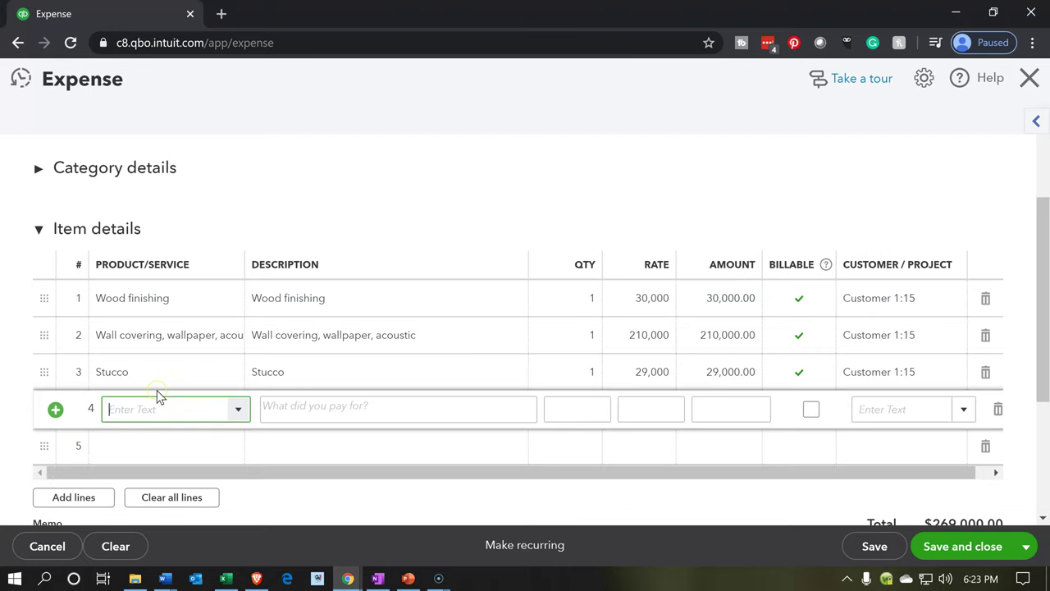
type("Dy")
key("BackSpace")
key("BackSpace")
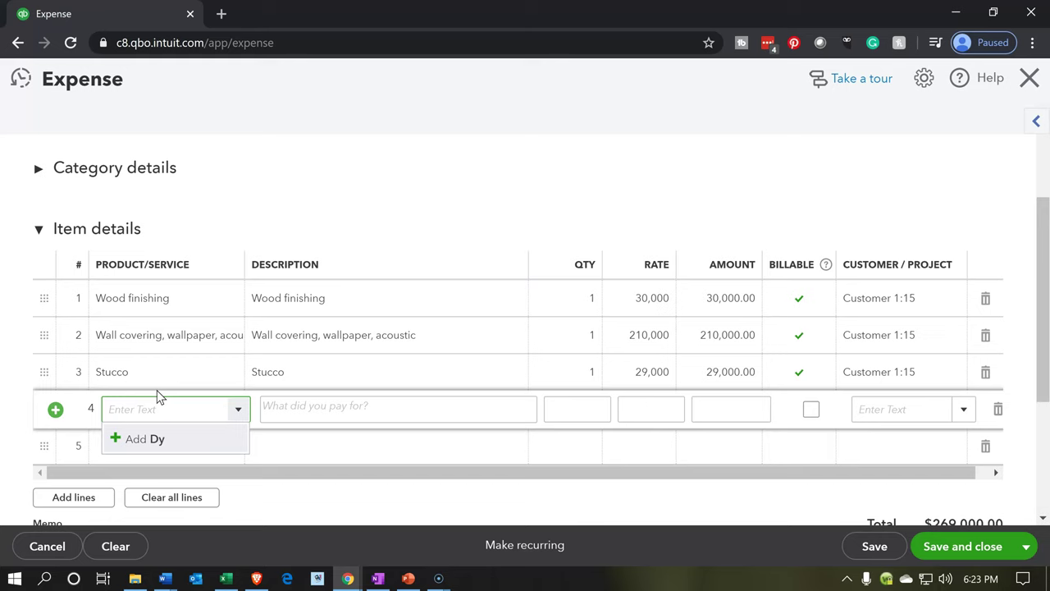
type("Sta")
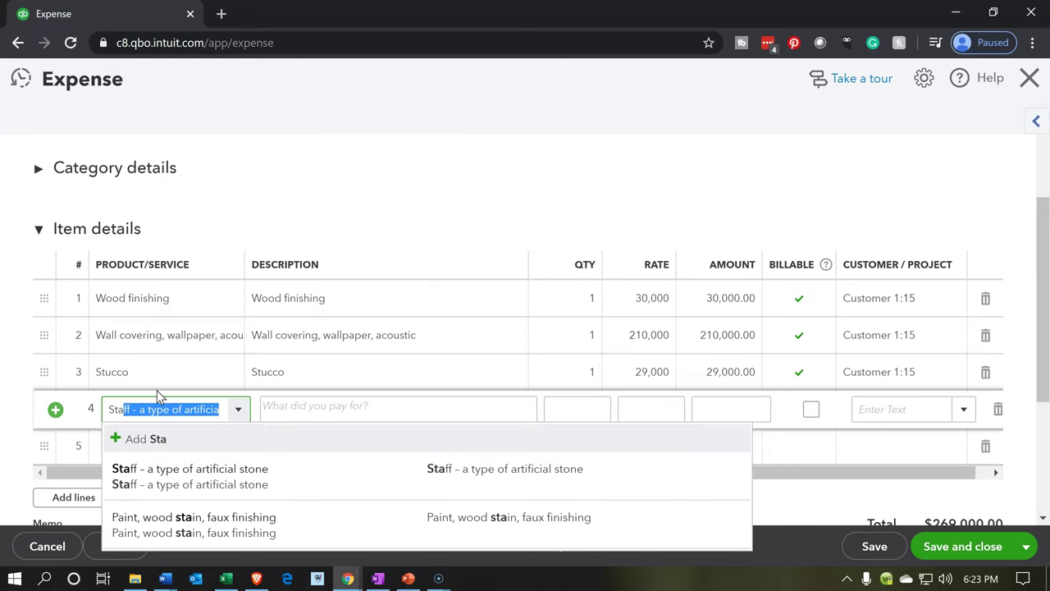
key("BackSpace")
key("Down")
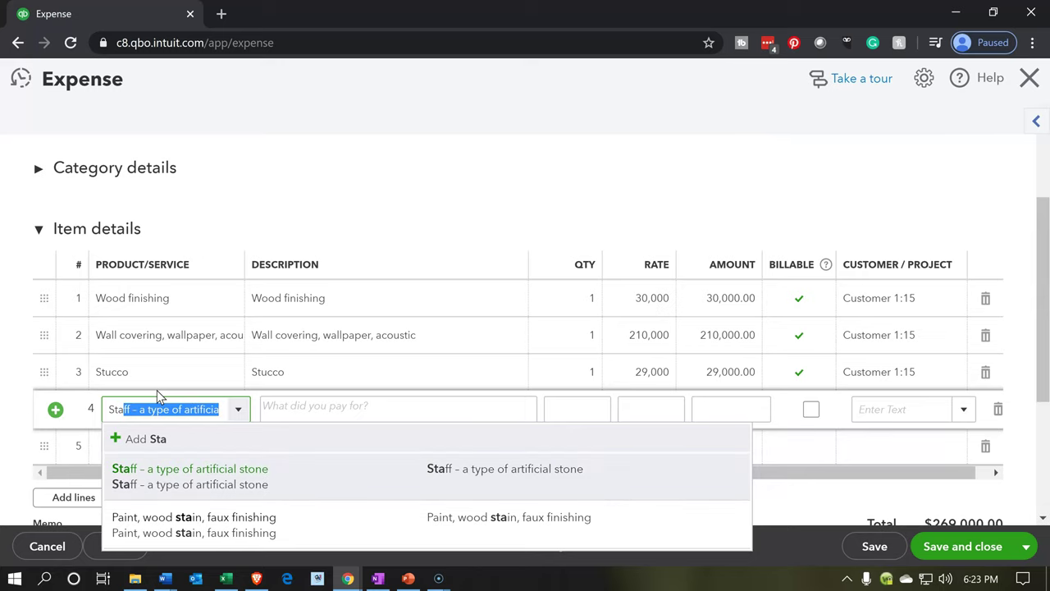
key("Tab")
key("Tab")
key("Tab")
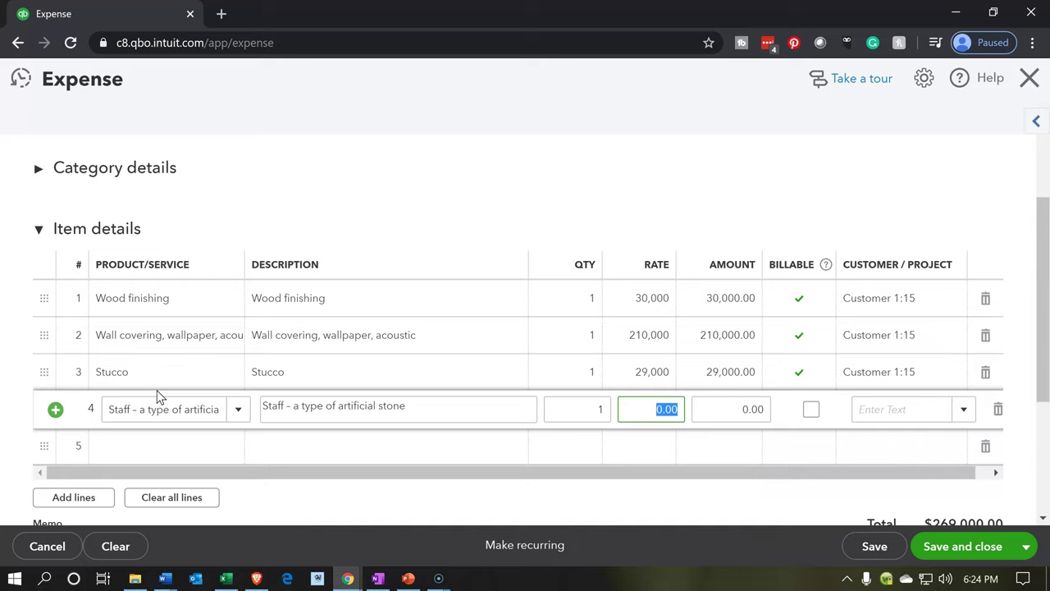
type("15000")
key("Tab")
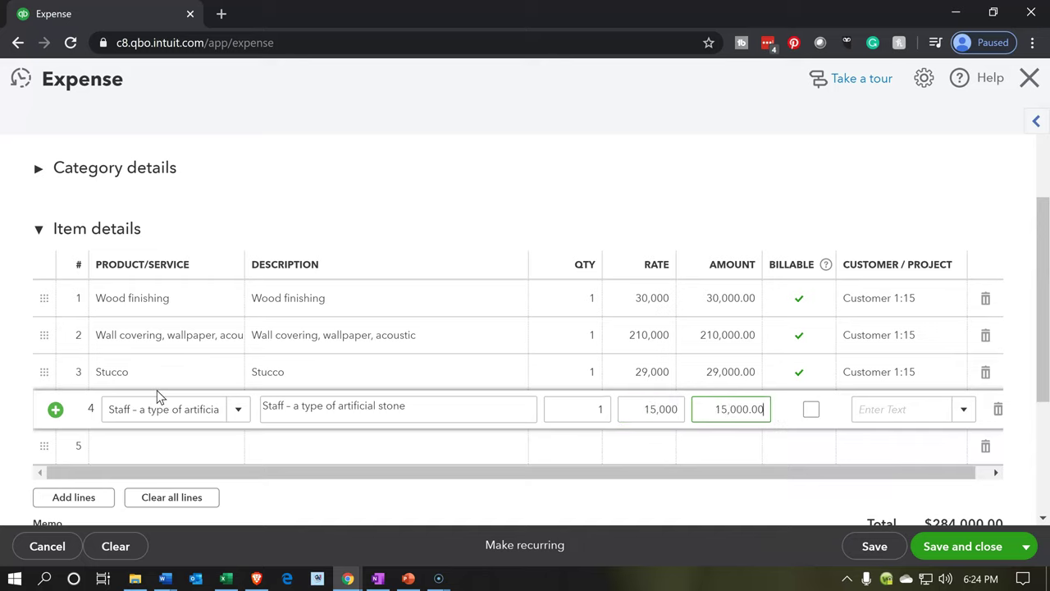
Step: Mark the artificial stone line as billable and assign it to project Customer 1:15
left_click(811, 410)
key("Tab")
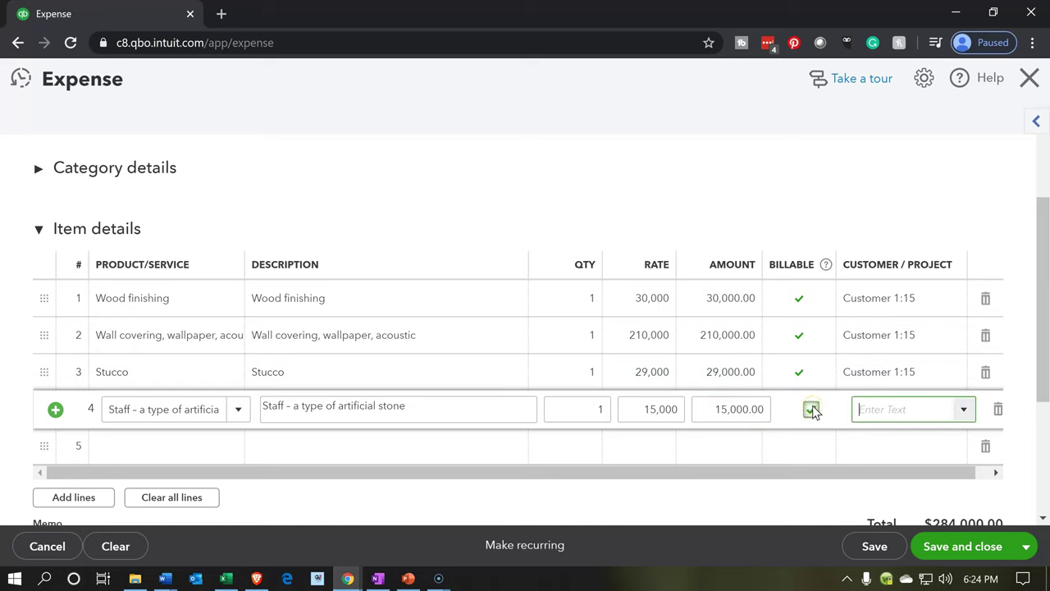
type("Customer 1:15")
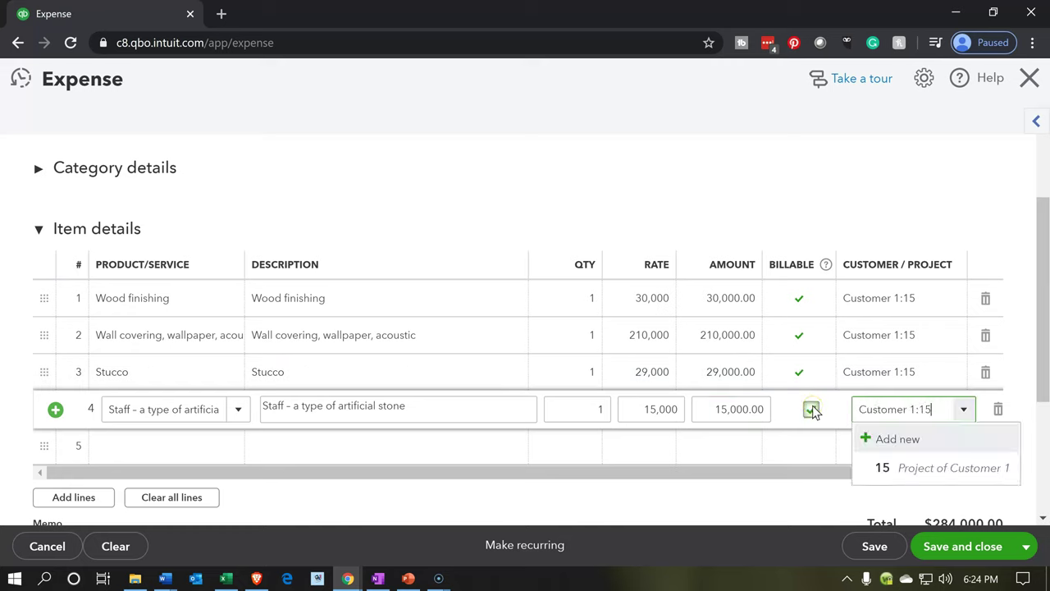
key("Down")
key("Tab")
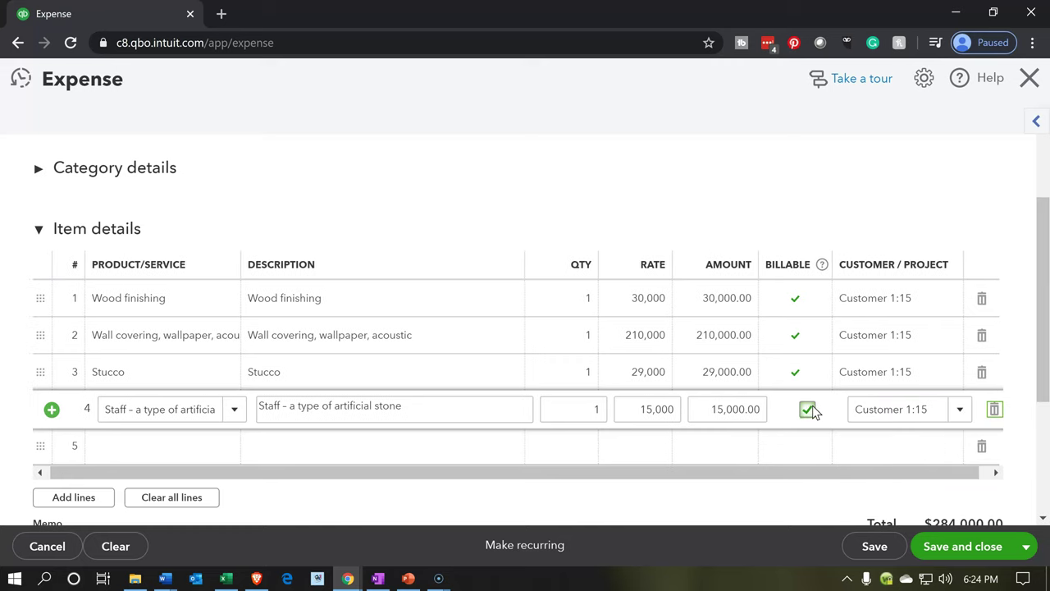
Step: Add a fifth item line for Flooring – wide plank, terrazzo, carpet with a rate of 26,000
key("Tab")
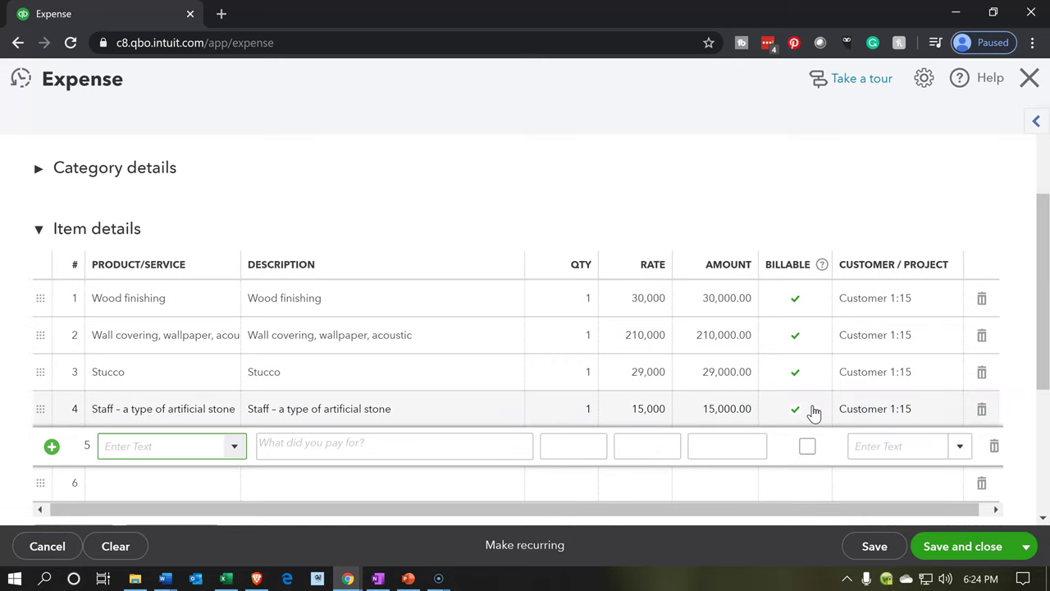
type("Florr")
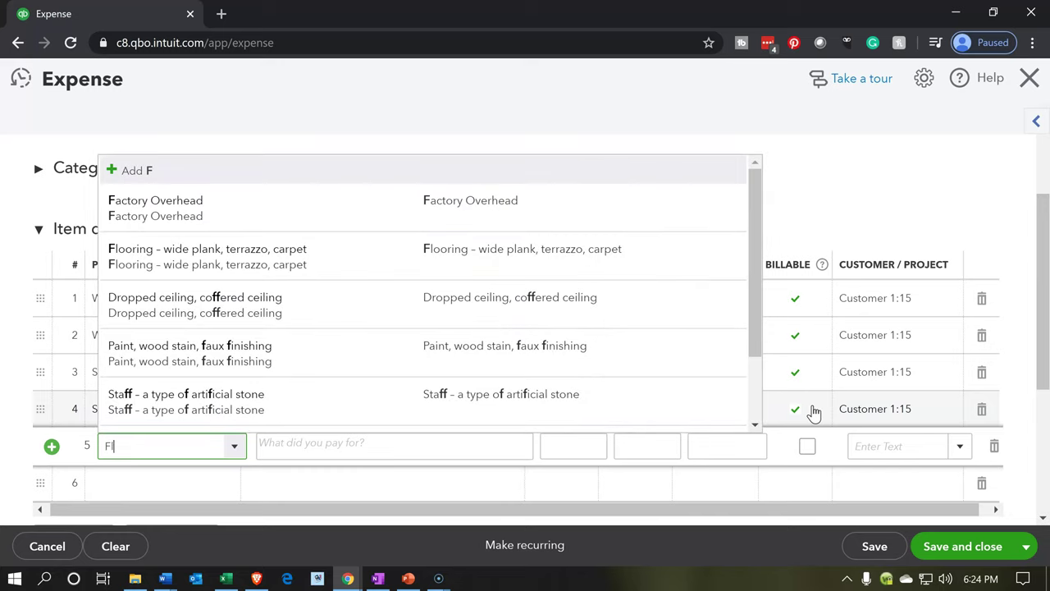
key("BackSpace")
key("BackSpace")
type("oo")
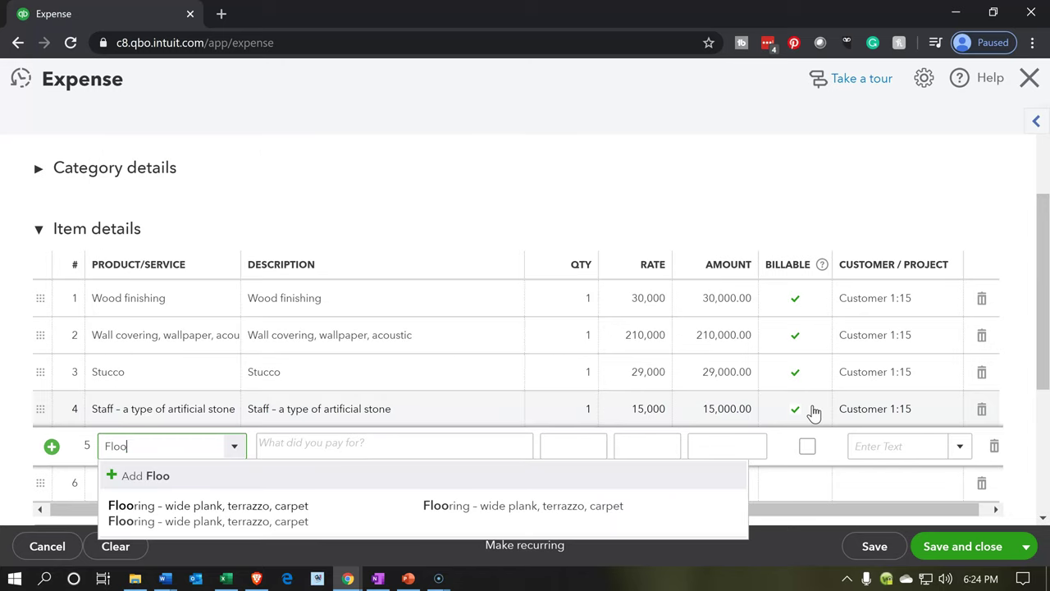
key("Down")
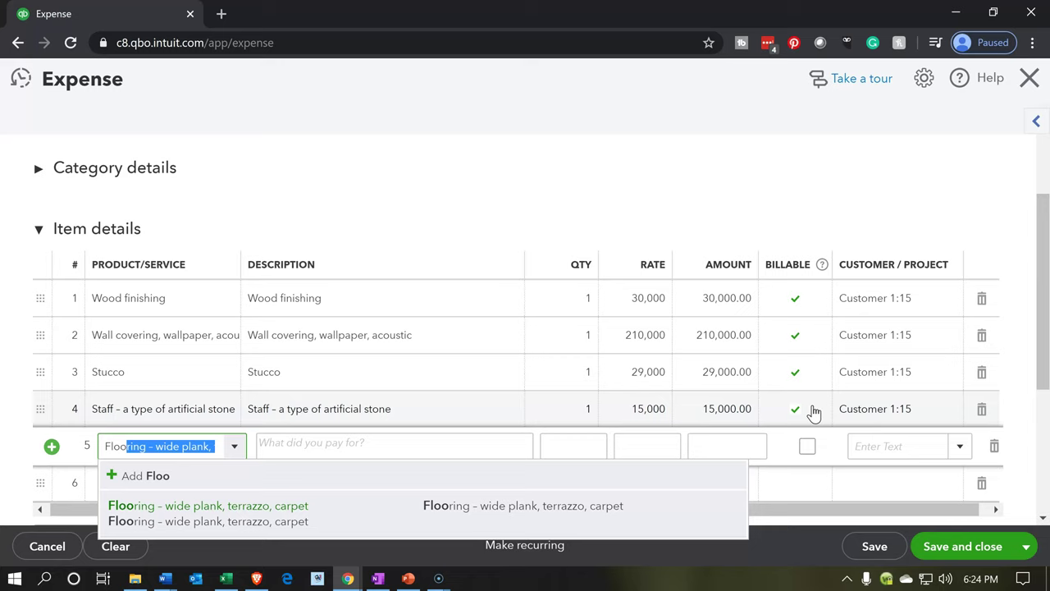
key("Tab")
key("Tab")
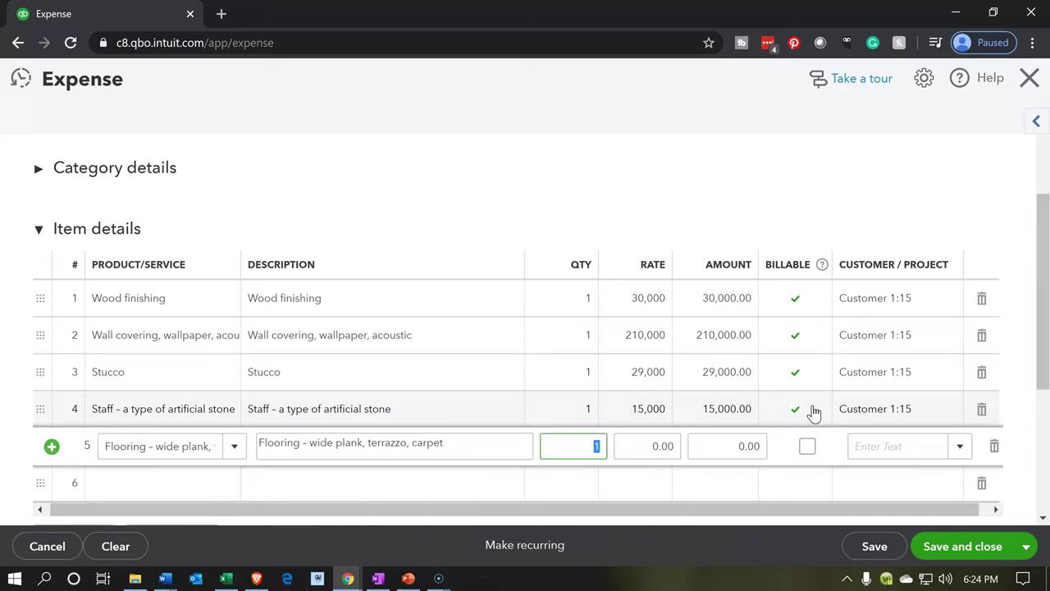
key("Tab")
type("2")
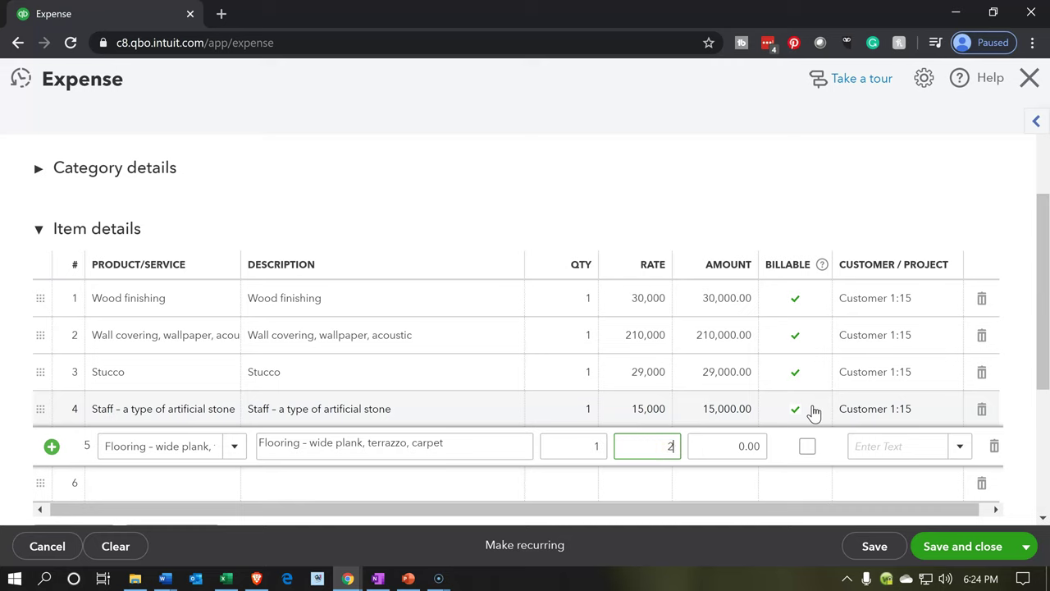
type("6,0000")
key("Tab")
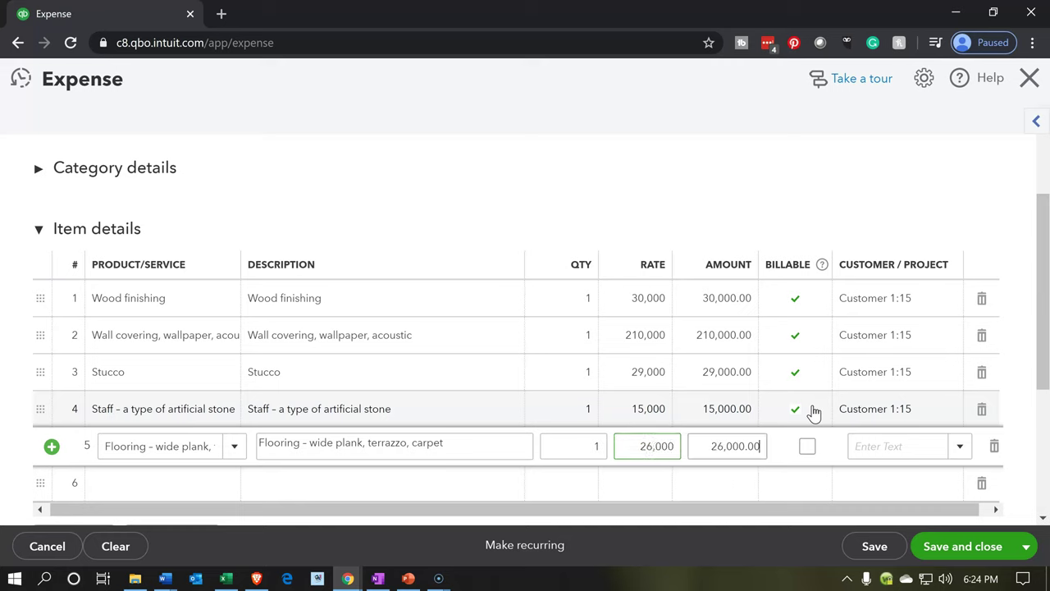
Step: Mark the Flooring line as billable and assign it to project Customer 1:15
left_click(808, 447)
key("Tab")
type("1")
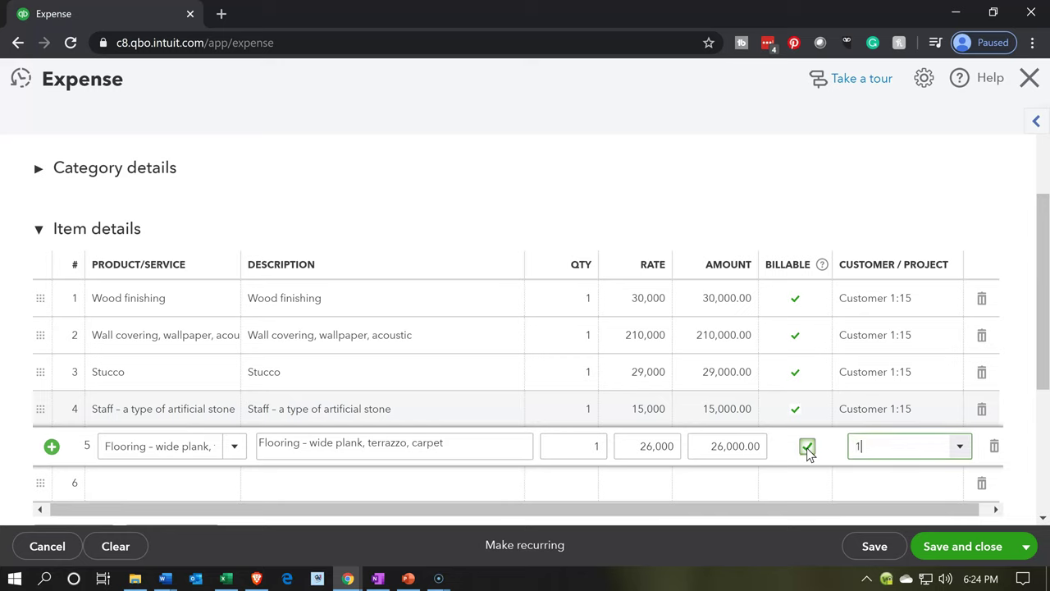
type("5")
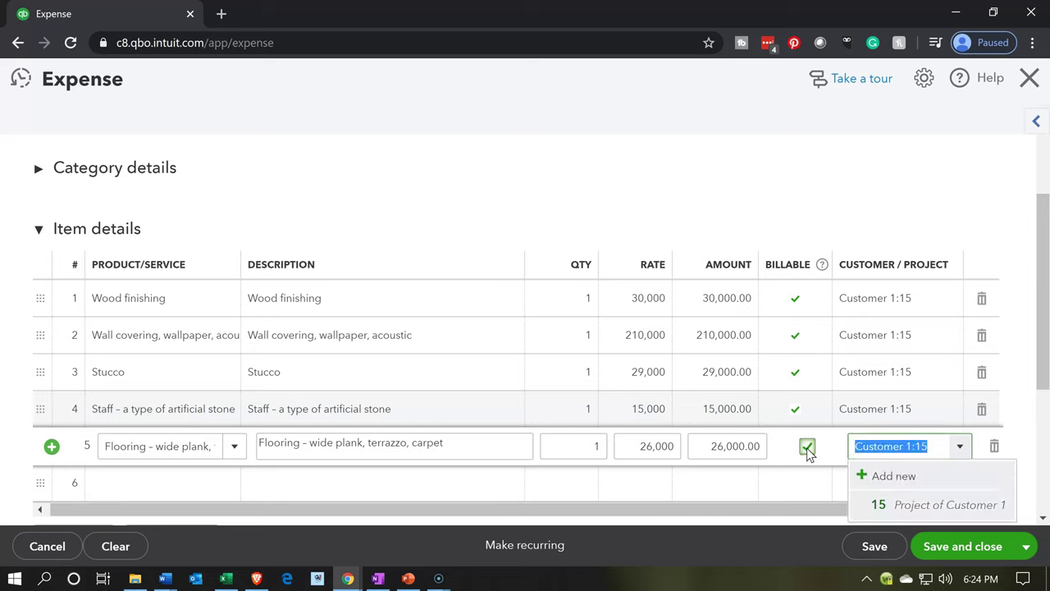
key("Tab")
key("Tab")
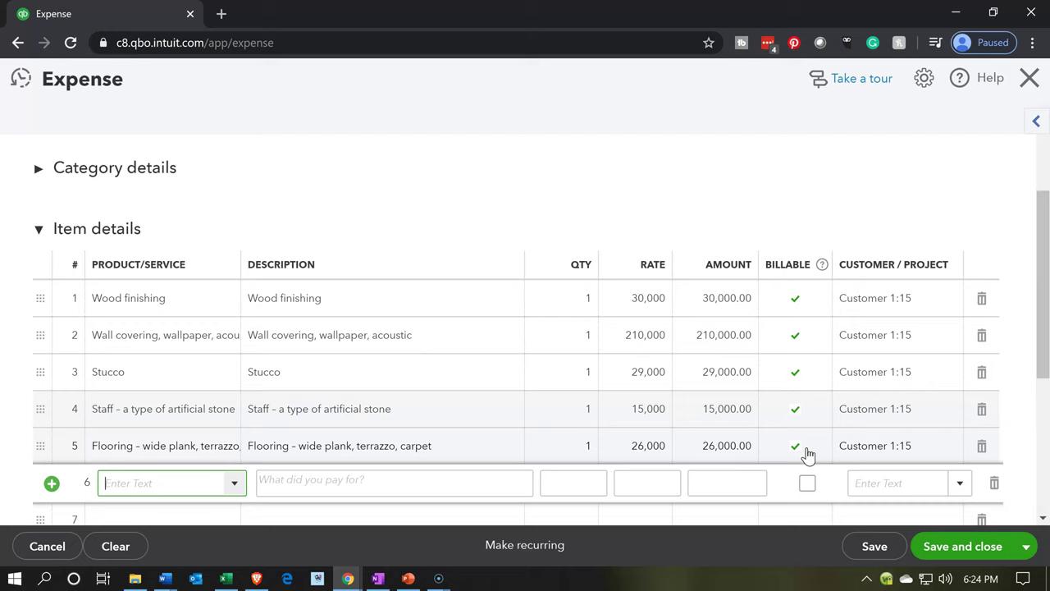
Step: Add a sixth item line for Dropped ceiling, coffered ceiling with a rate of 11,000
type("Drop")
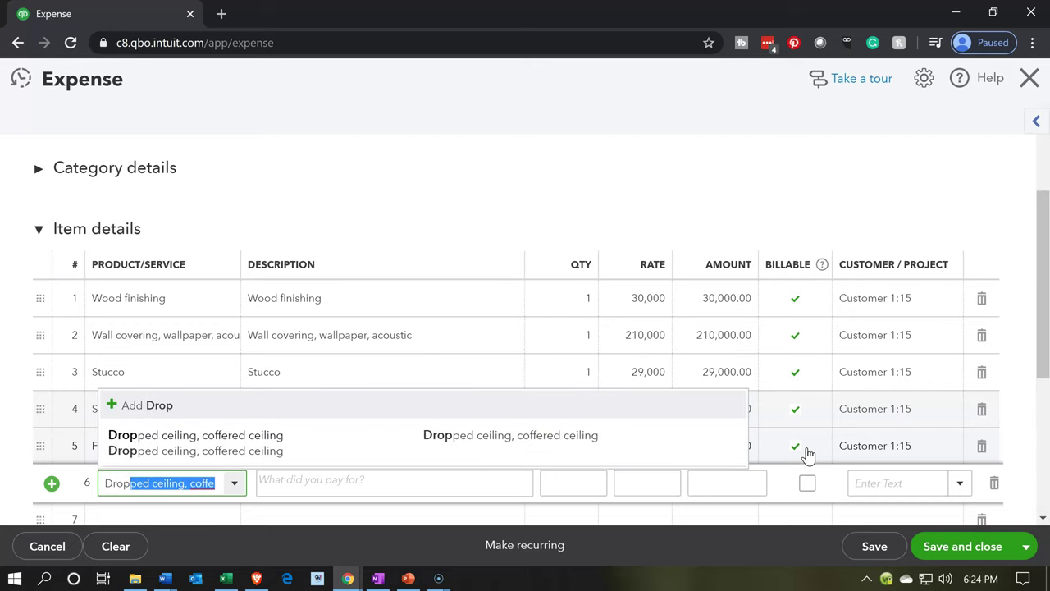
key("Tab")
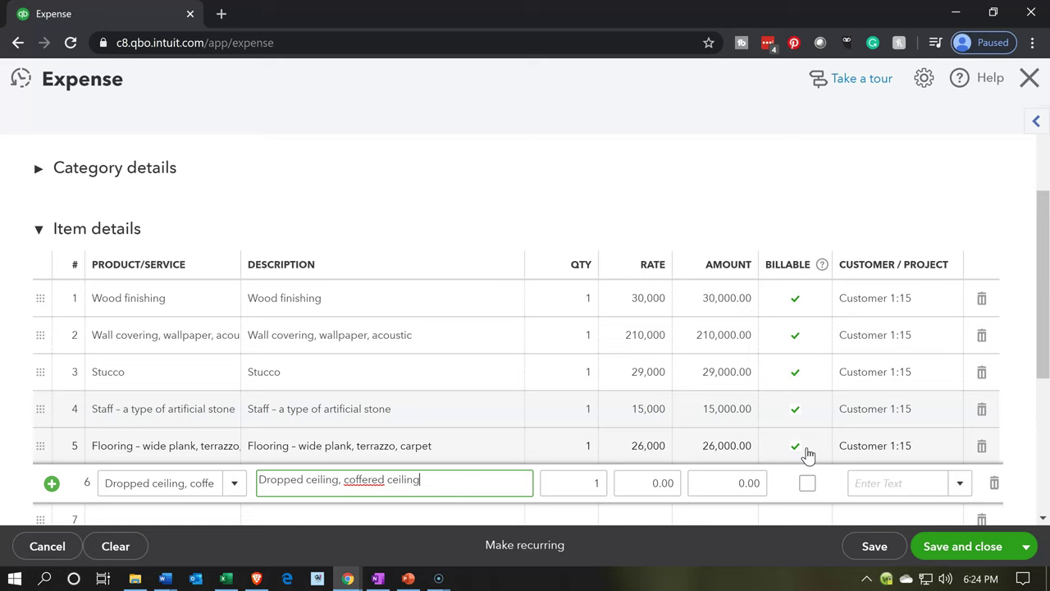
key("Tab")
key("Tab")
type("11000")
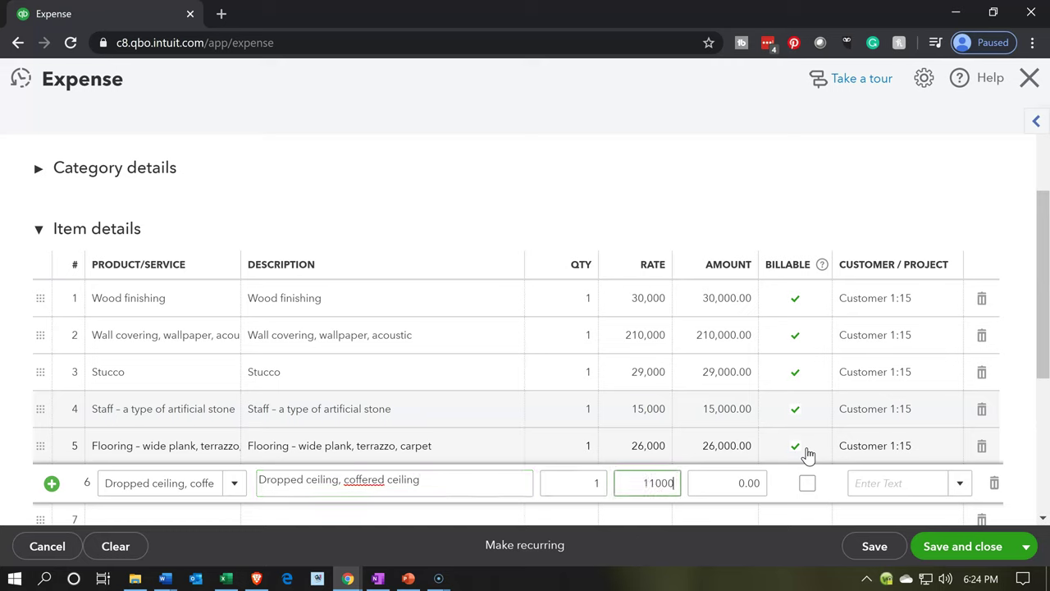
key("Tab")
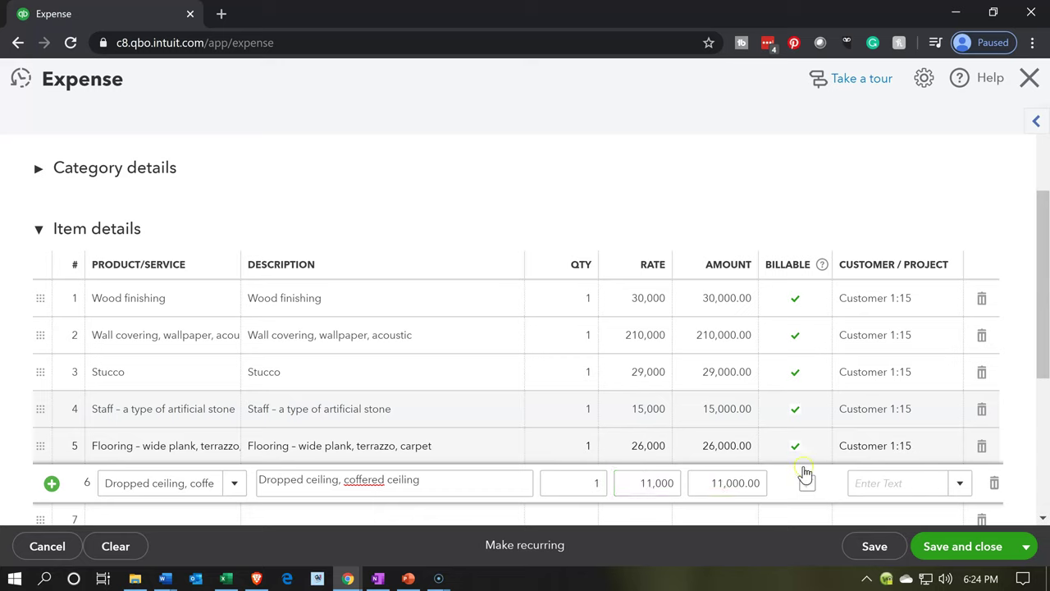
Step: Mark the Dropped ceiling line as billable and assign it to project Customer 1:15
left_click(807, 484)
key("Tab")
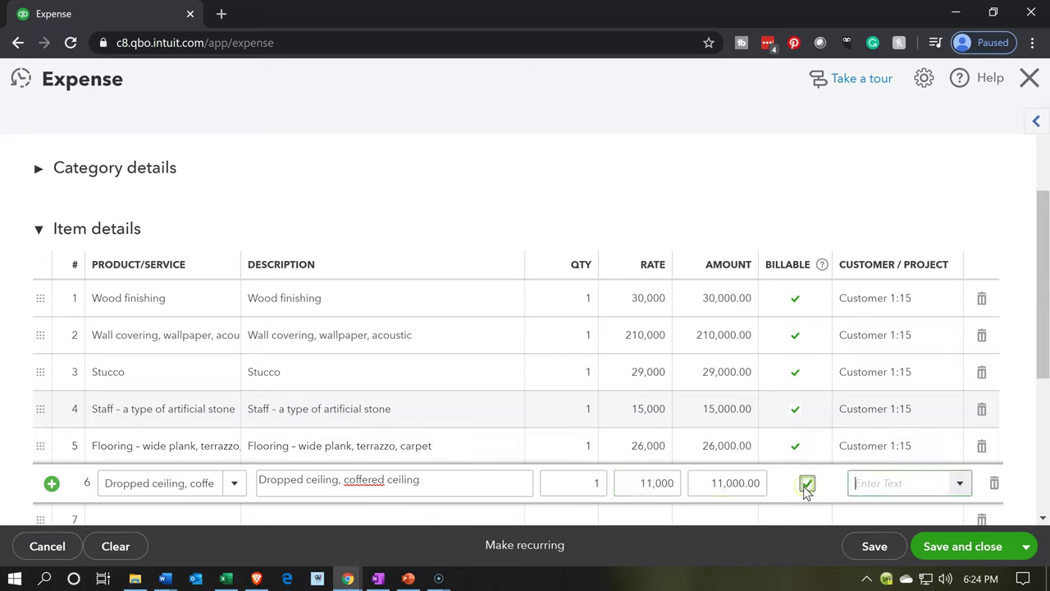
type("15")
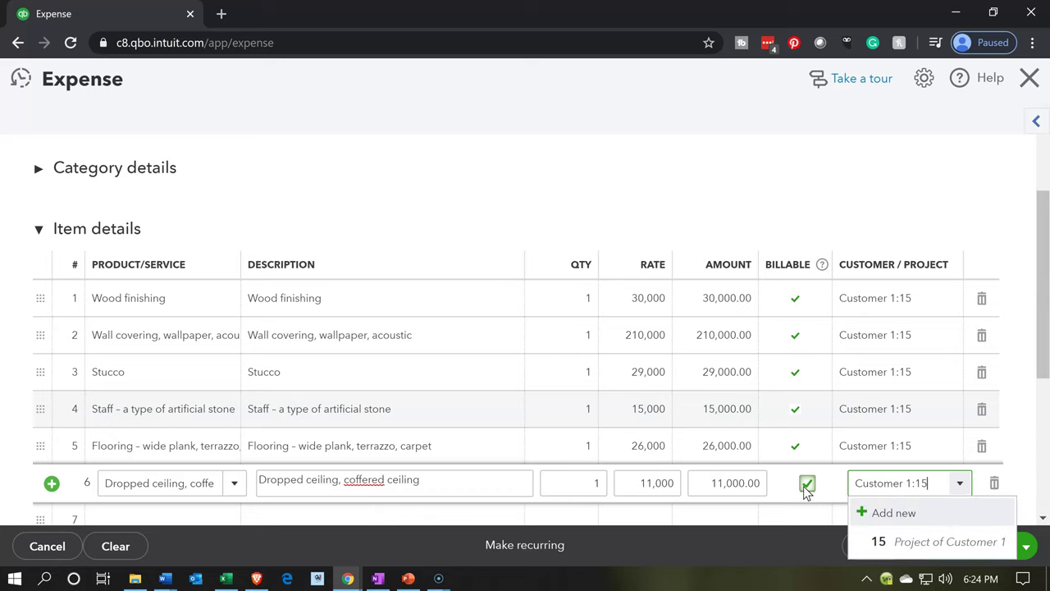
key("Up")
key("Down")
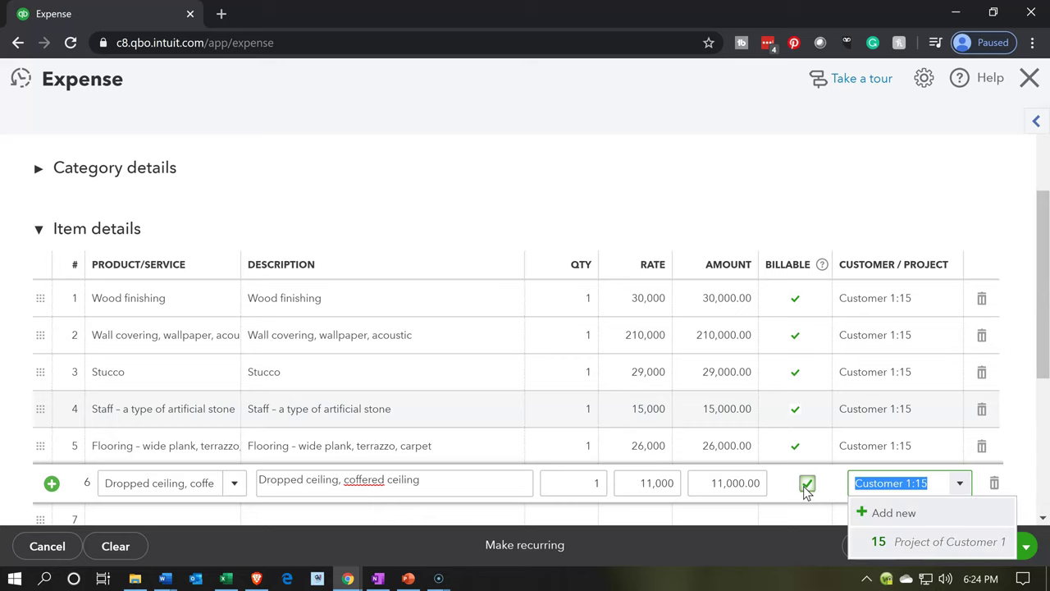
key("Return")
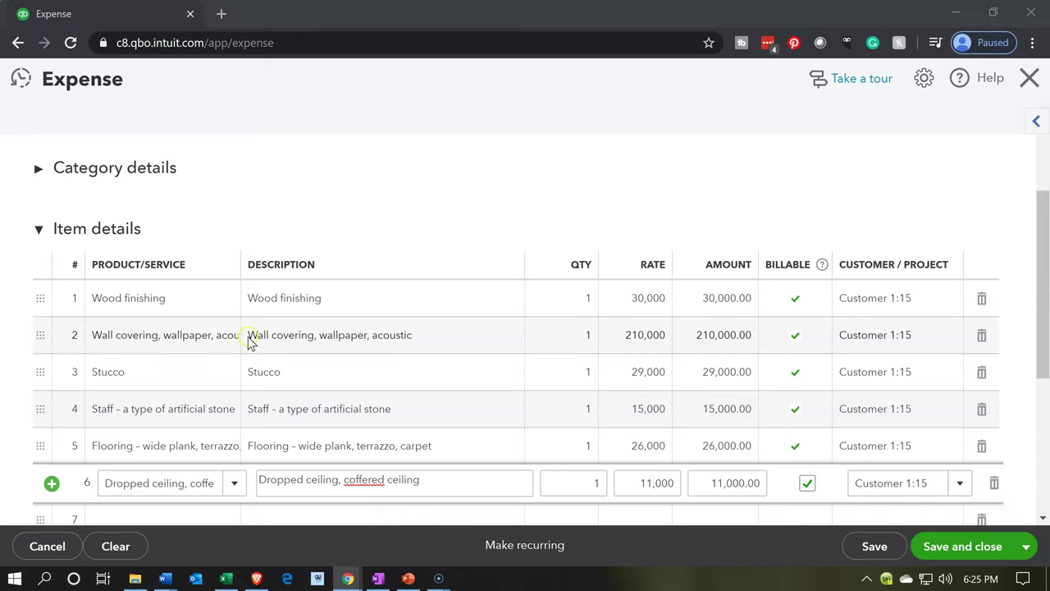
Step: Add a seventh item line for Ceramic tile, quarry tile, pavers, mosaic with a rate of 60,000
scroll(237, 356, "down", 1)
left_click(156, 437)
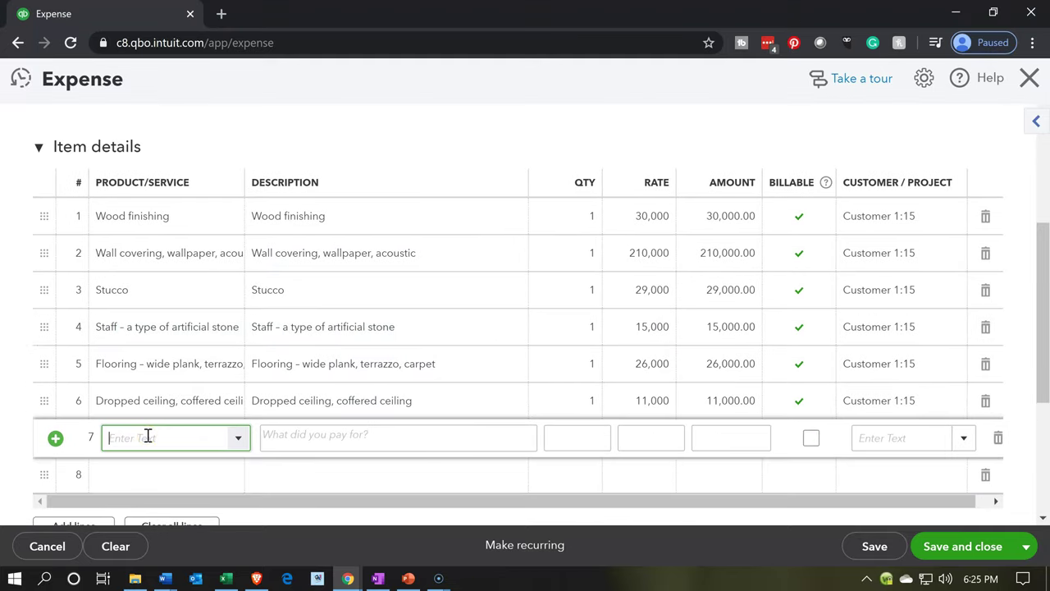
type("Ceramic tile, quarry tile")
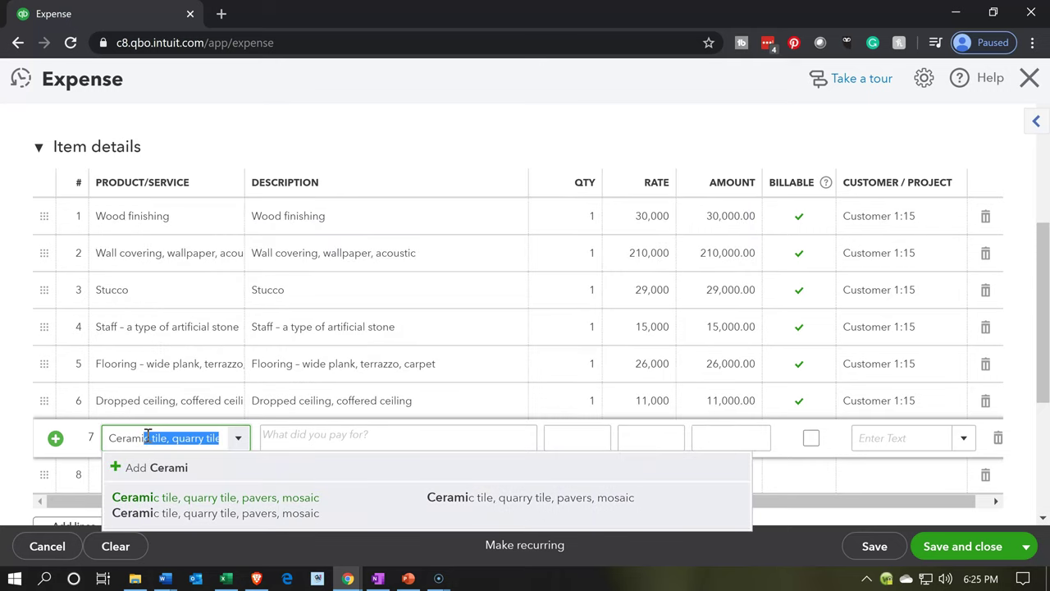
key("Tab")
key("Tab")
key("Tab")
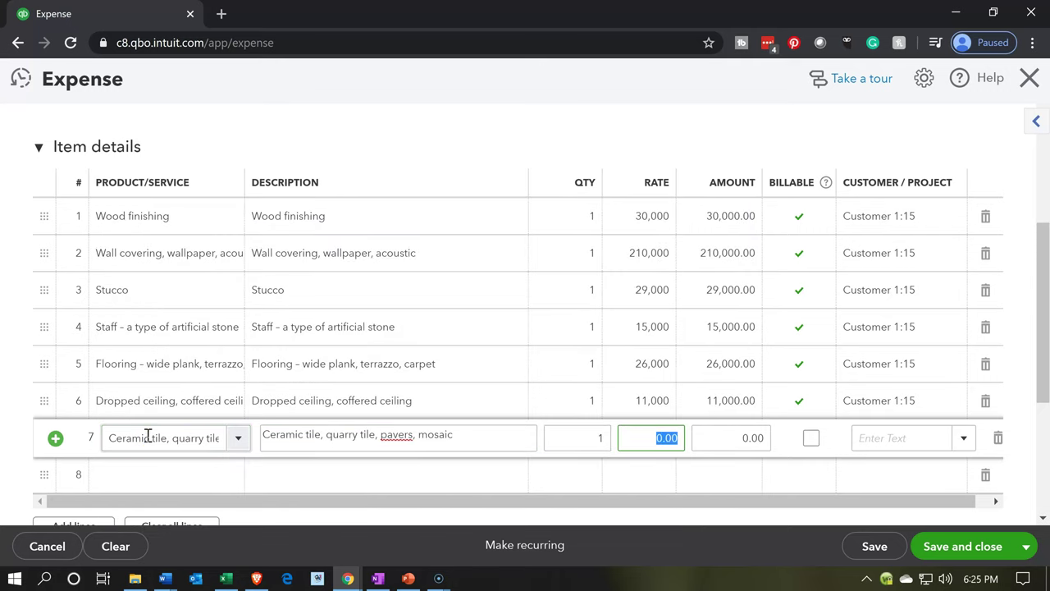
type("60000")
key("Tab")
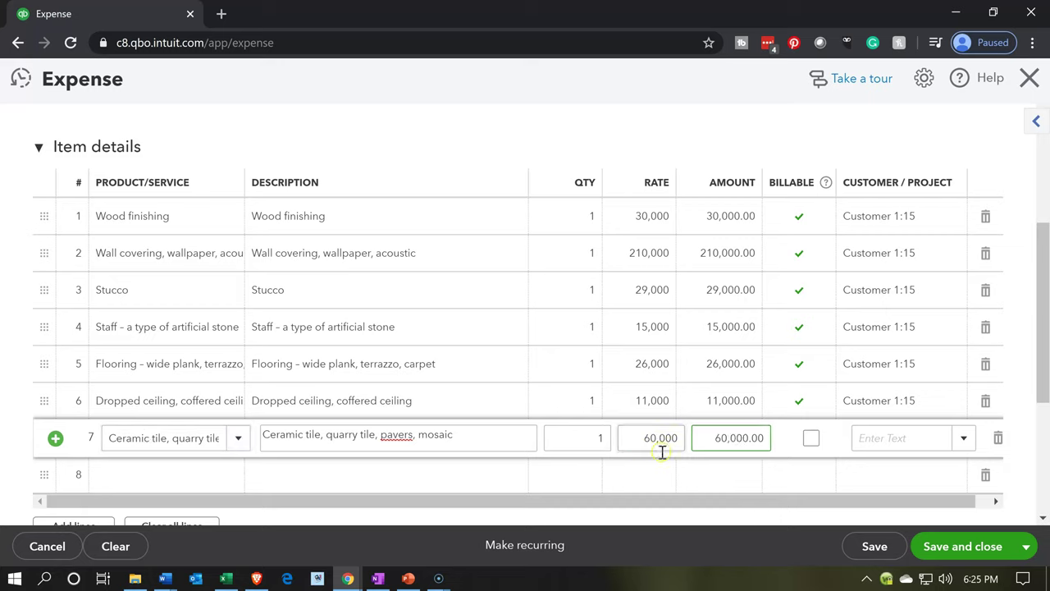
Step: Mark the Ceramic tile line as billable and assign it to project Customer 1:15
left_click(811, 440)
key("Tab")
type("15")
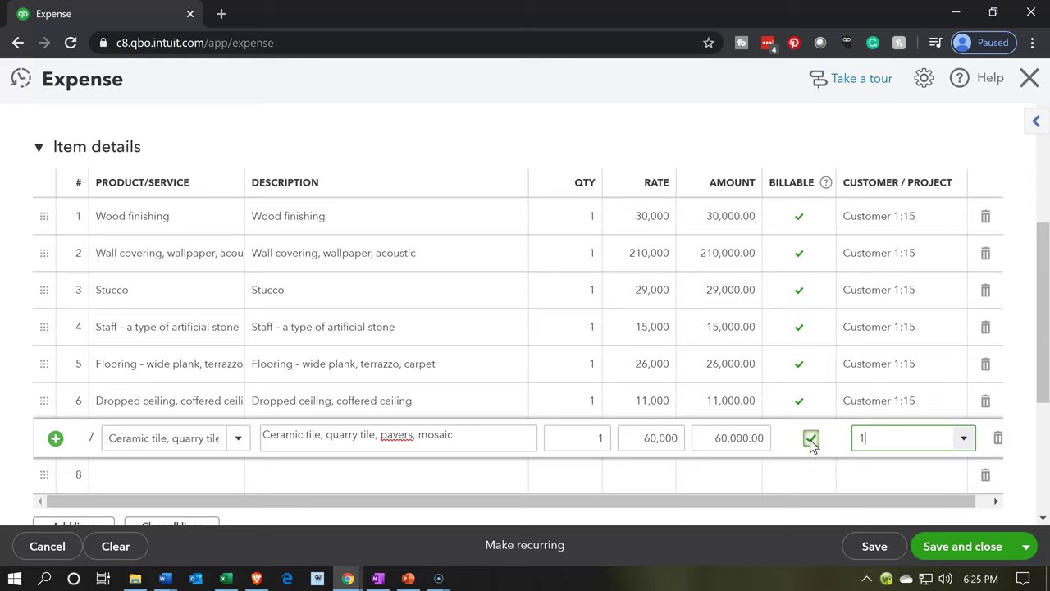
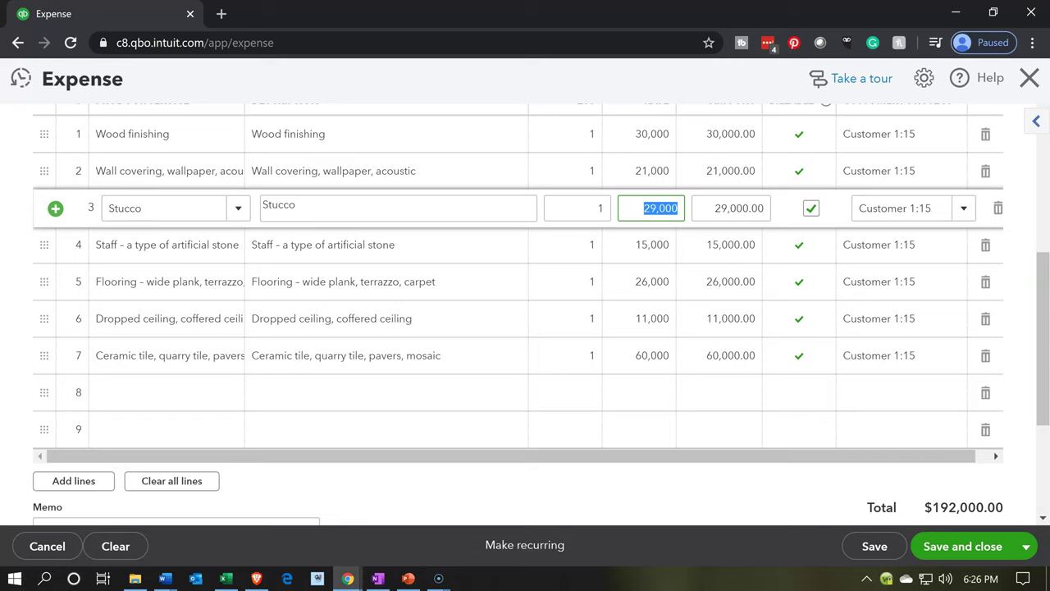
Step: Check the Job 15 costs in the Excel job cost record, and return to the QuickBooks expense form
left_click(229, 582)
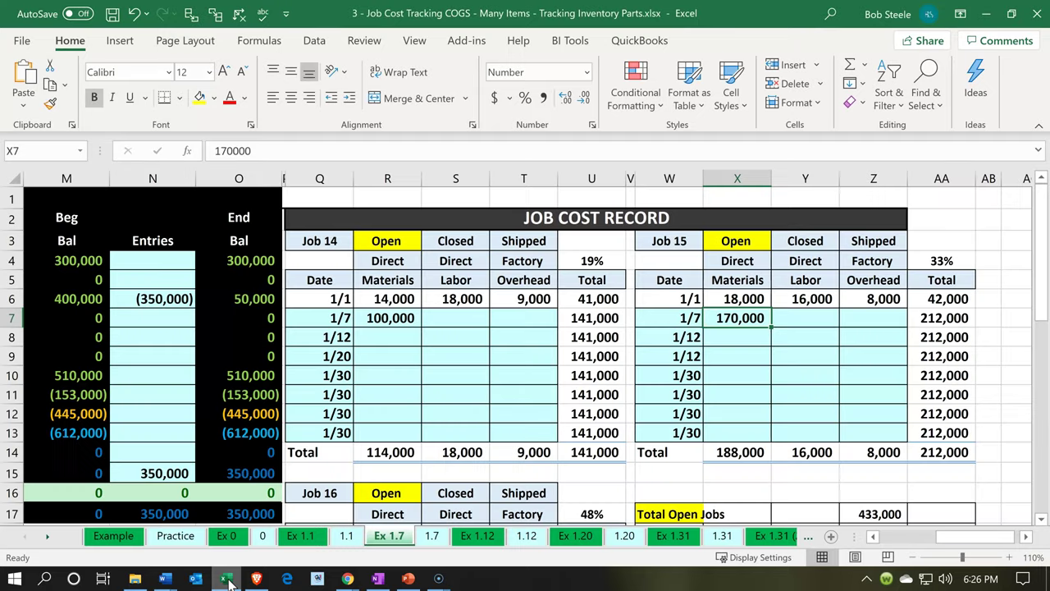
left_click(959, 447)
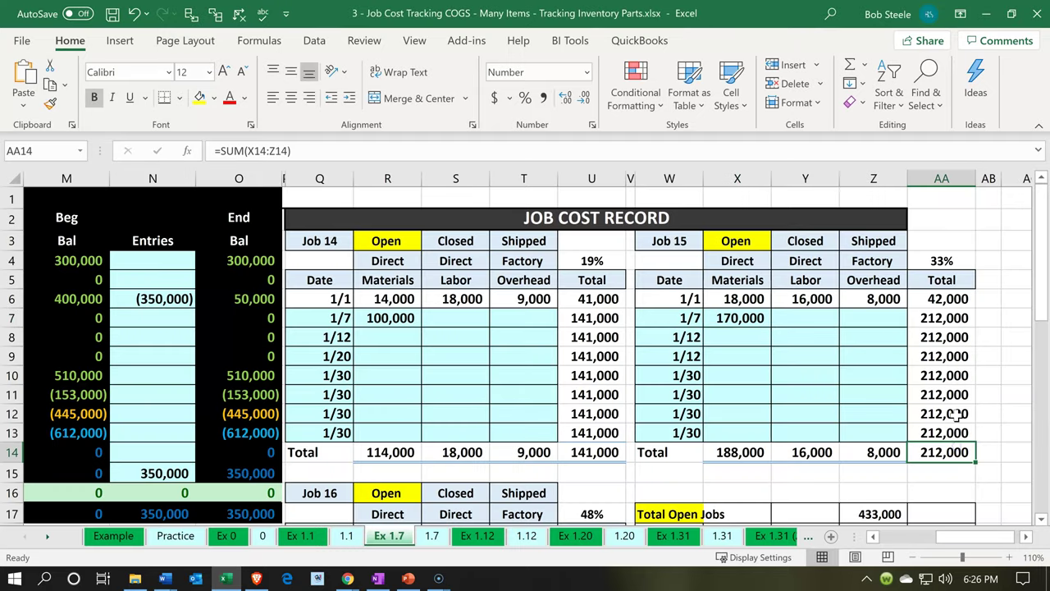
left_click(986, 14)
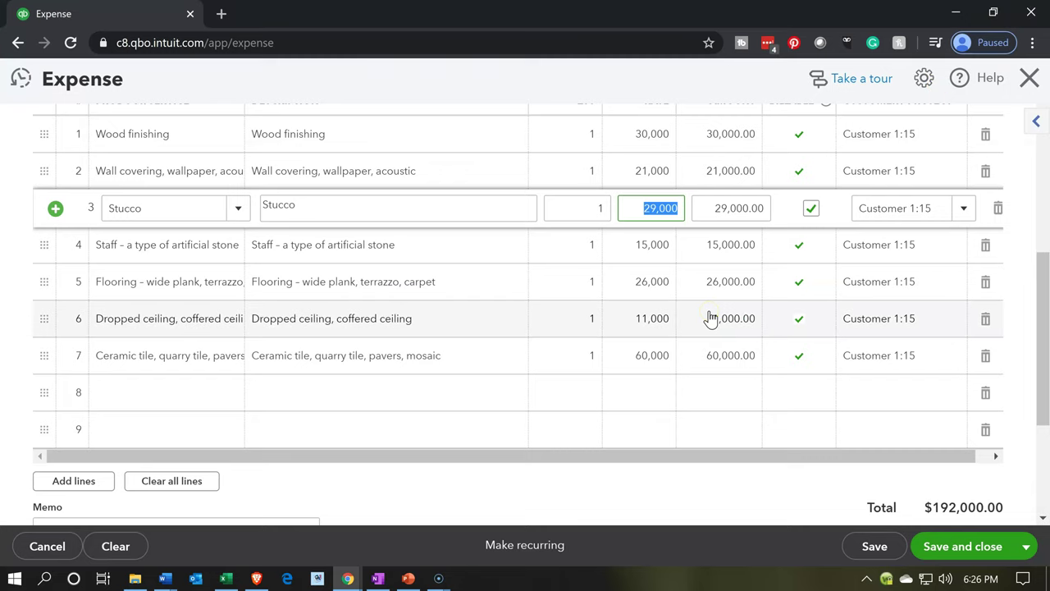
Step: Add an eighth item line for Surface finishing with a rate of 32,000
left_click(140, 396)
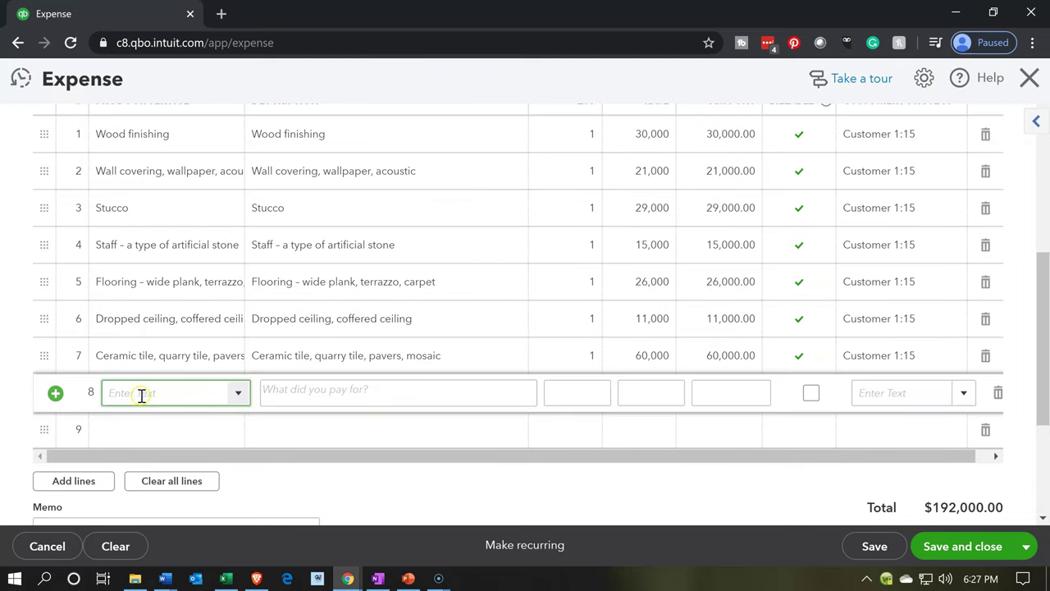
type("Serv")
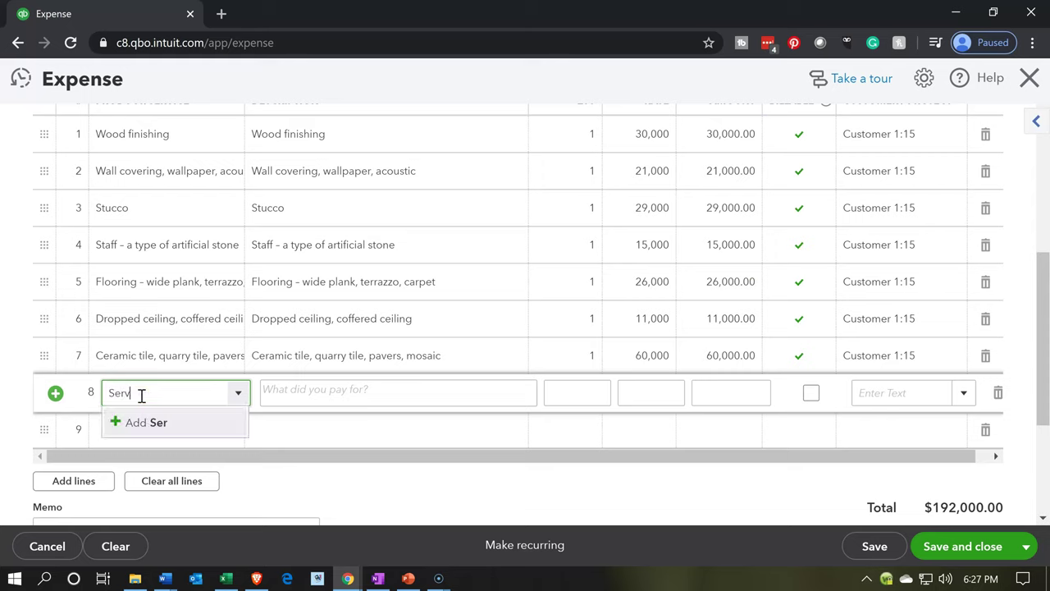
type("ia")
key("BackSpace")
key("BackSpace")
key("BackSpace")
key("BackSpace")
key("BackSpace")
type("Surface finishing")
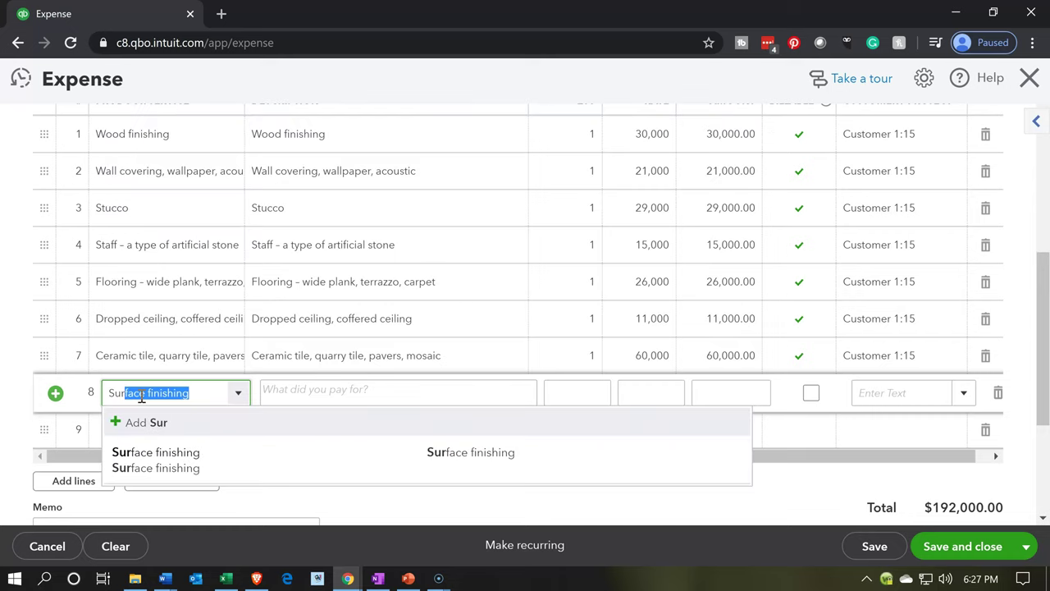
key("Tab")
key("Tab")
key("Tab")
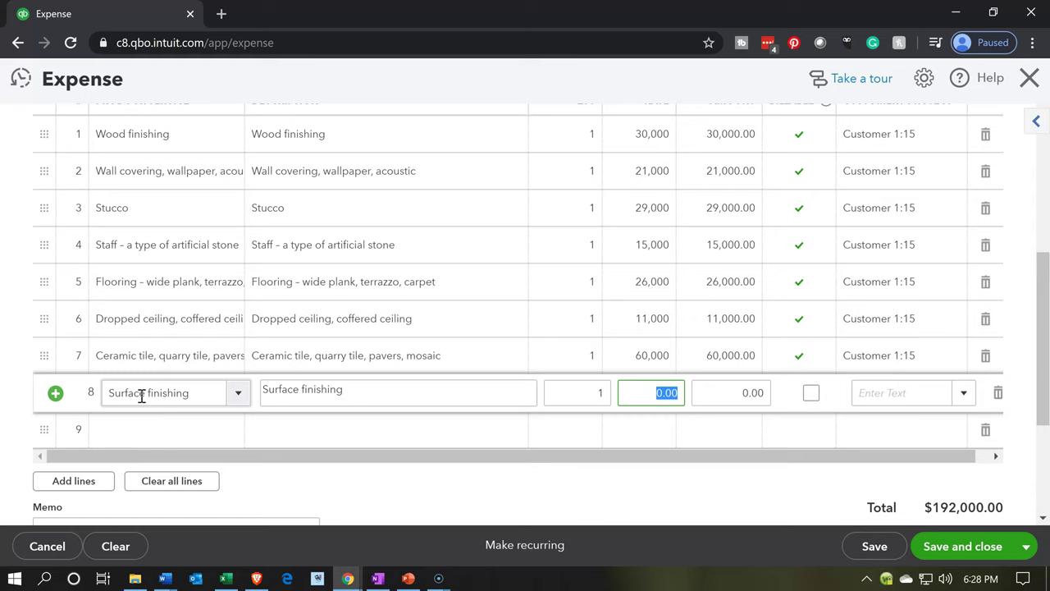
type("32000")
key("Tab")
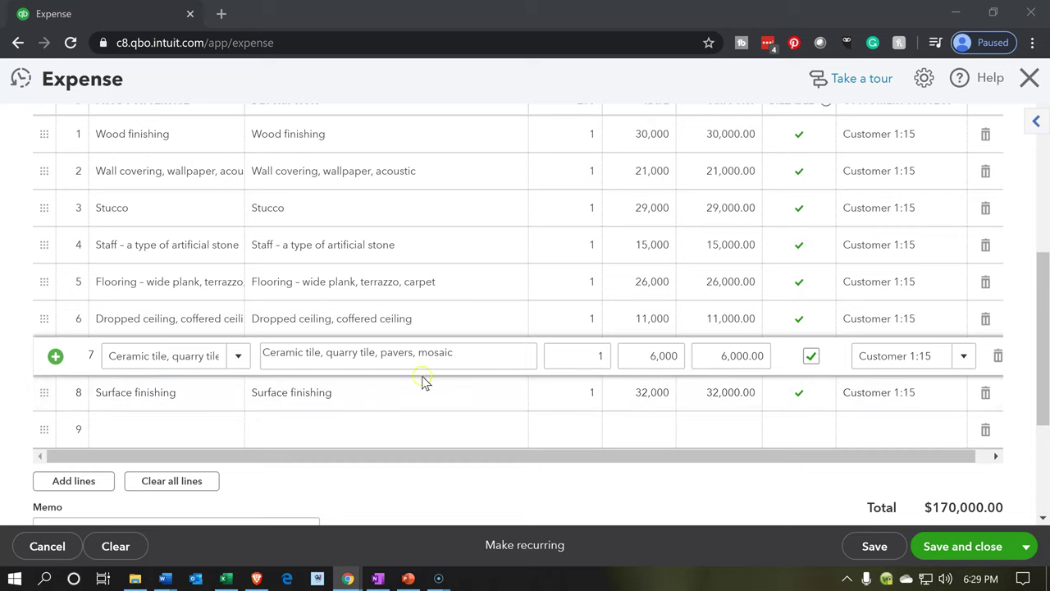
Step: Review the rate, billable and project entries on the Ceramic tile and Surface finishing lines
left_click(661, 361)
key("Tab")
key("Tab")
key("Tab")
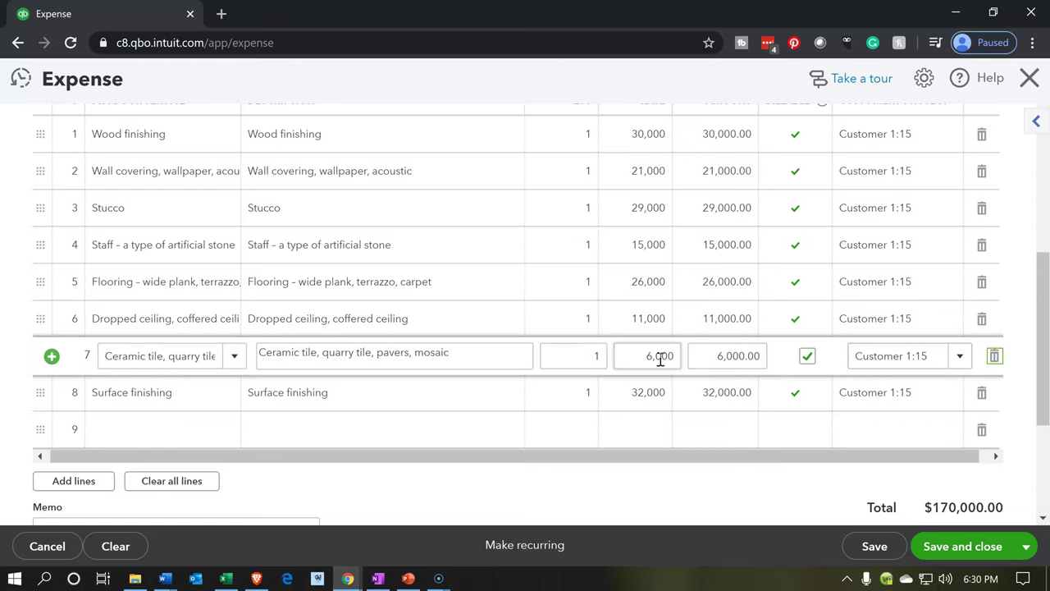
key("Tab")
key("Tab")
key("Tab")
left_click(829, 412)
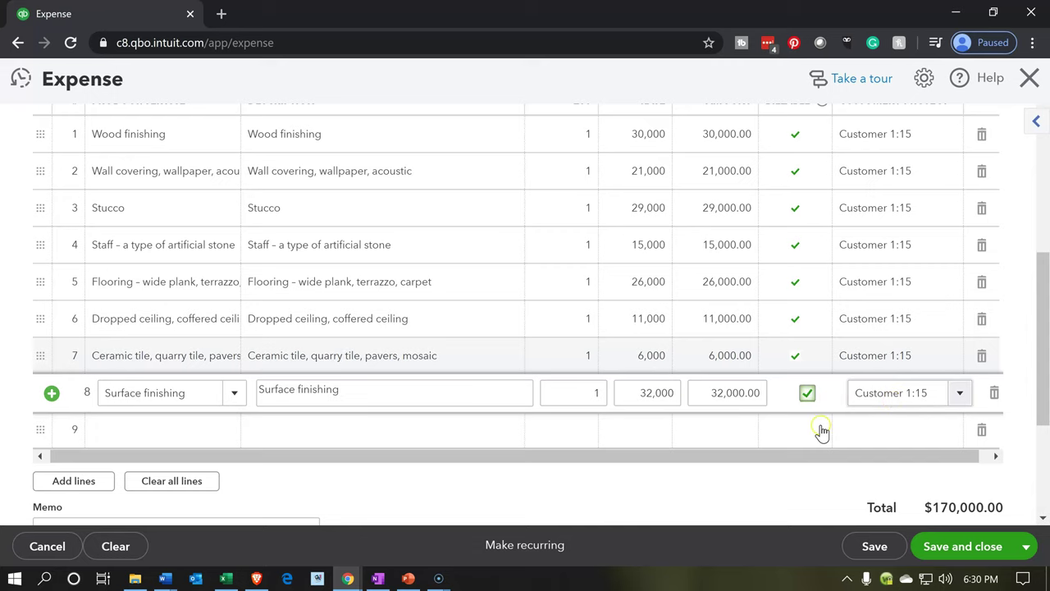
scroll(800, 410, "up", 1)
scroll(800, 410, "down", 1)
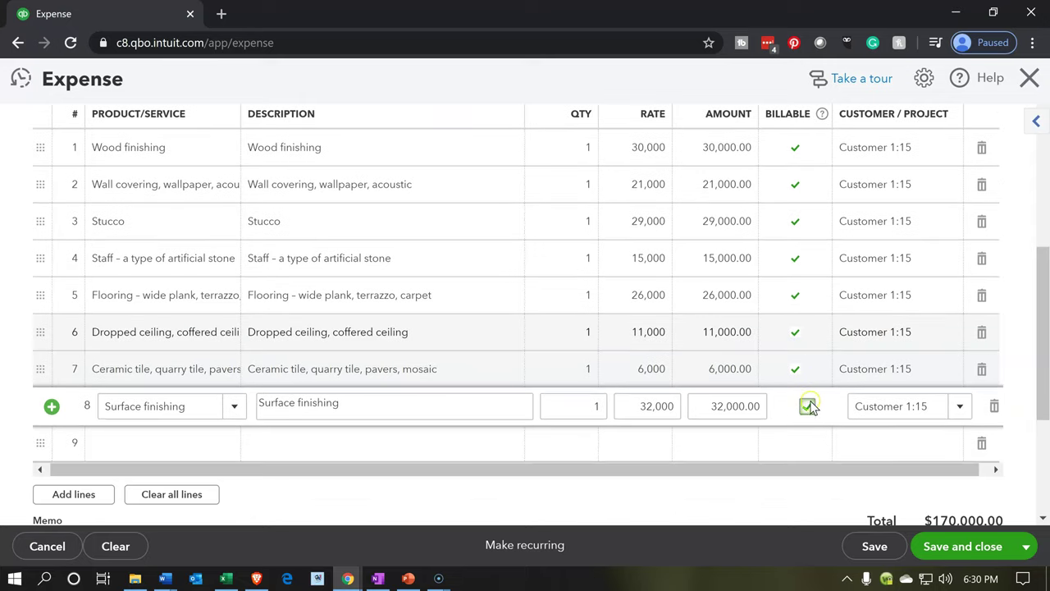
Step: Review the eight Job 15 item lines and the expense header and total amount
left_click_drag(1044, 320, 1044, 289)
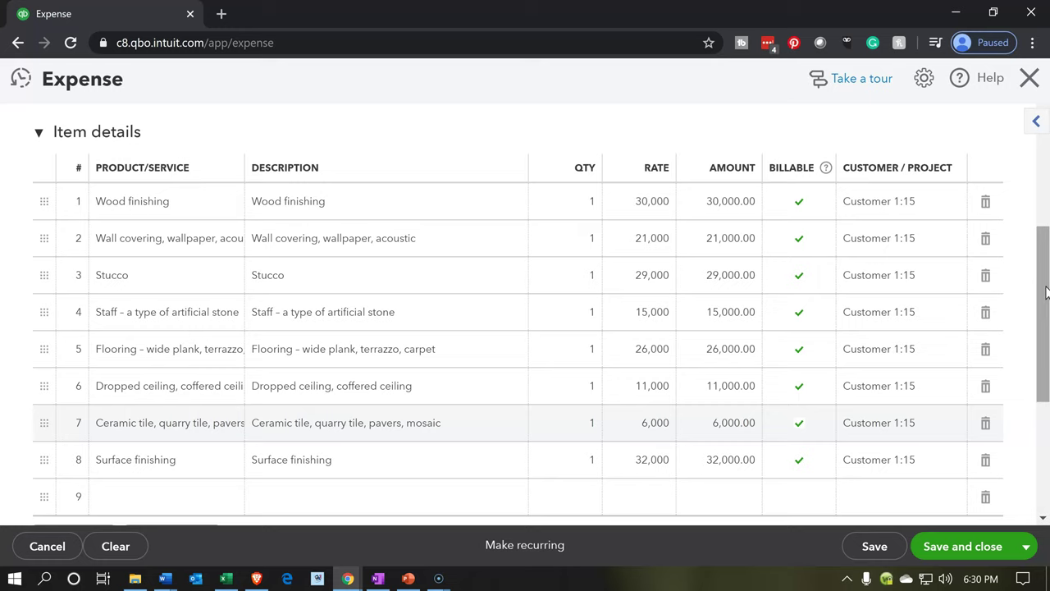
scroll(483, 349, "up", 2)
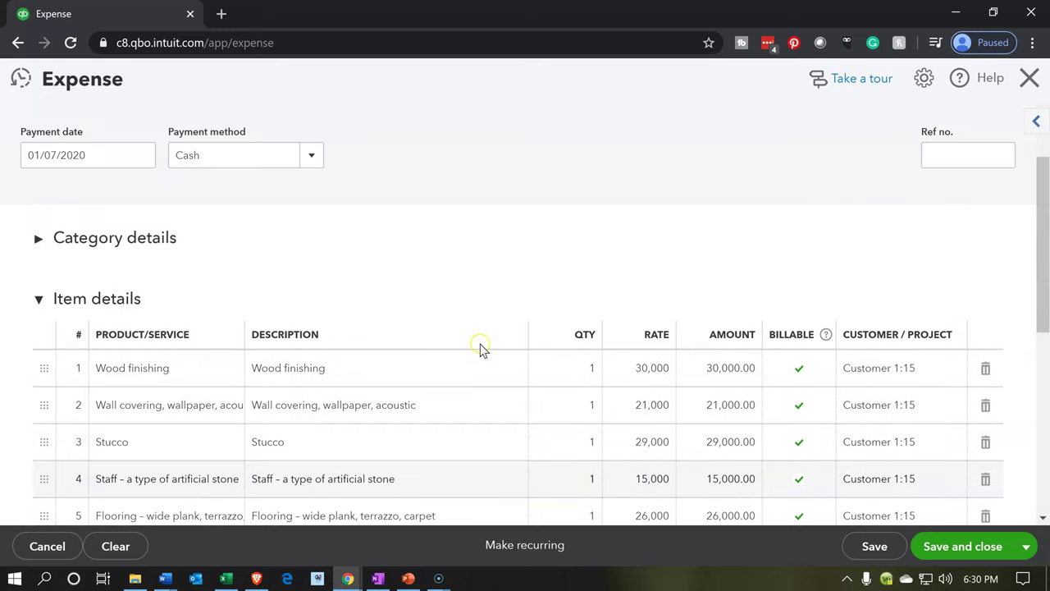
scroll(483, 349, "up", 1)
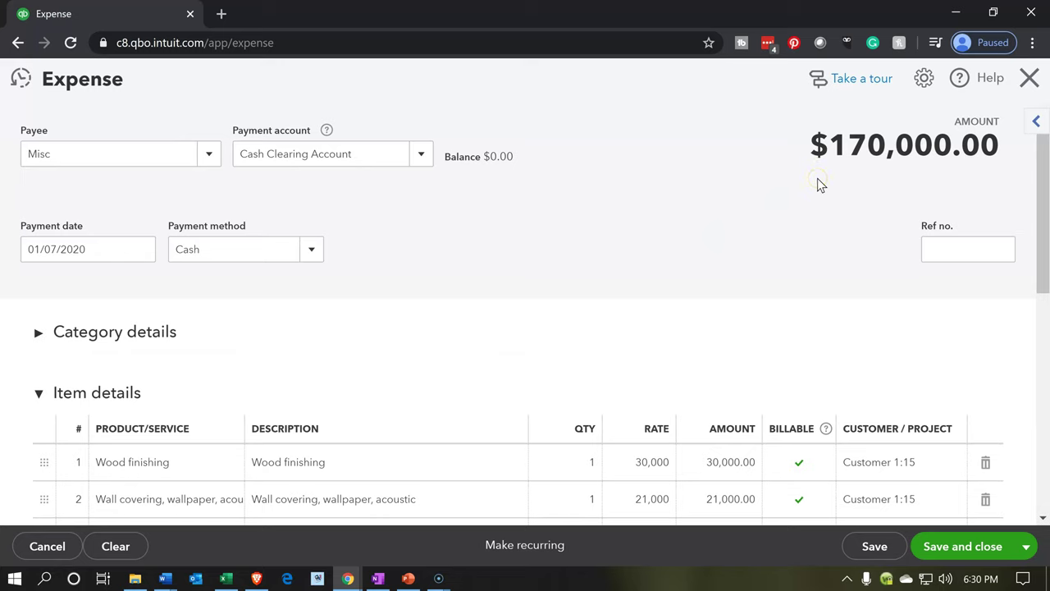
left_click(449, 241)
scroll(449, 244, "down", 3)
left_click(419, 291)
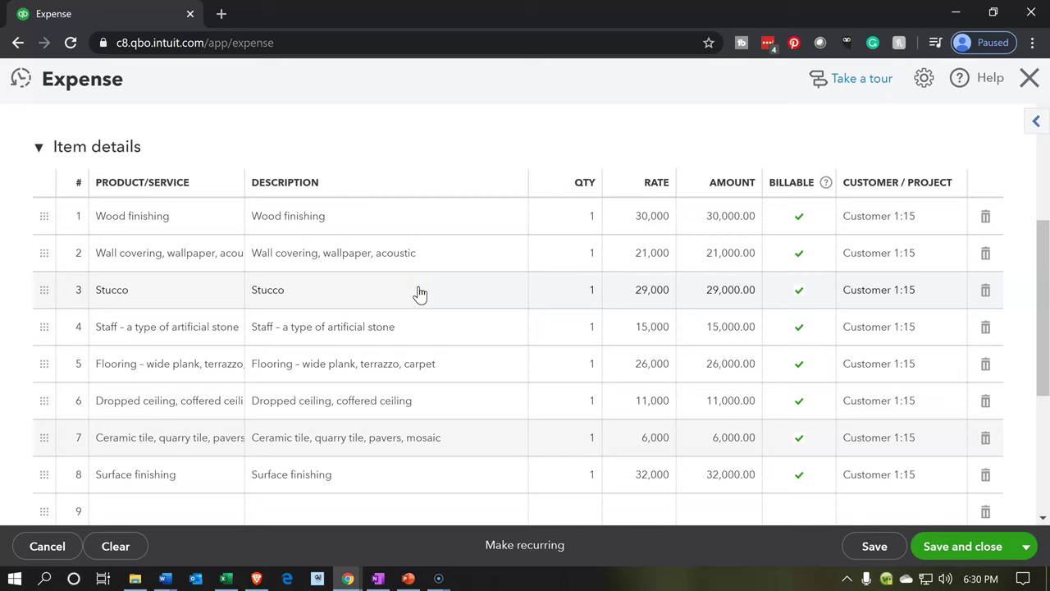
scroll(420, 293, "up", 2)
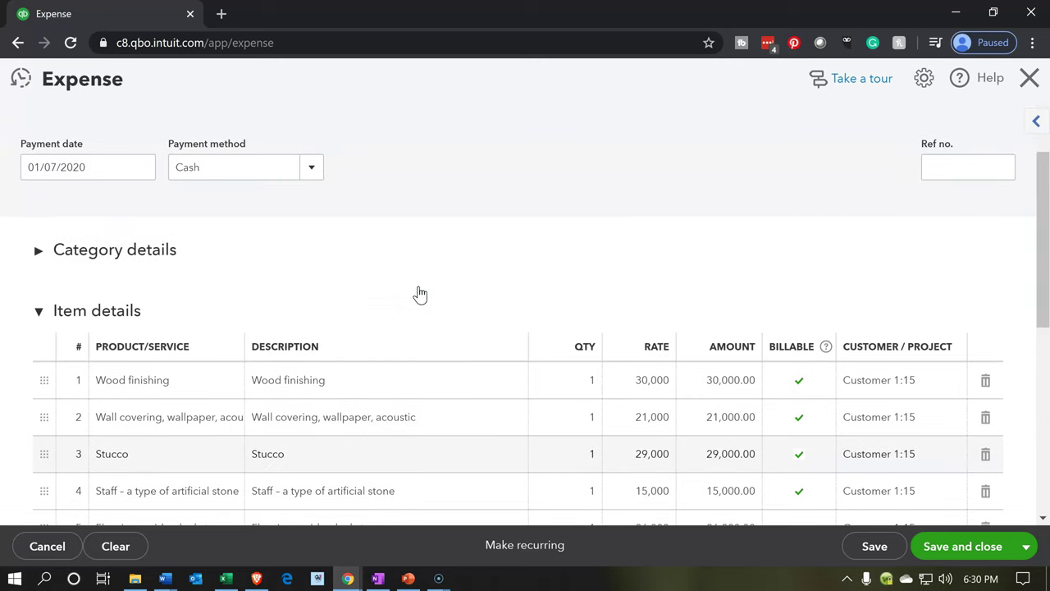
scroll(418, 293, "up", 1)
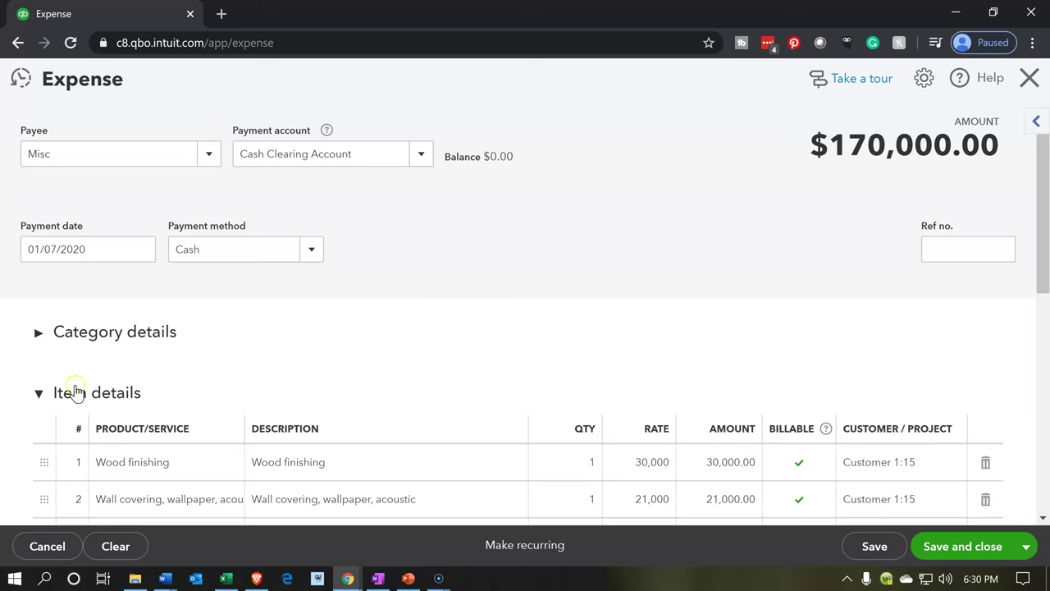
Step: Expand the category details and add a Raw Materials line with an amount of -170,000
left_click(47, 338)
left_click(39, 337)
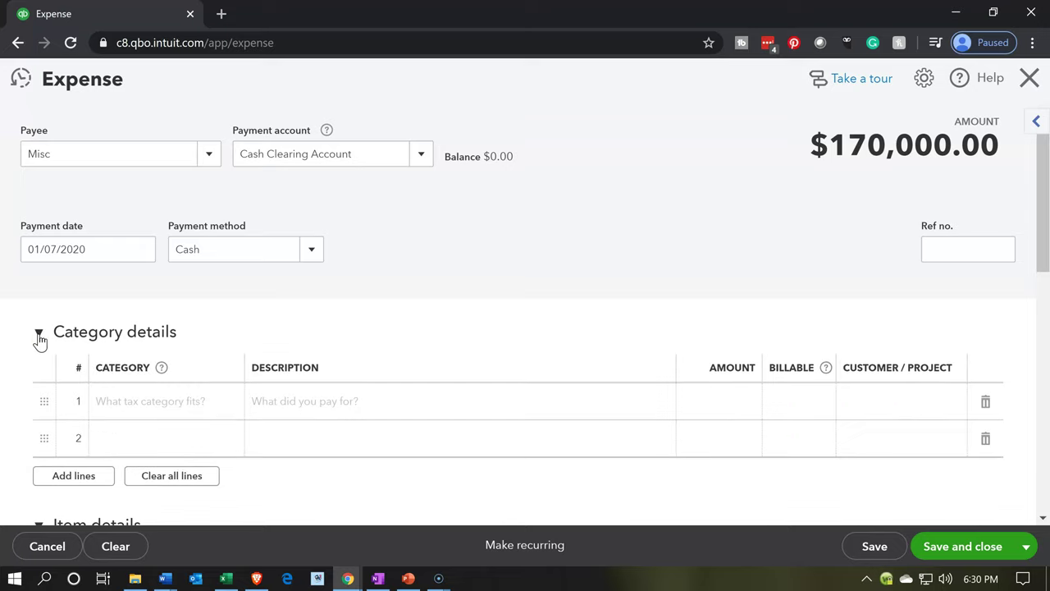
left_click(148, 391)
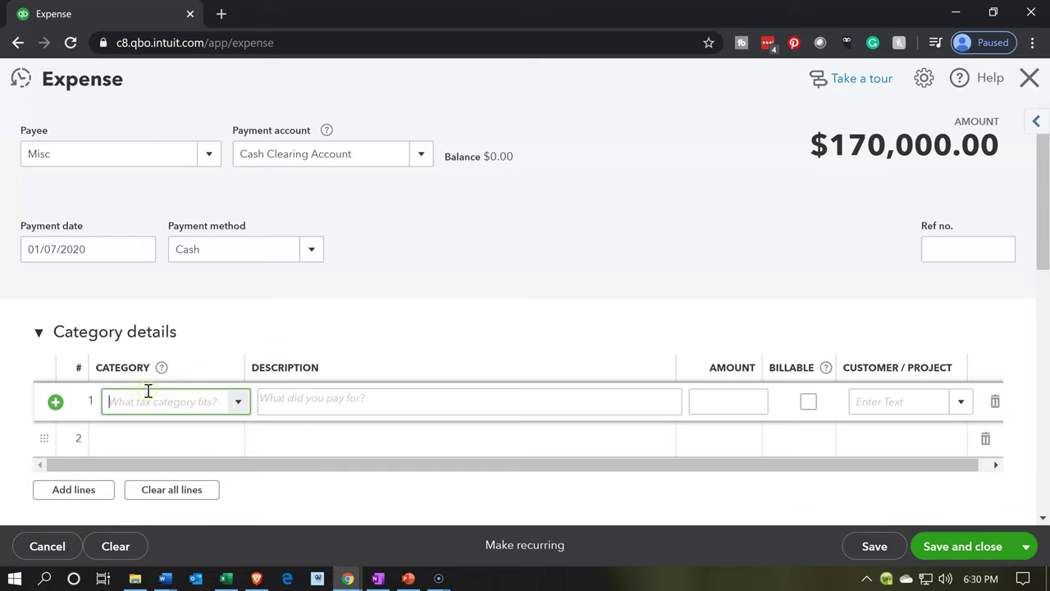
type("ra")
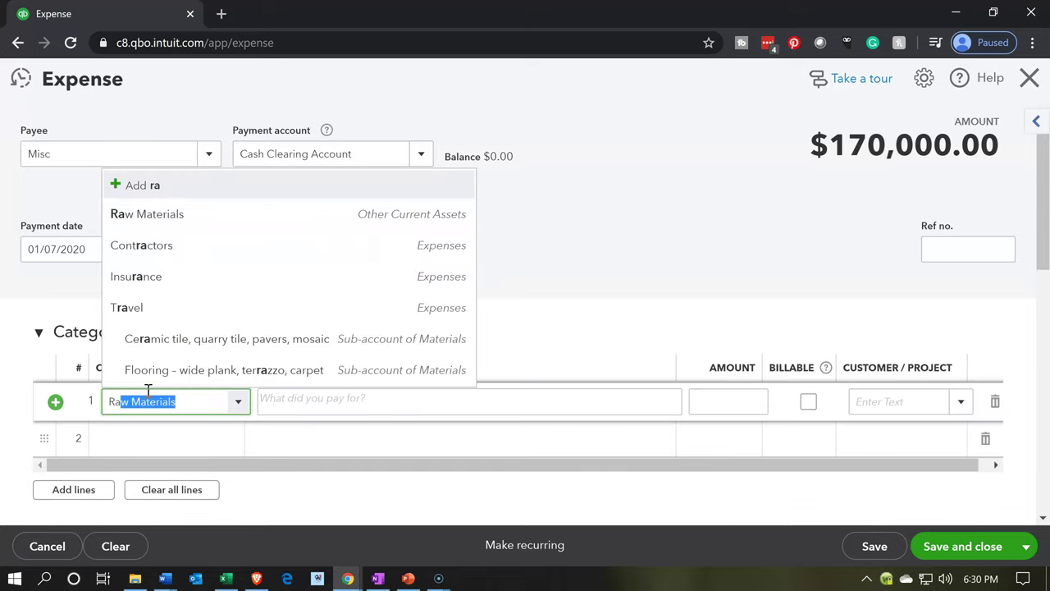
key("BackSpace")
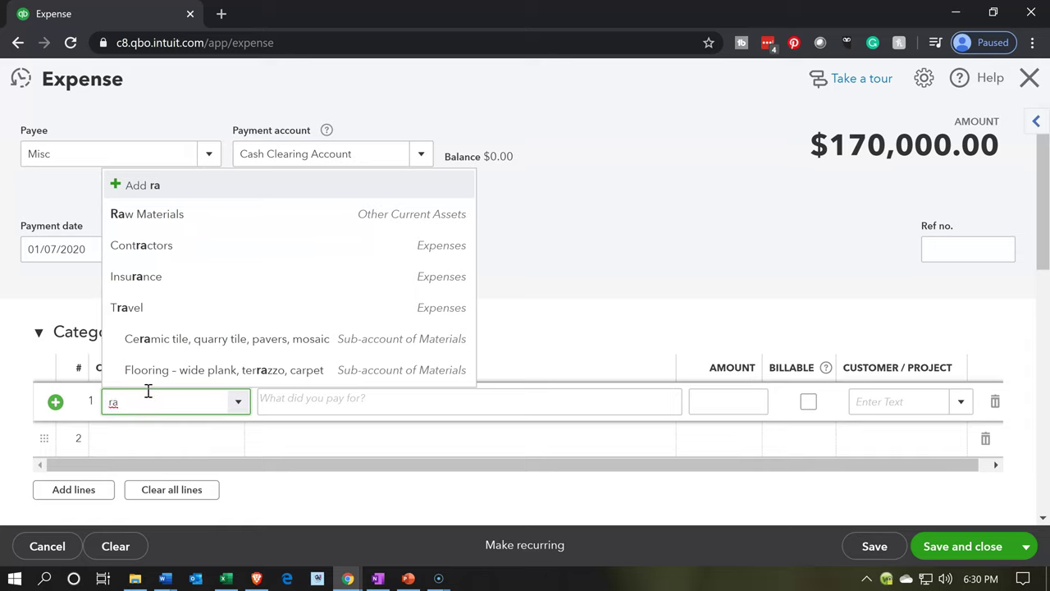
key("BackSpace")
left_click(153, 206)
key("Tab")
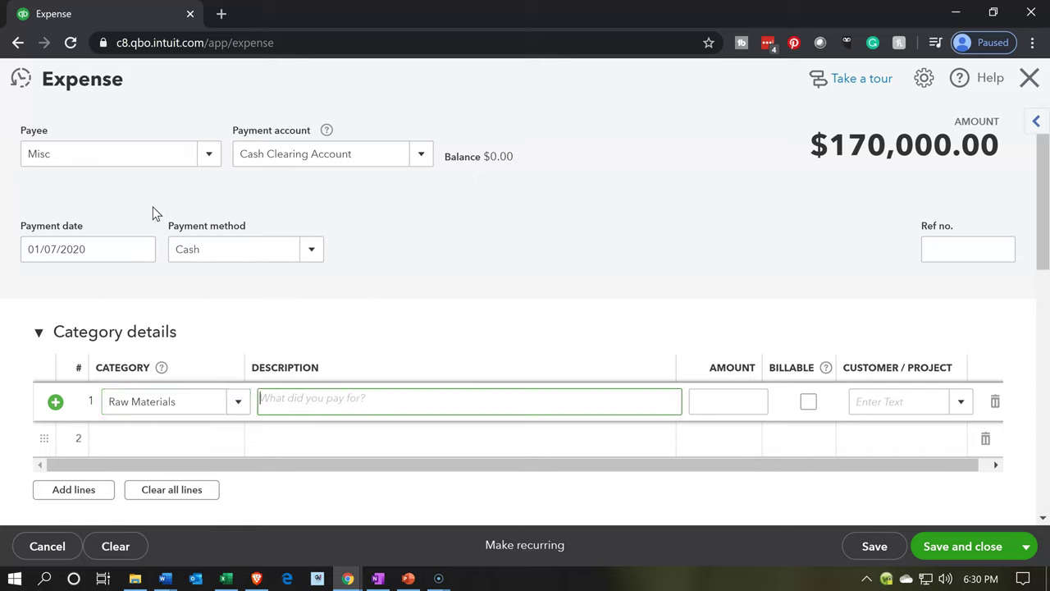
key("Tab")
type("-170,000")
key("Tab")
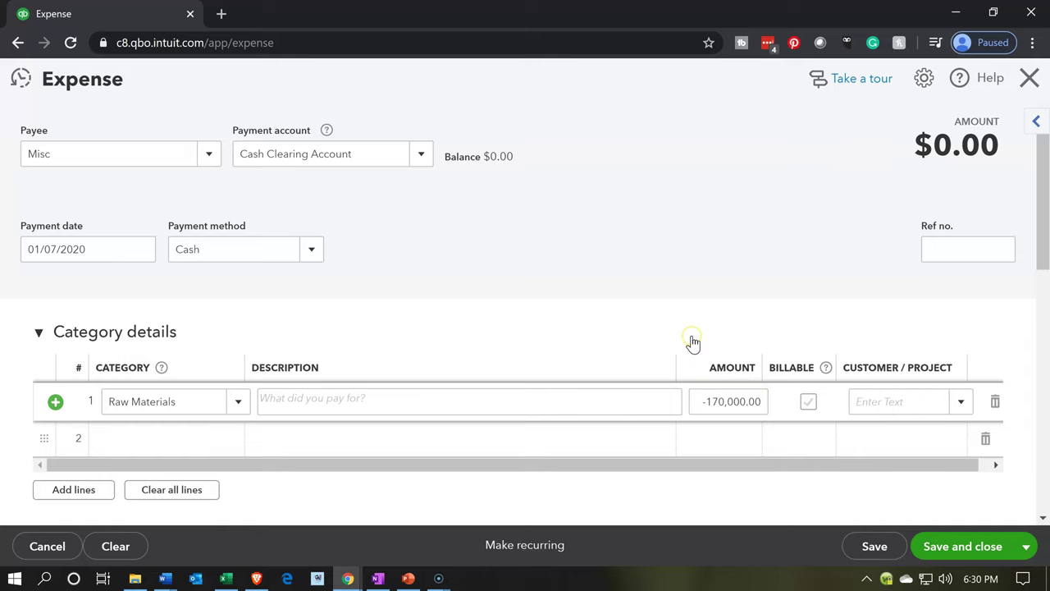
Step: Check the category and item lines, save the Job 15 expense and start a new expense
scroll(693, 343, "down", 1)
scroll(689, 342, "up", 1)
scroll(677, 261, "down", 3)
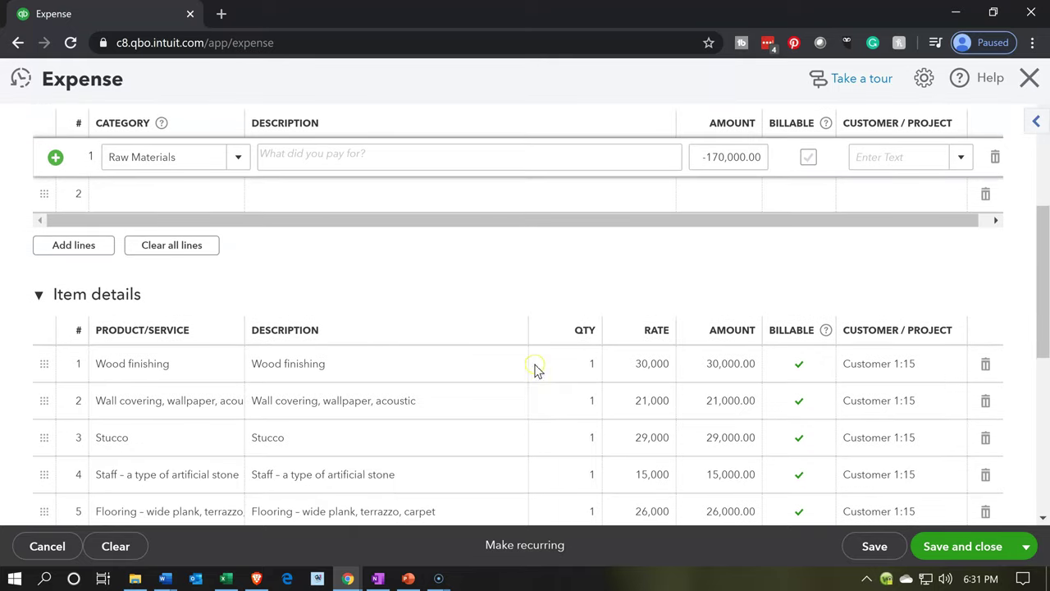
scroll(535, 372, "down", 1)
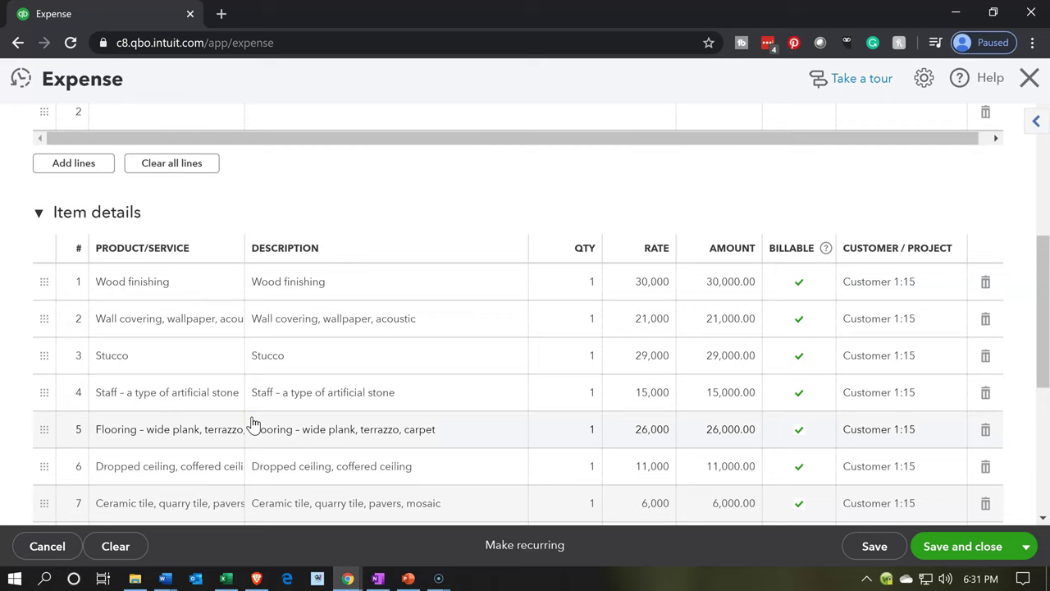
left_click(1026, 556)
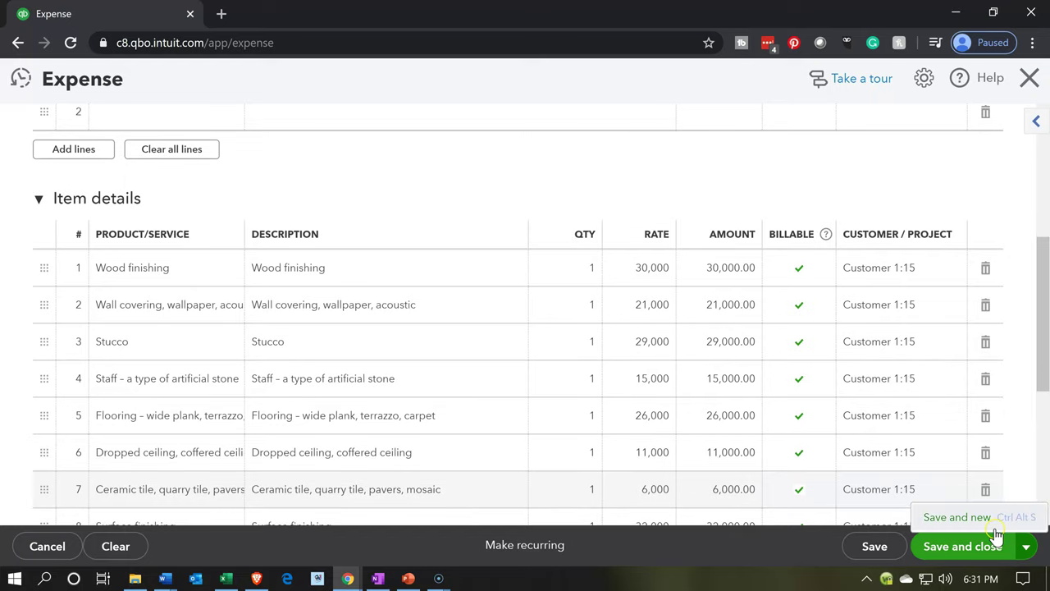
left_click(961, 519)
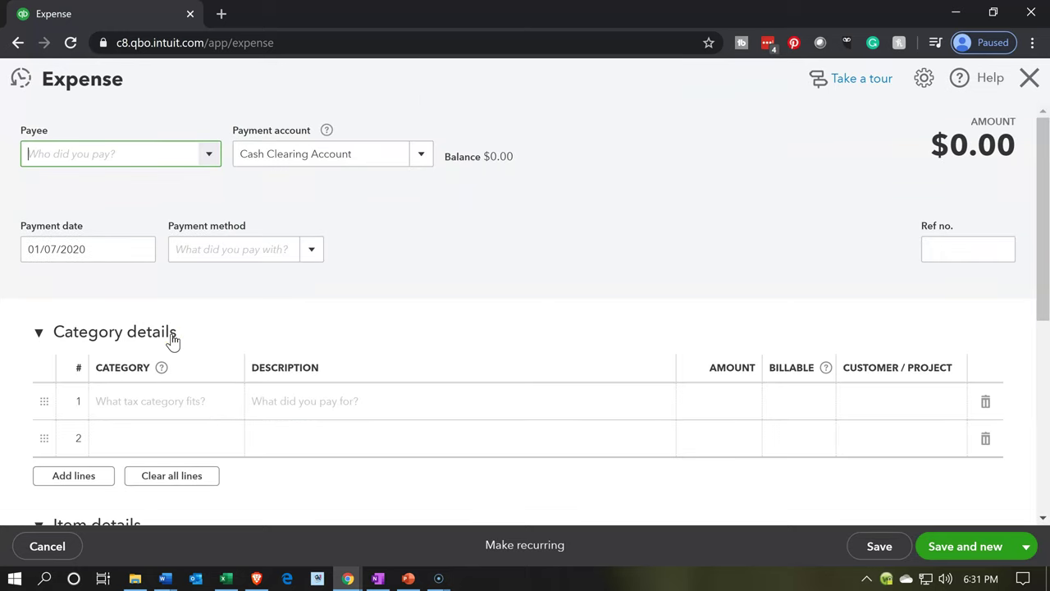
Step: Set the new expense's payee to Misc and hide the suggested transactions to add
left_click(63, 150)
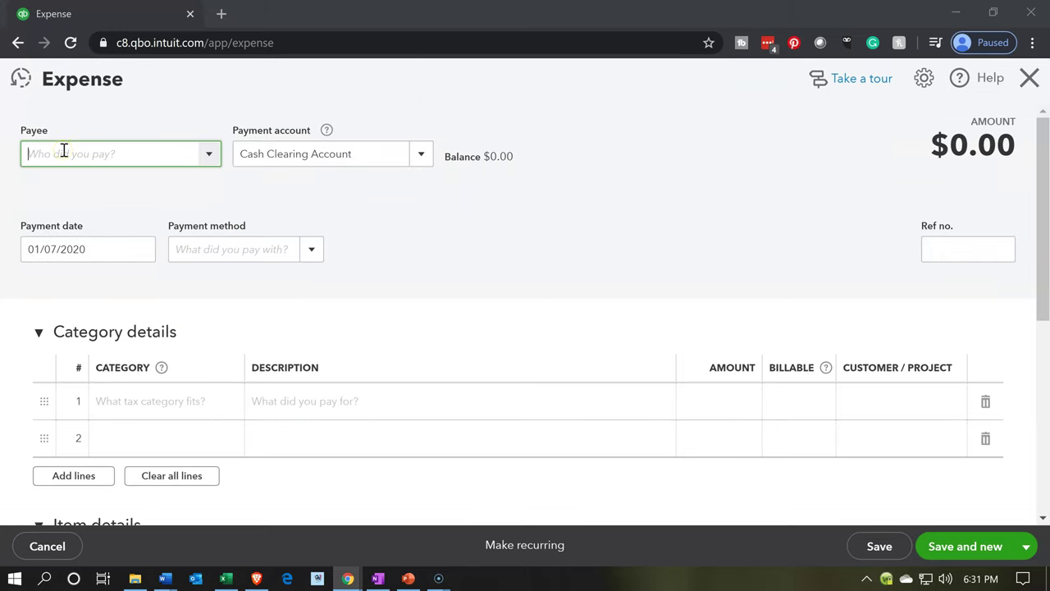
type("mi")
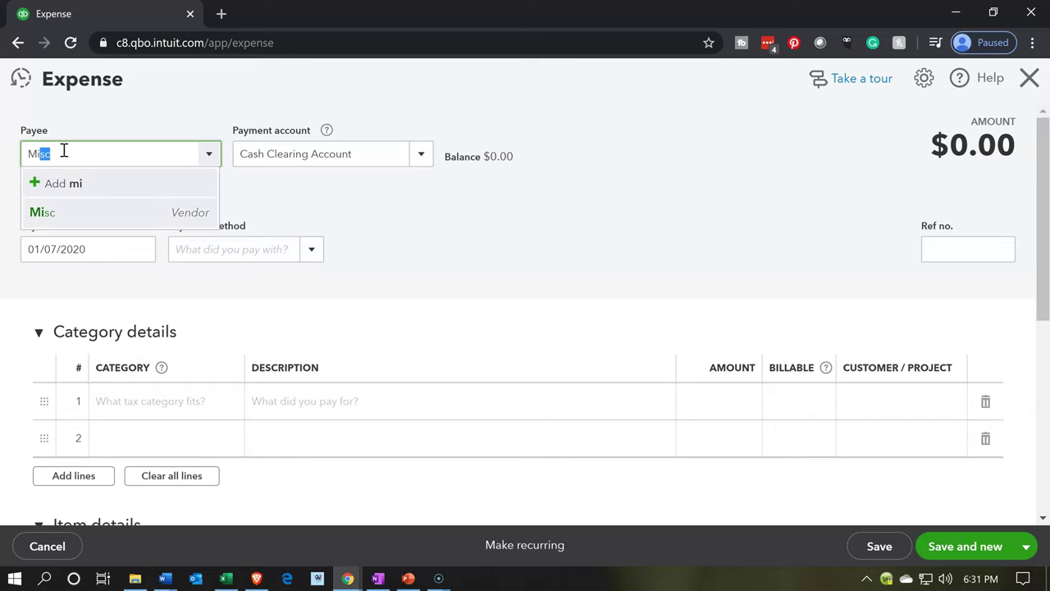
key("Tab")
key("Tab")
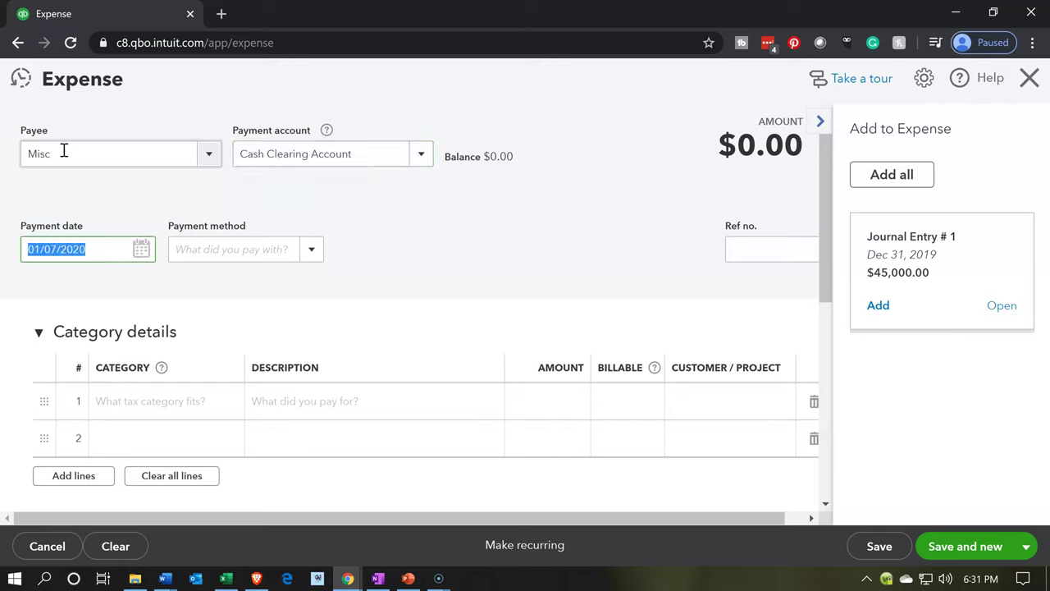
left_click(820, 122)
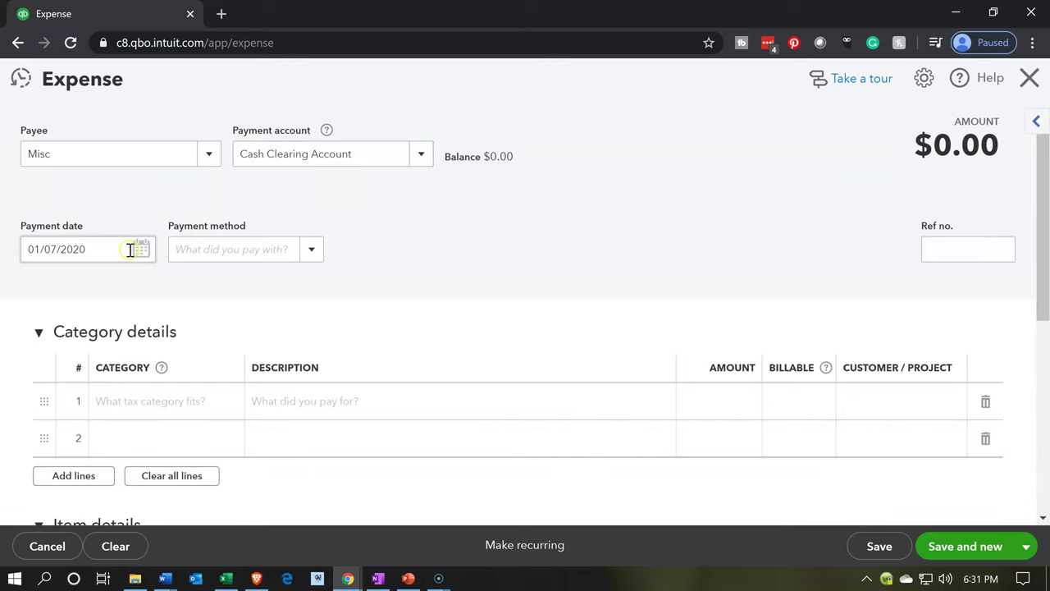
Step: Keep the payment date at 01/07/2020 and set the payment method to Cash
left_click(105, 249)
key("Tab")
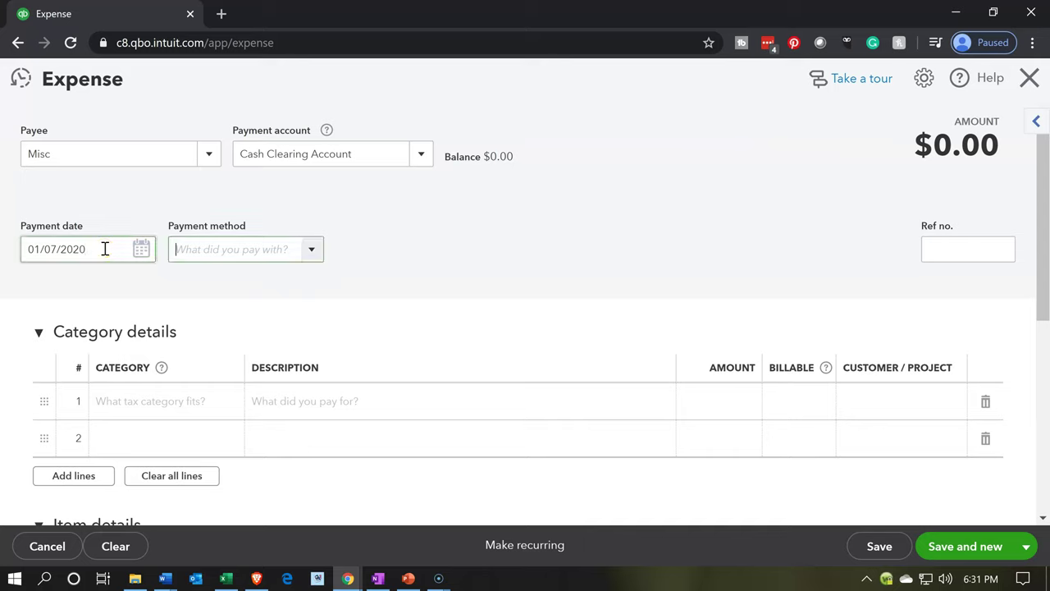
type("ca")
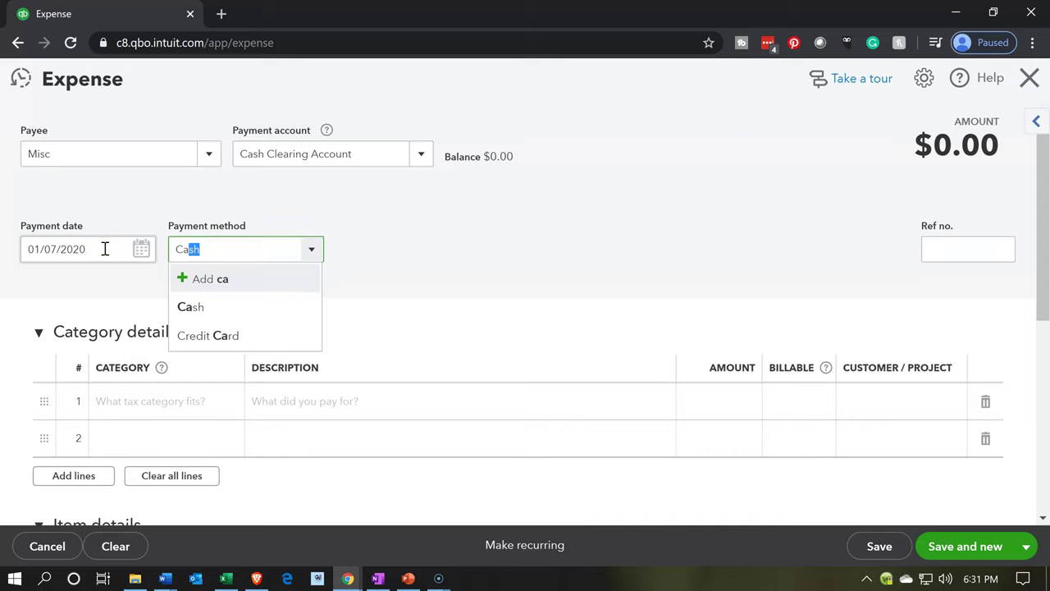
key("Tab")
key("Tab")
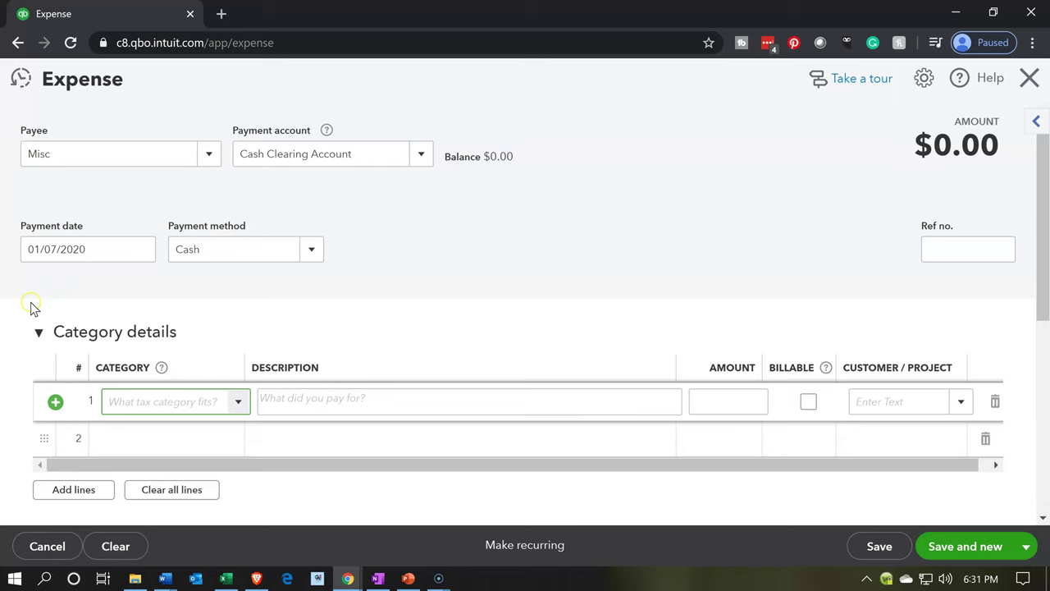
Step: Collapse the category details and open the first item line for entry
left_click(40, 333)
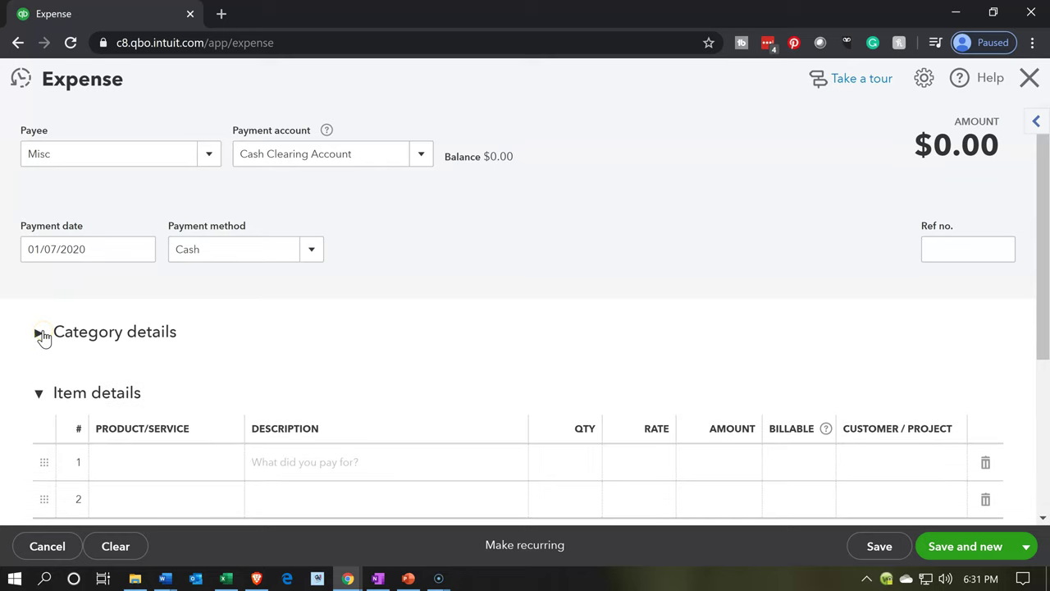
scroll(56, 368, "down", 2)
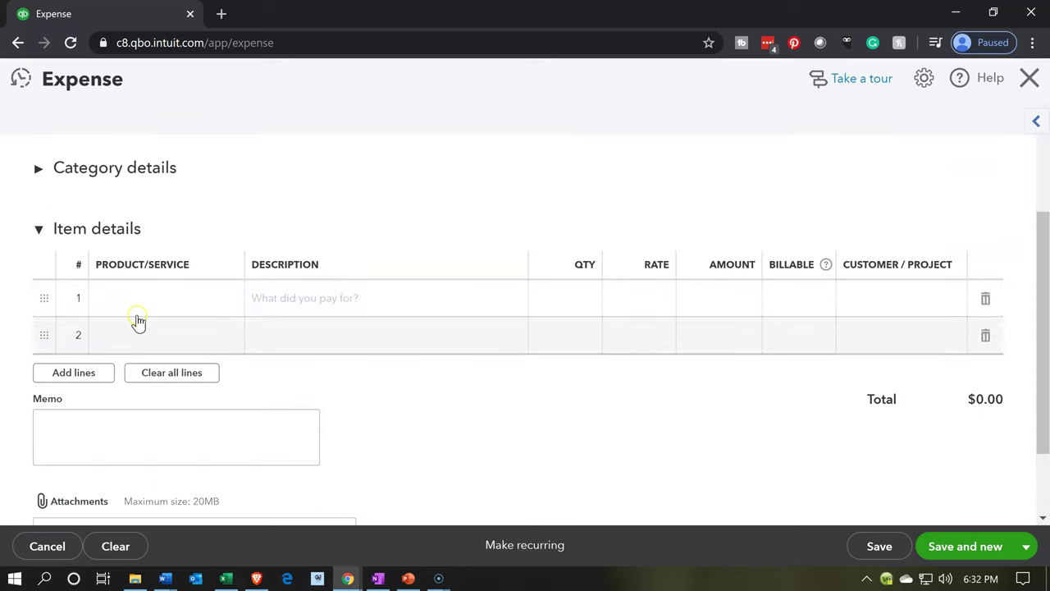
left_click(136, 319)
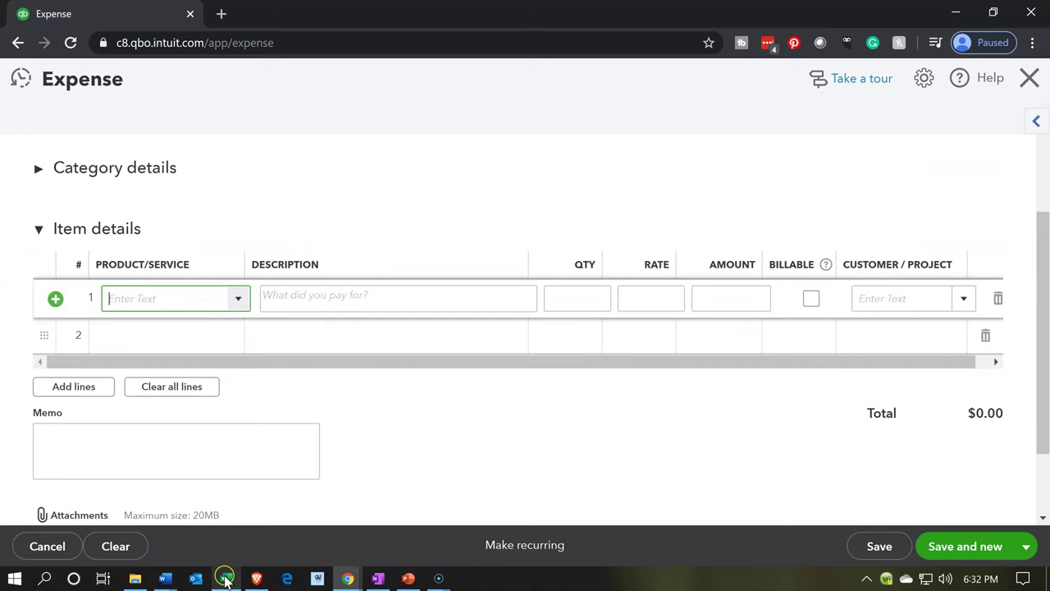
Step: Switch to Excel, check the 1/7 direct materials cost of Job 16, and return to the QuickBooks expense form
left_click(227, 579)
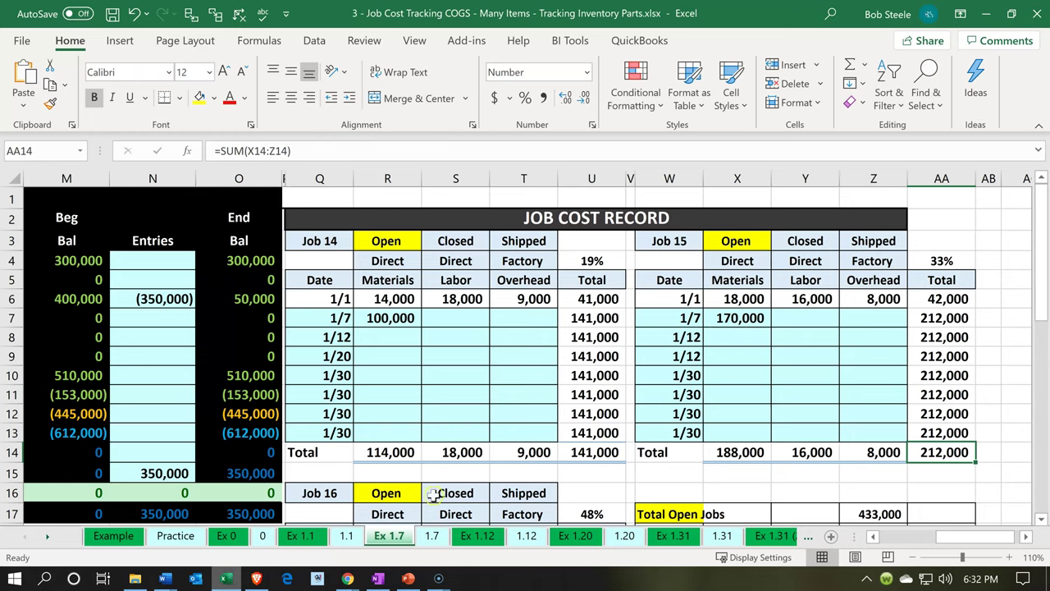
left_click(735, 330)
scroll(734, 329, "down", 4)
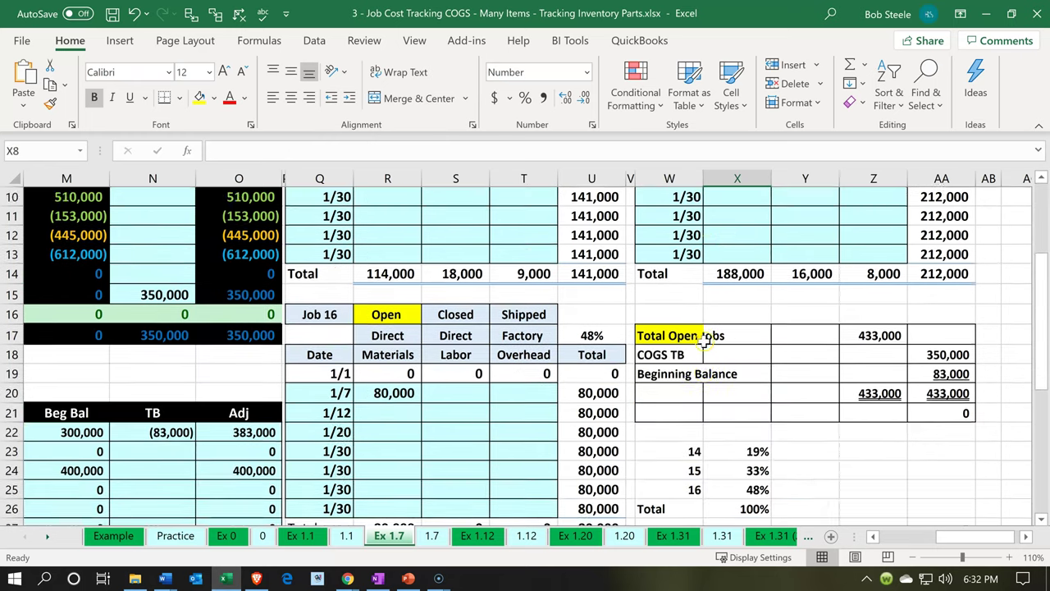
left_click(402, 336)
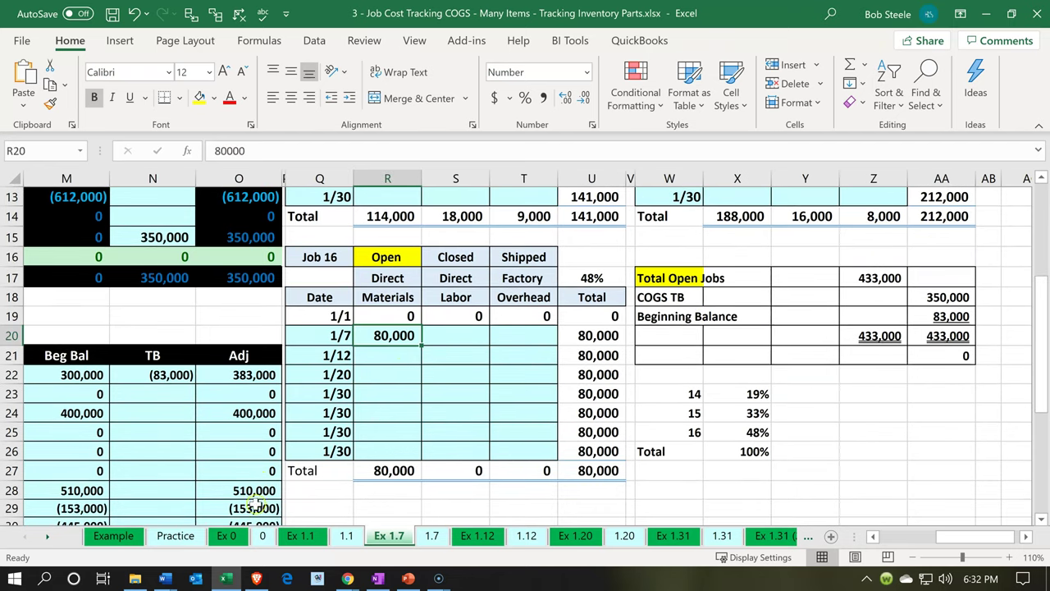
left_click(234, 579)
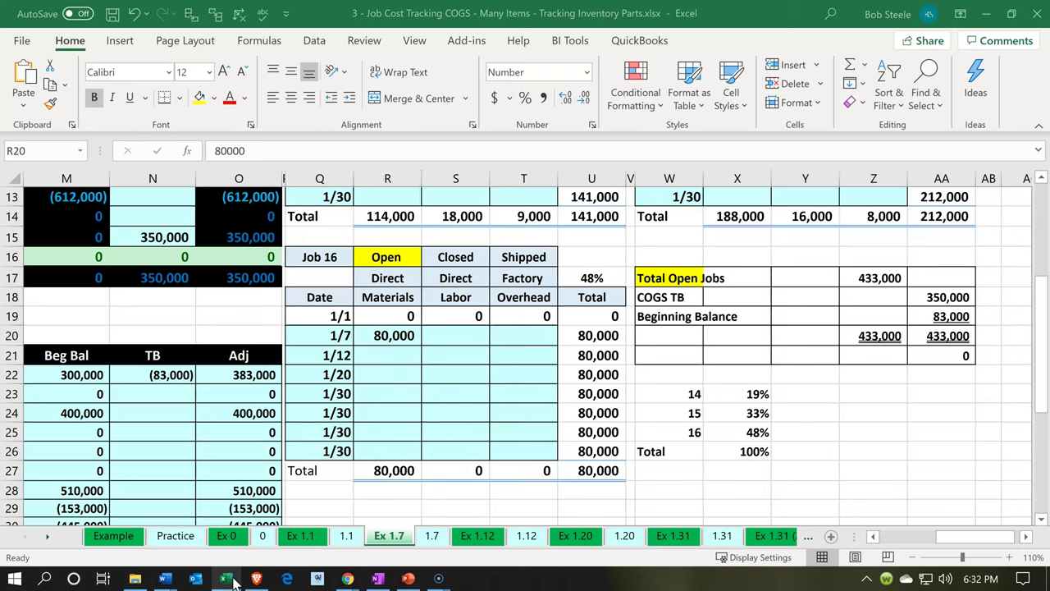
left_click(234, 579)
left_click(234, 580)
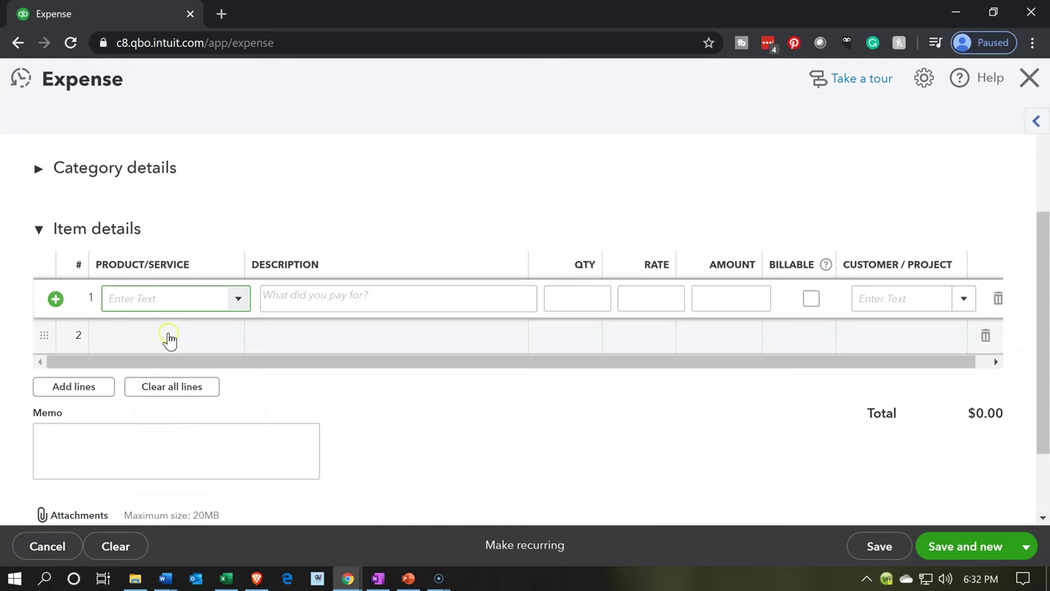
Step: Add Cement render as the first item line with a rate of 12,000
left_click(156, 467)
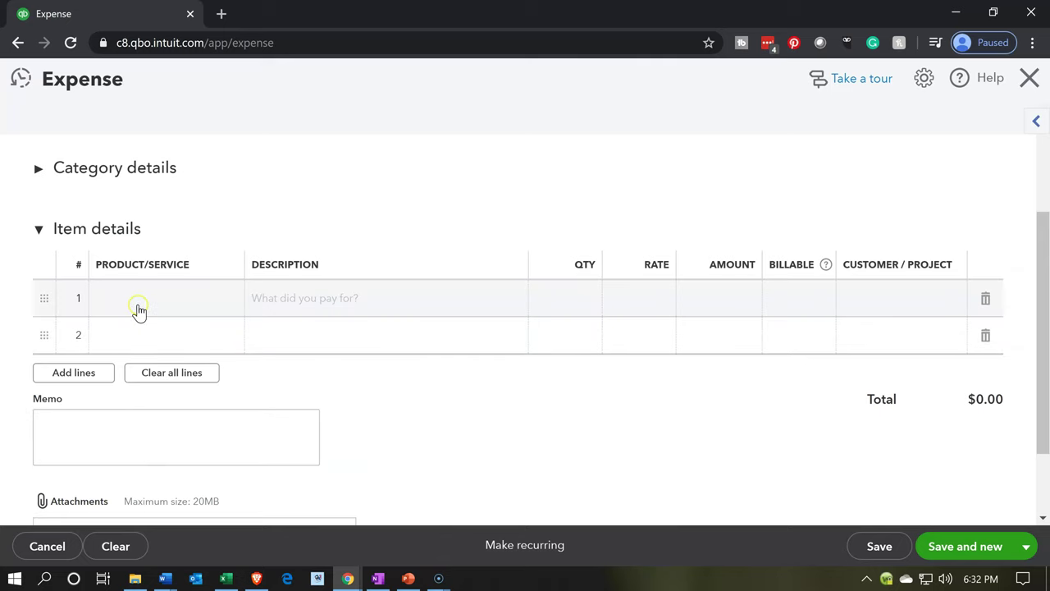
left_click(139, 305)
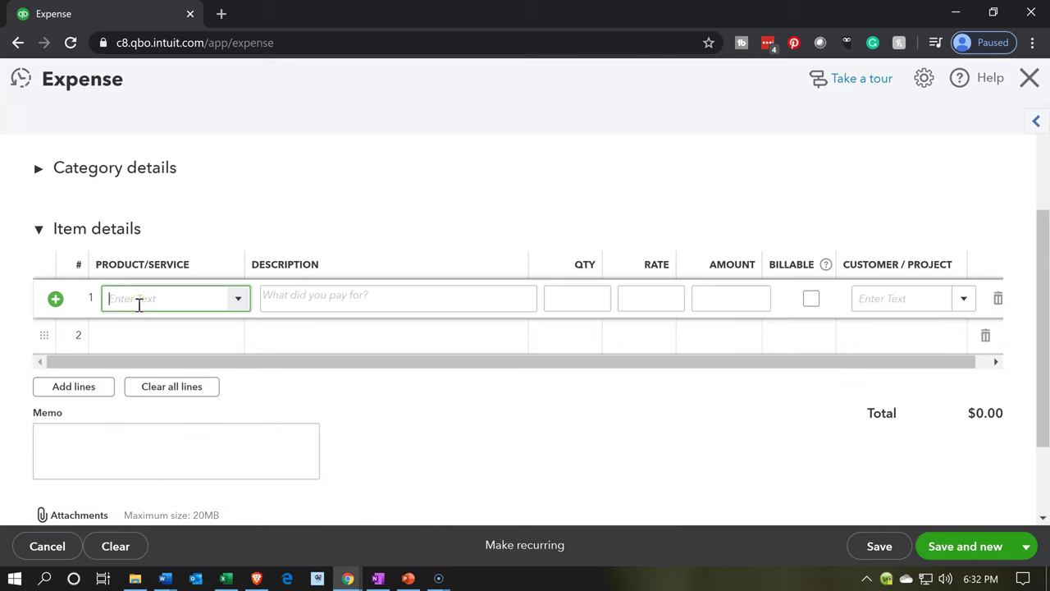
type("Cement render")
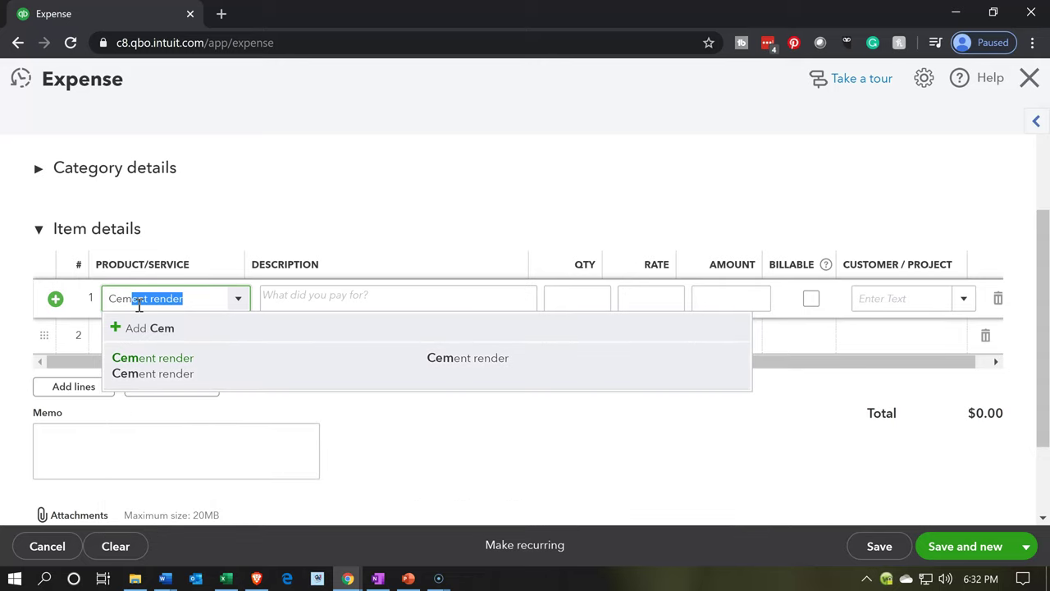
key("Tab")
key("Tab")
key("Tab")
type("12,000")
key("Tab")
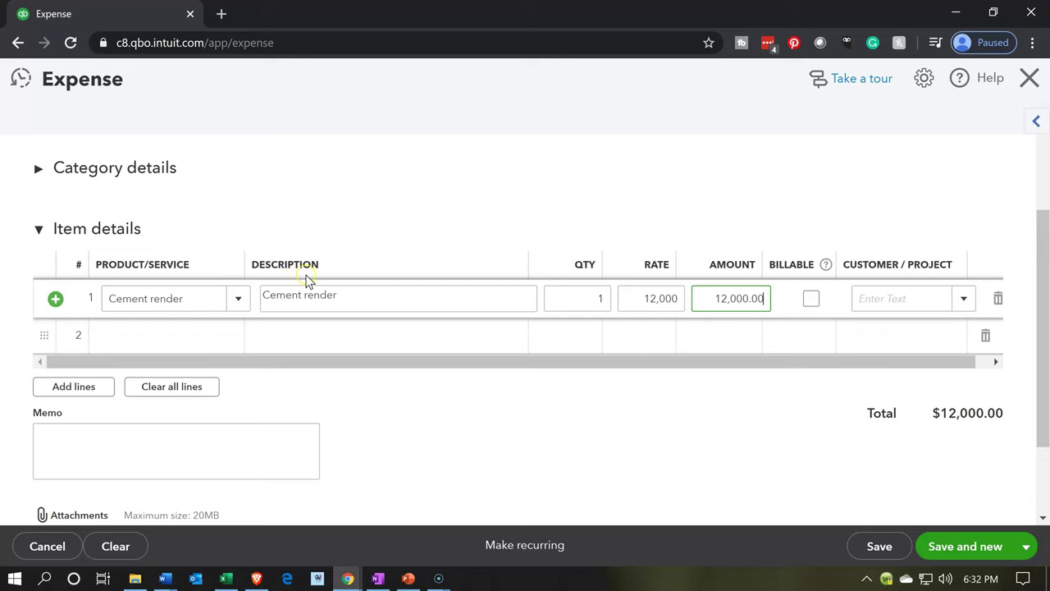
Step: Mark the Cement render line as billable and assign it to project 16 of Customer 1
left_click(811, 300)
left_click(811, 301)
key("Tab")
left_click(812, 301)
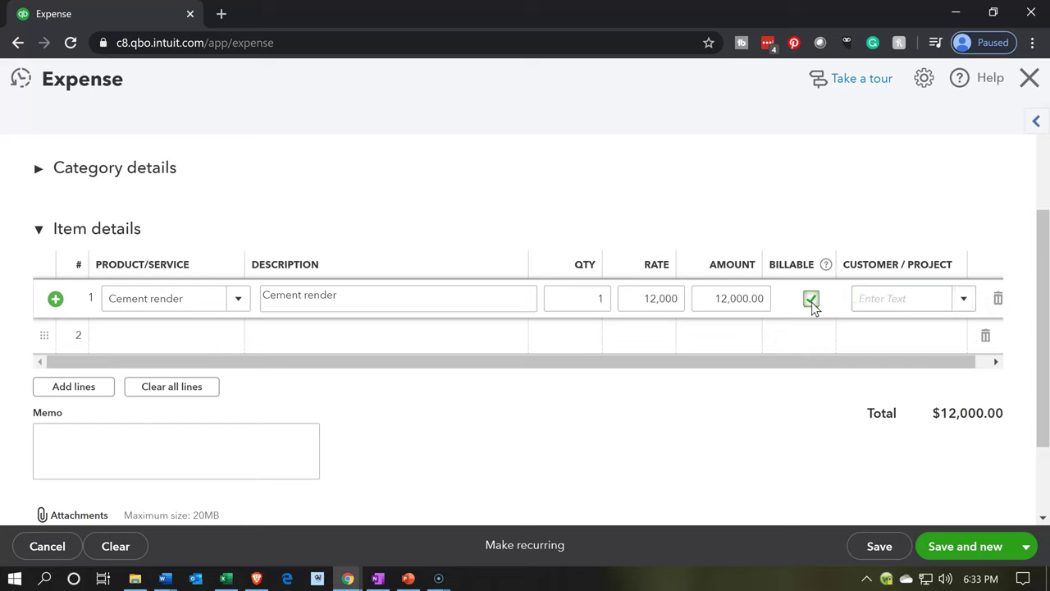
type("16")
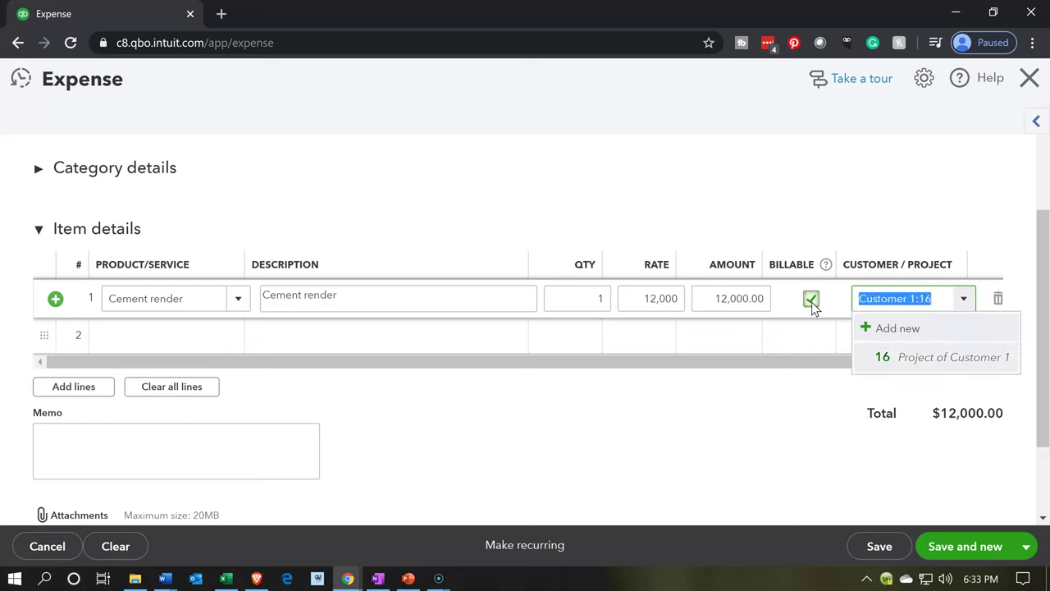
key("Tab")
key("Tab")
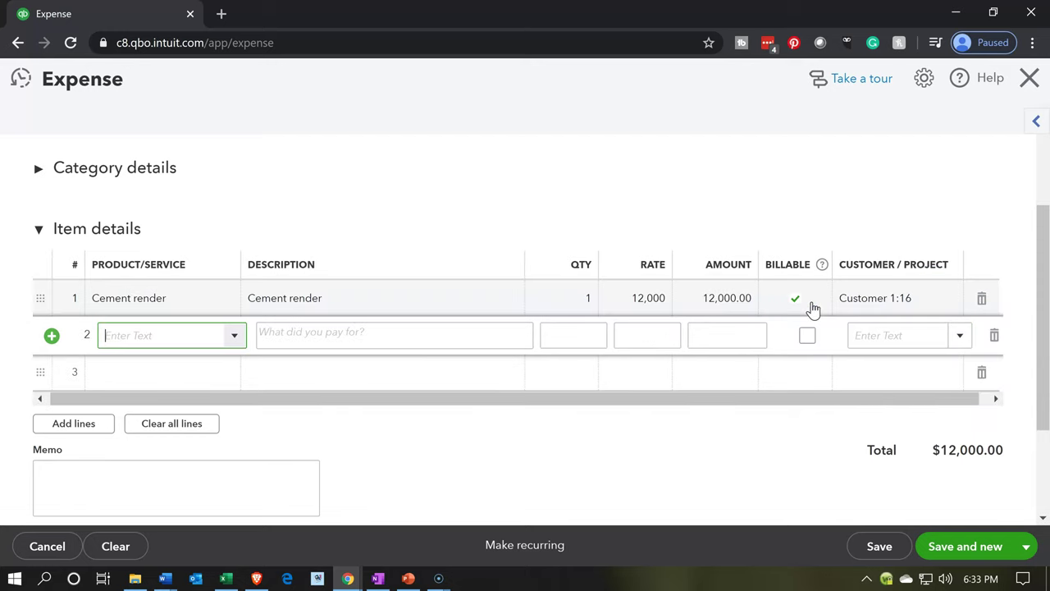
Step: Add Ceramic tile, quarry tile, pavers, mosaic as the second item line with a rate of 21,000
type("Cerami")
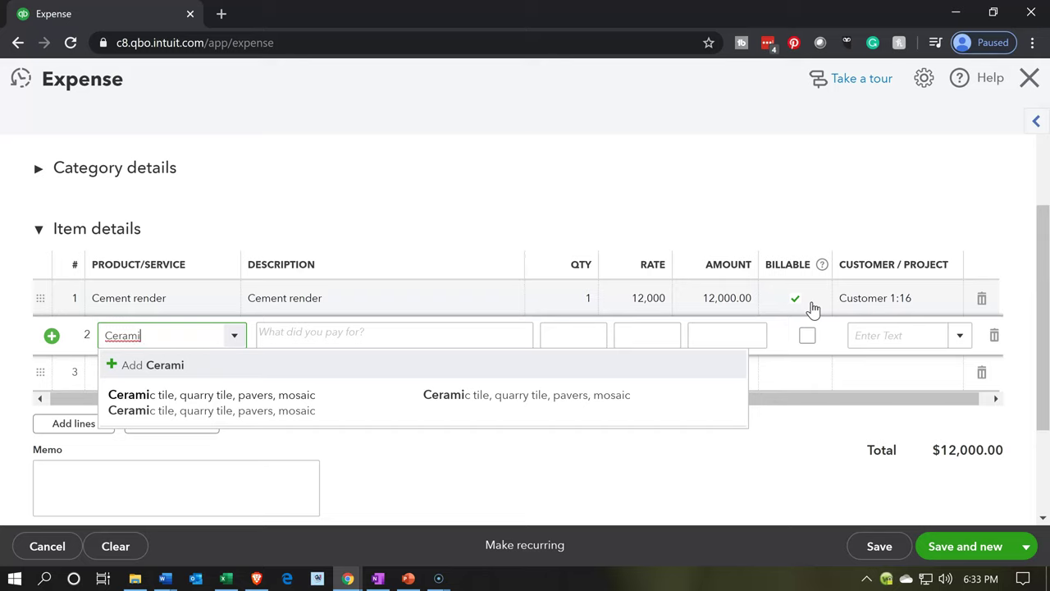
key("Down")
key("Tab")
key("Tab")
key("Tab")
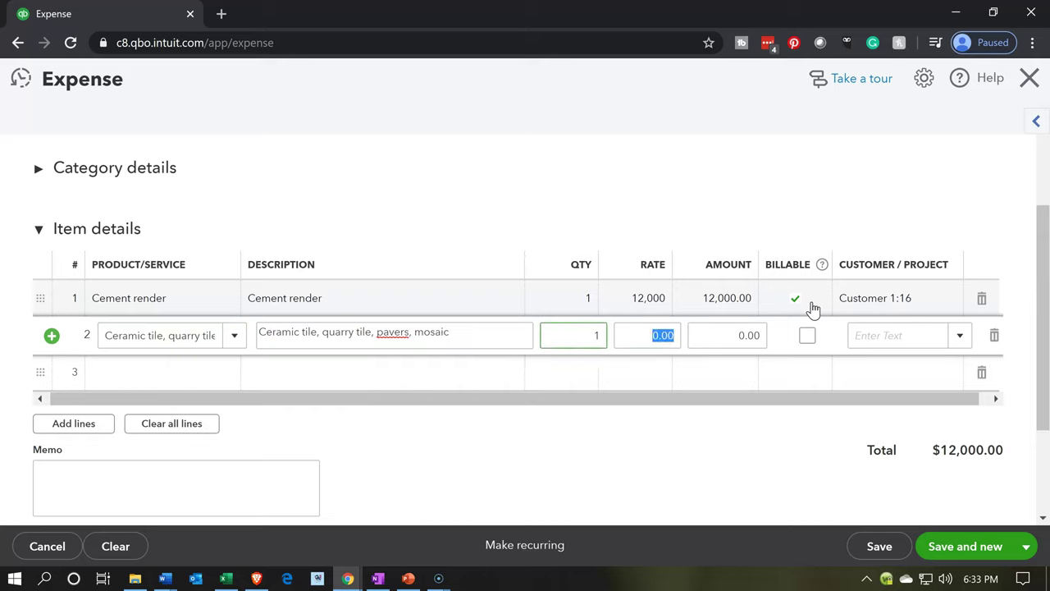
type("21000")
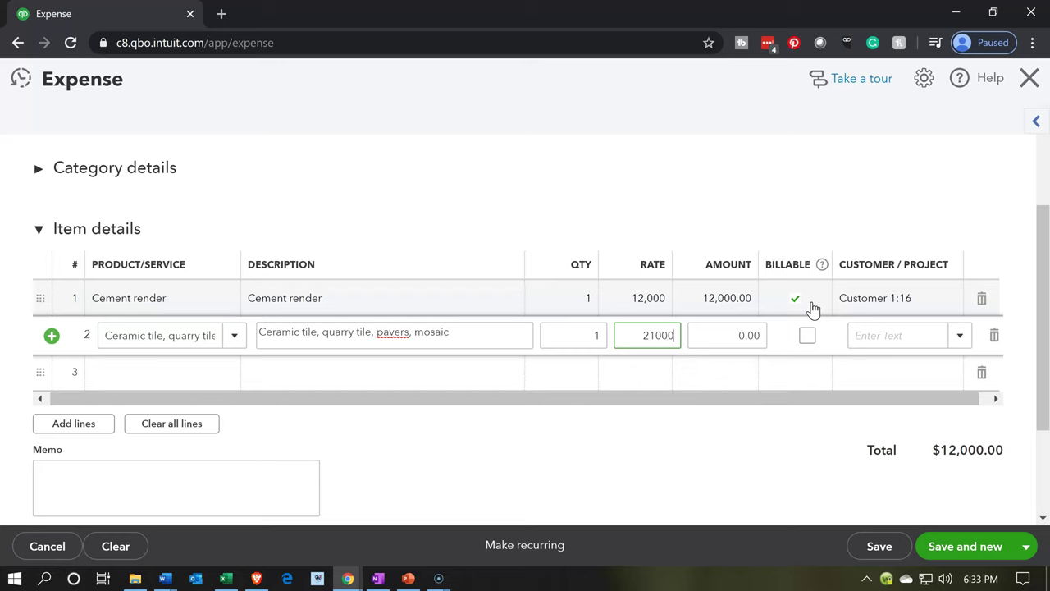
key("Tab")
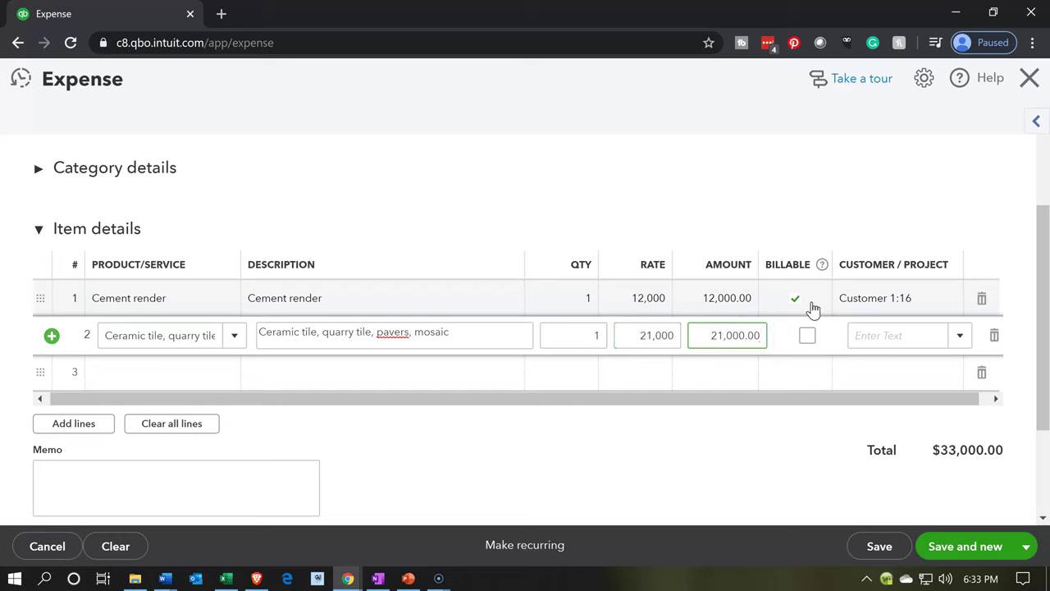
Step: Make the Ceramic tile line billable to project 16 of Customer 1
left_click(804, 338)
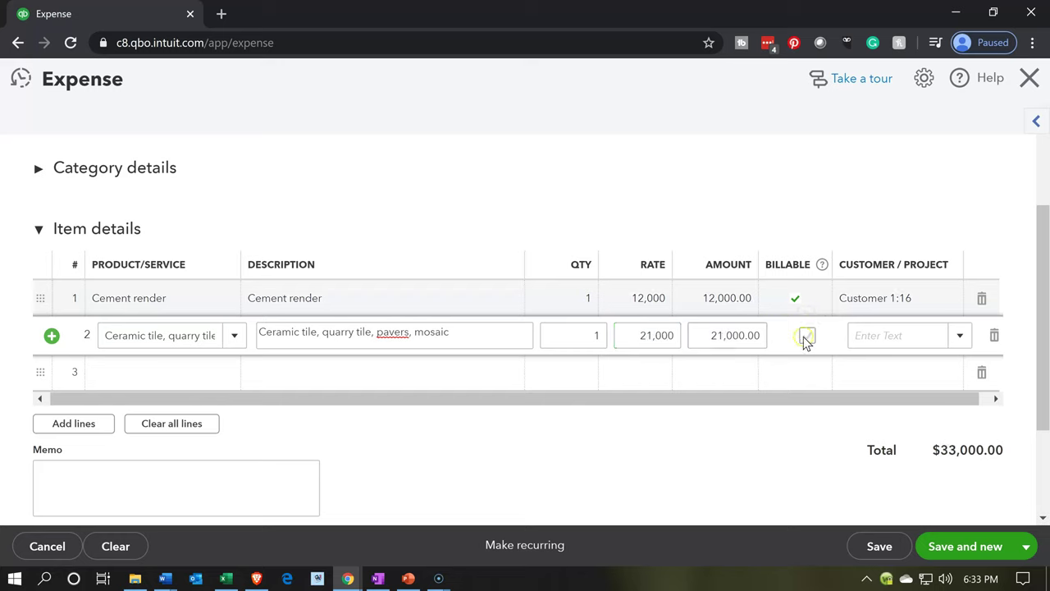
key("Tab")
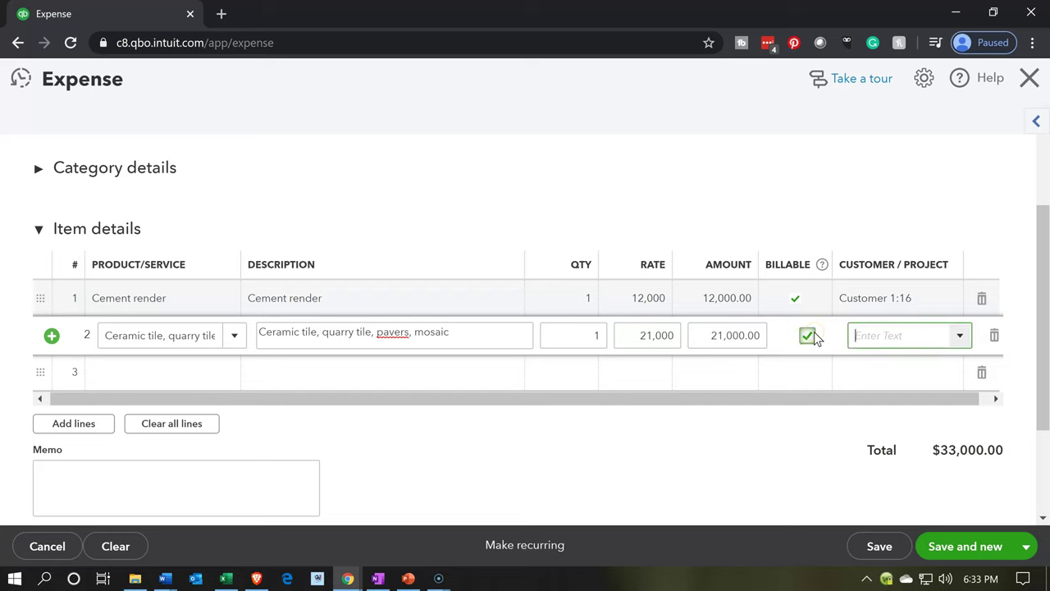
type("16")
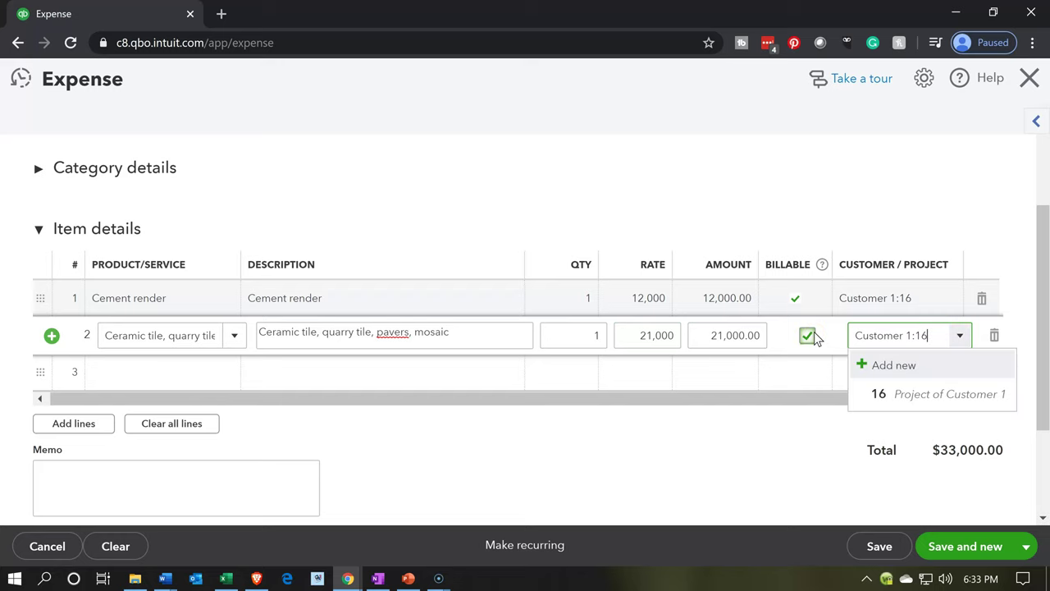
key("Down")
key("Tab")
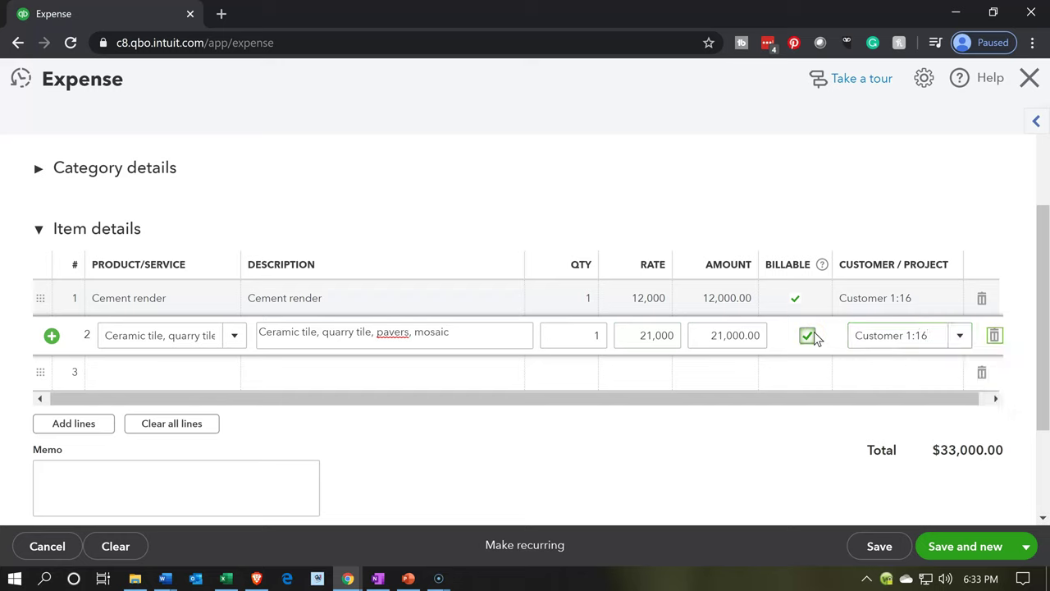
key("Tab")
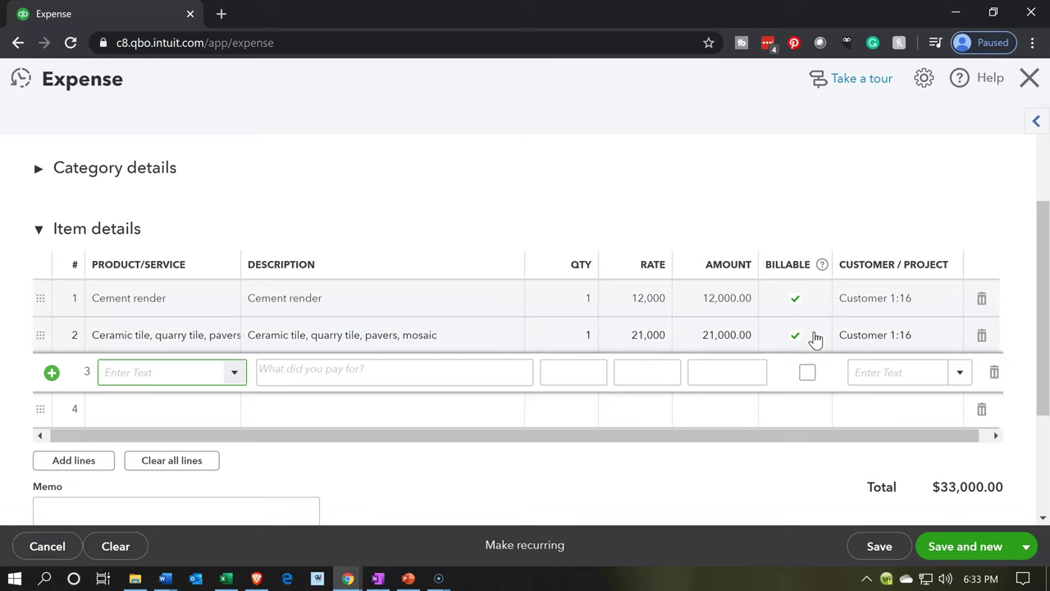
Step: Add Flooring – wide plank, terrazzo, carpet as the third item line at a rate of 9,000, billable to Customer 1:16
type("flooring")
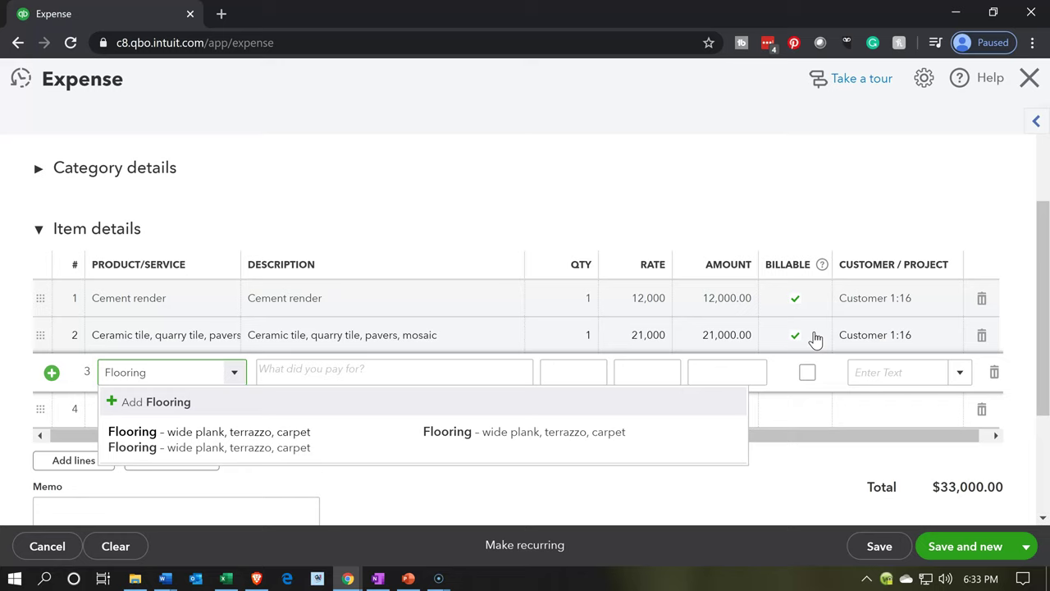
key("Tab")
key("Tab")
key("Tab")
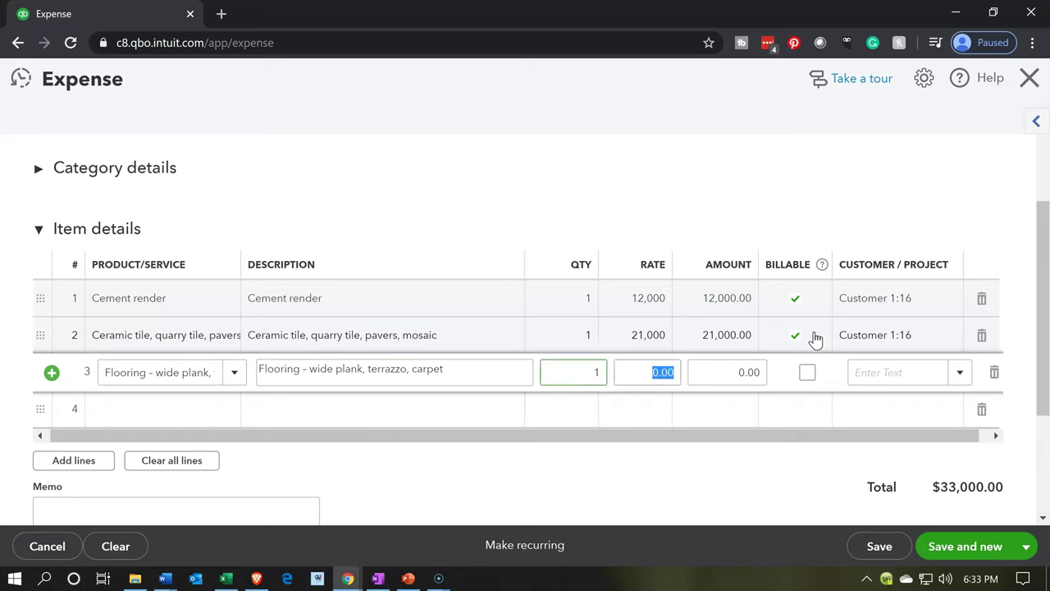
type("9000")
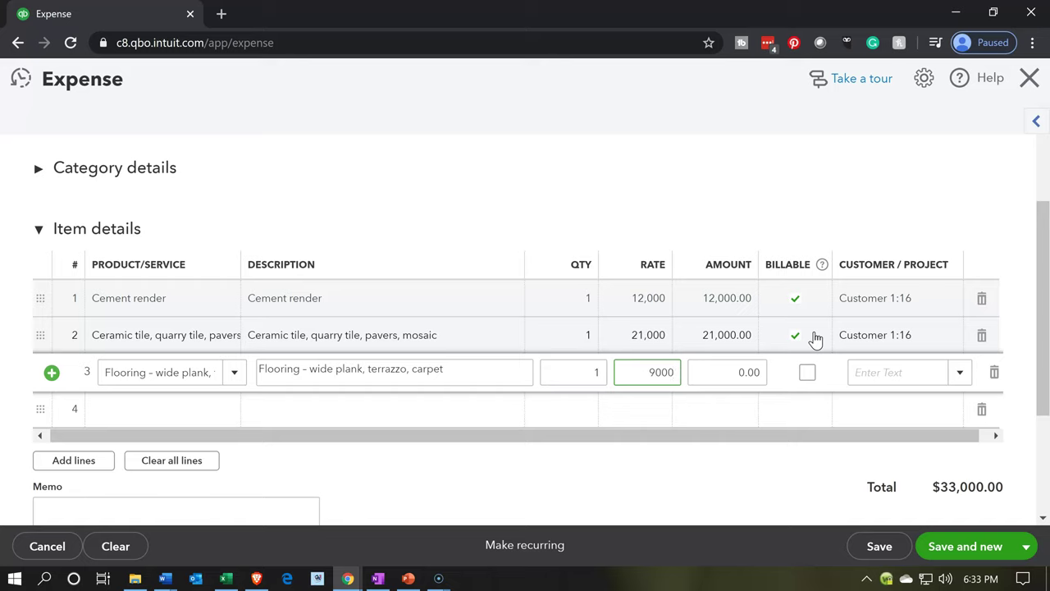
key("Tab")
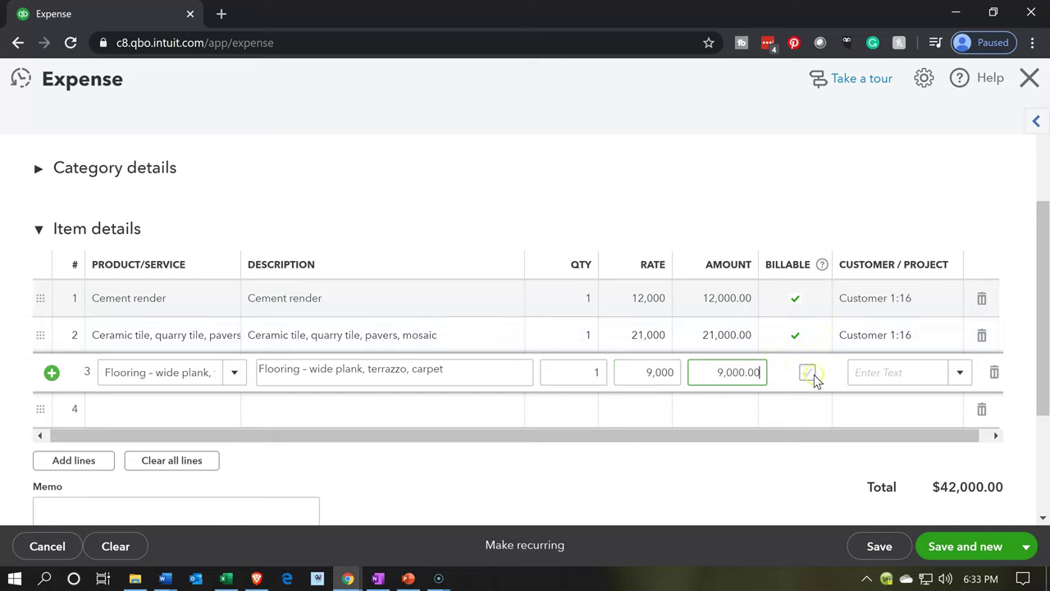
left_click(808, 374)
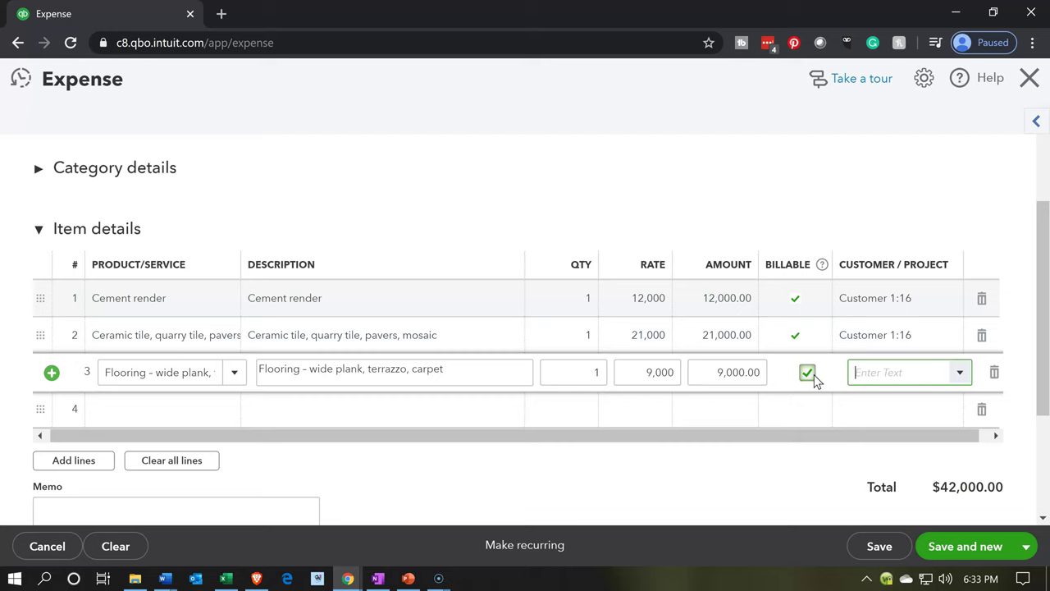
Step: Add Paint, wood stain, faux finishing as the fourth item line with a rate of 10,000
left_click(139, 411)
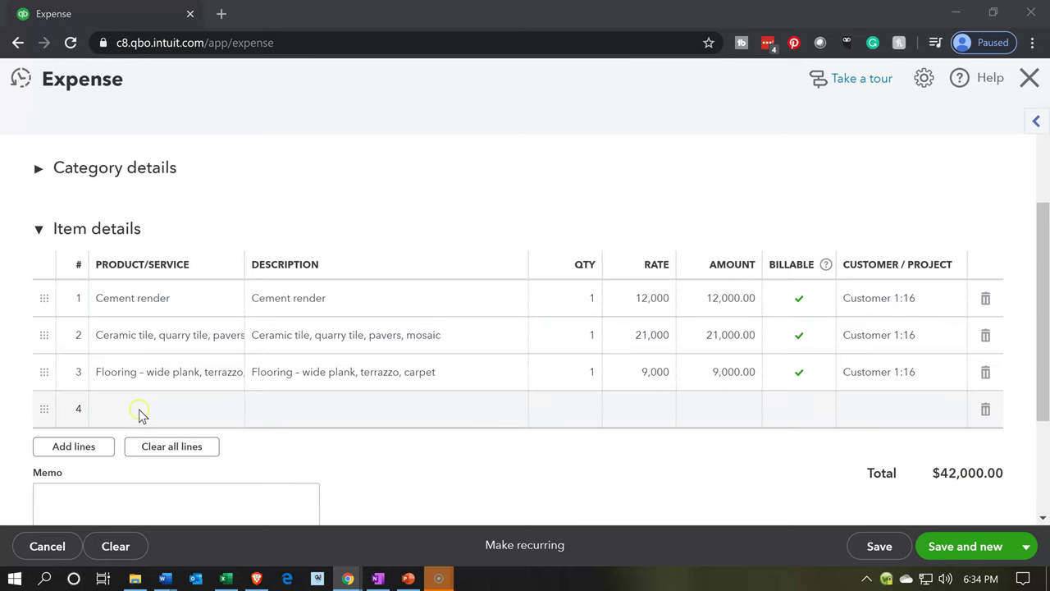
type("Pain")
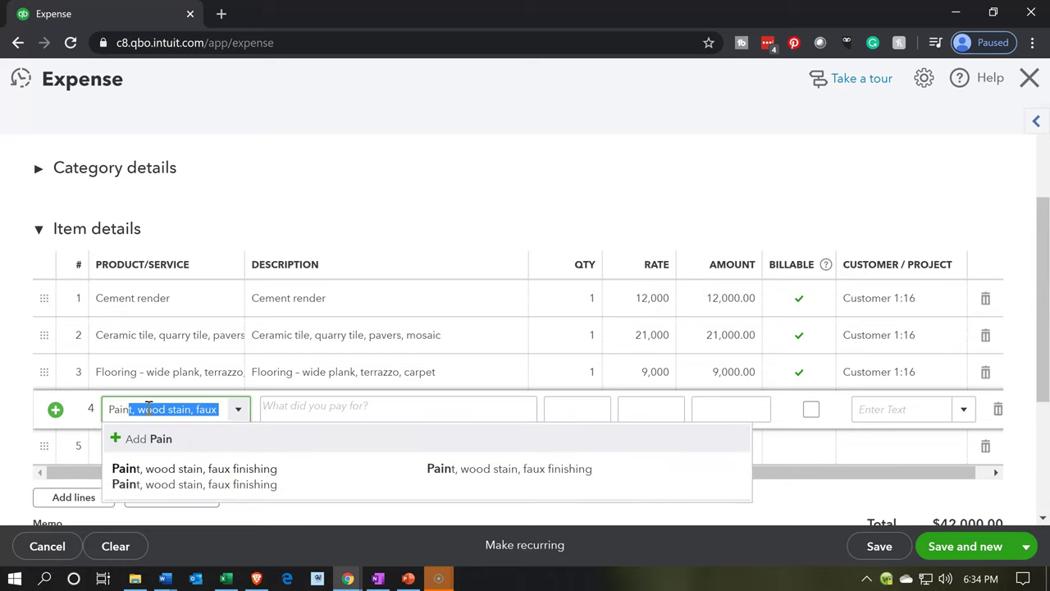
key("Tab")
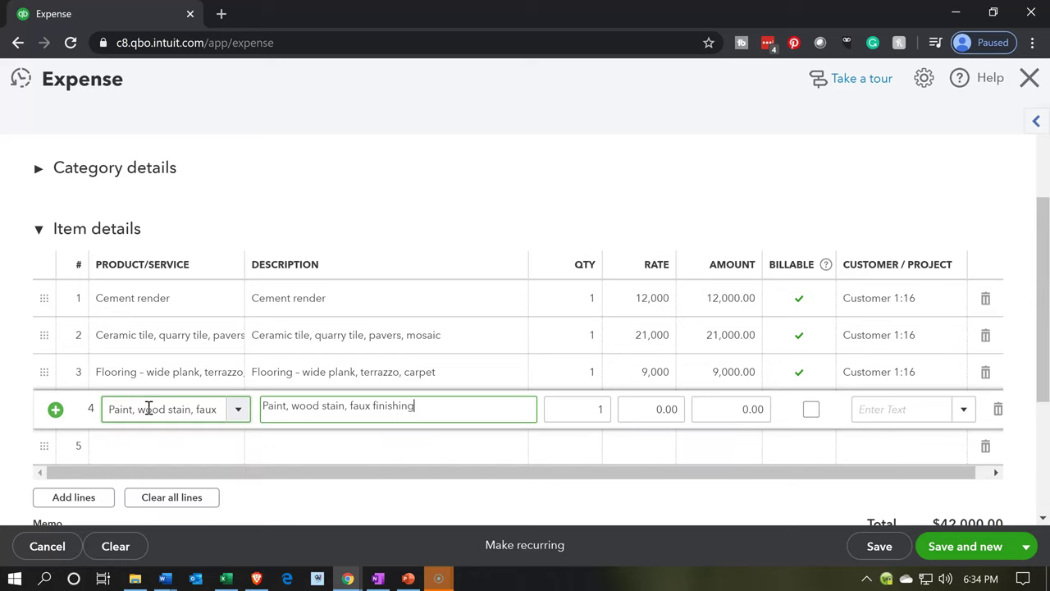
key("Tab")
key("Tab")
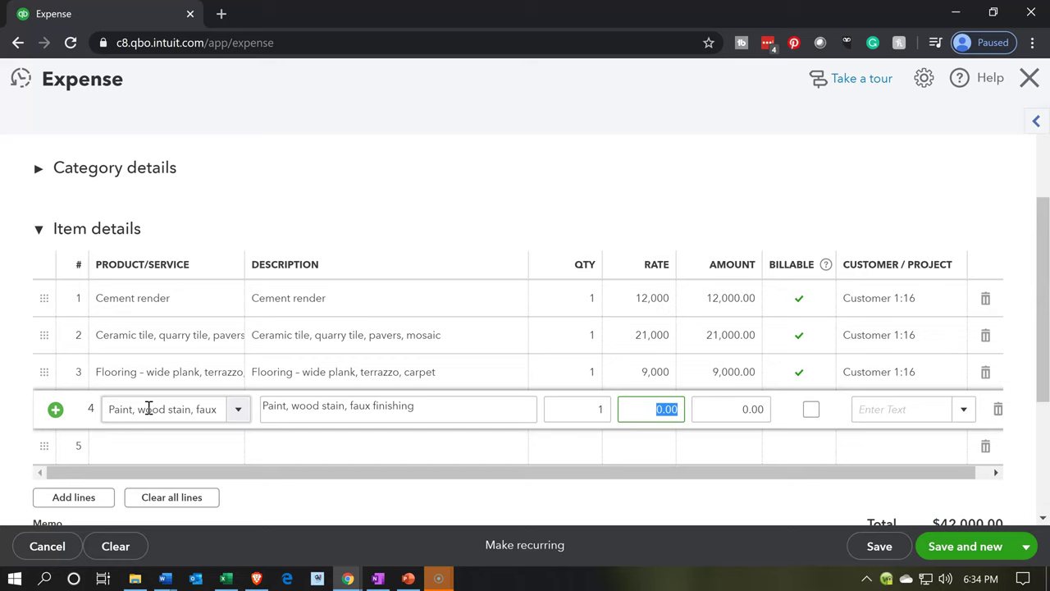
type("10,000")
key("Tab")
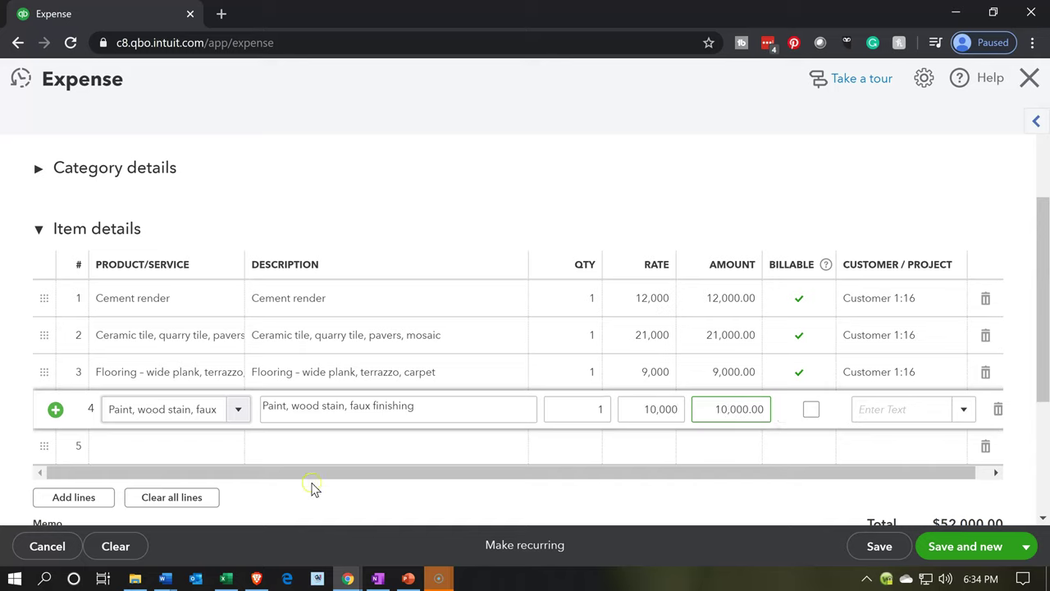
Step: Mark the Paint, wood stain, faux finishing line as billable and assign it to Customer 1:16
left_click(810, 410)
type("16")
key("Down")
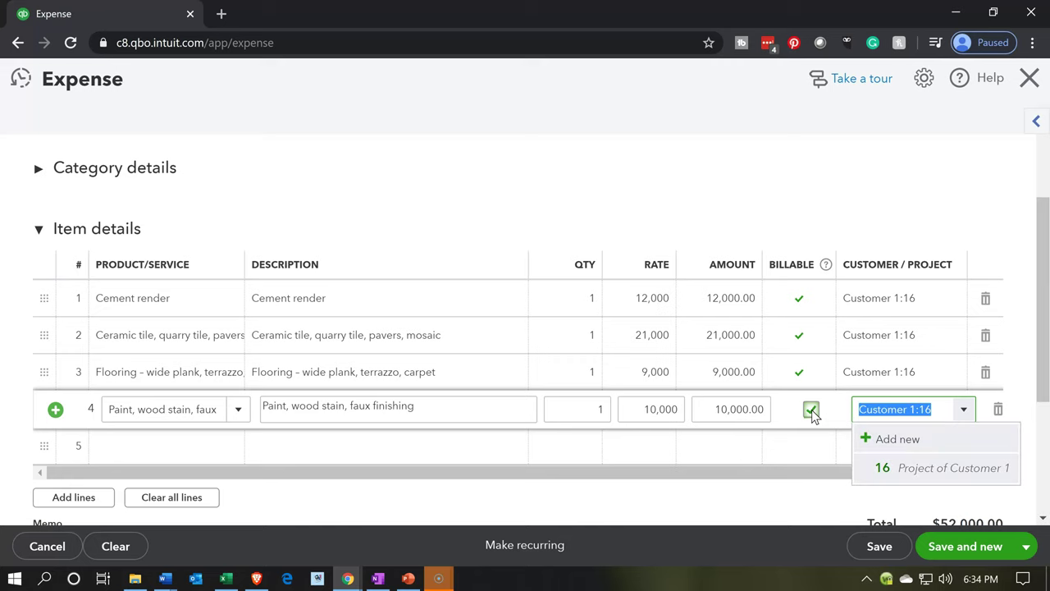
key("Return")
key("Tab")
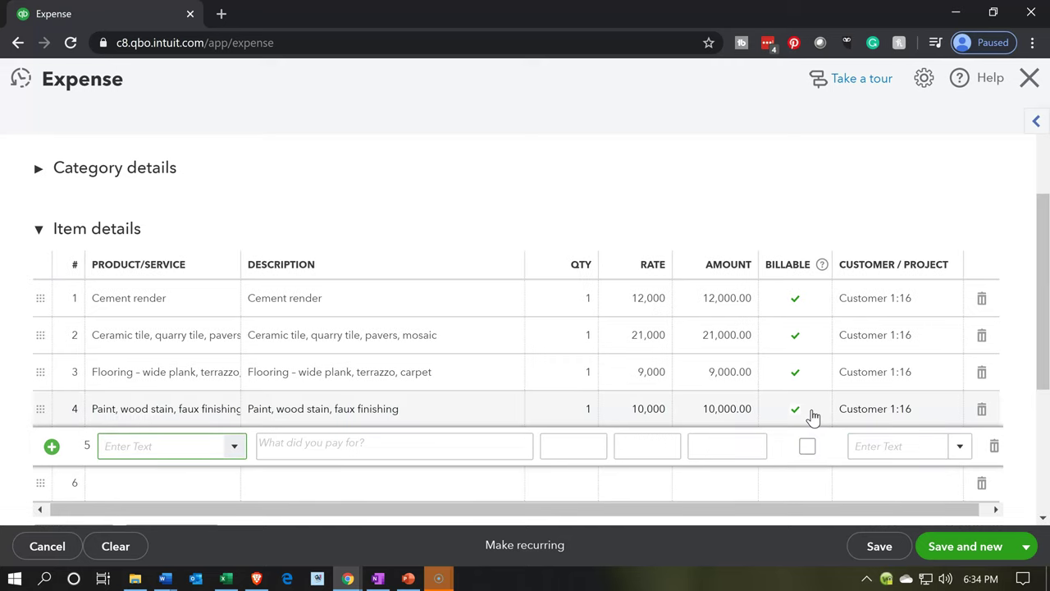
Step: Add Marble as the fifth item line with a rate of 21,000
type("Marble")
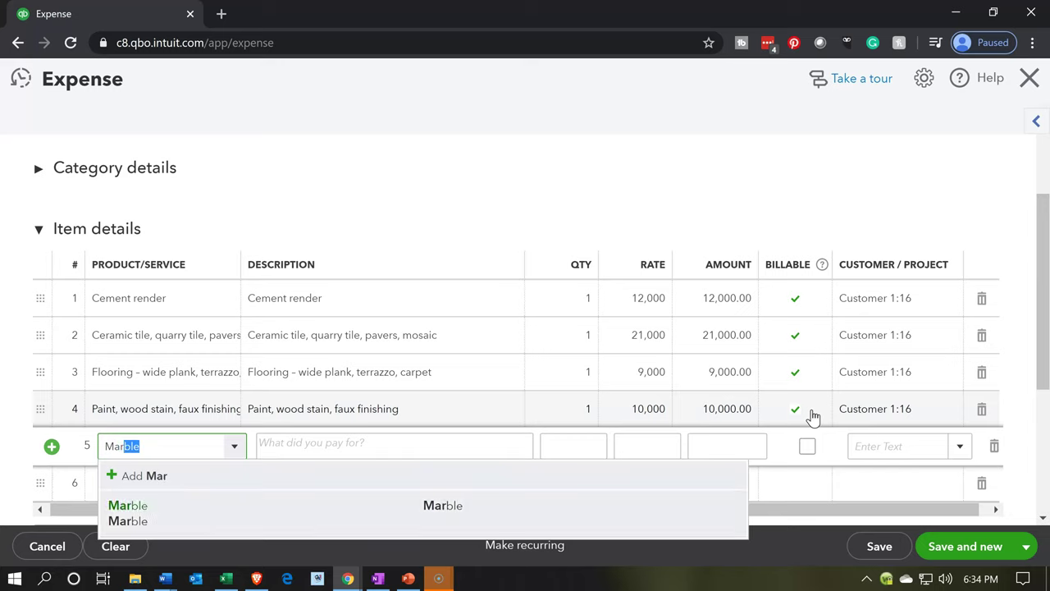
key("Tab")
key("Tab")
key("Tab")
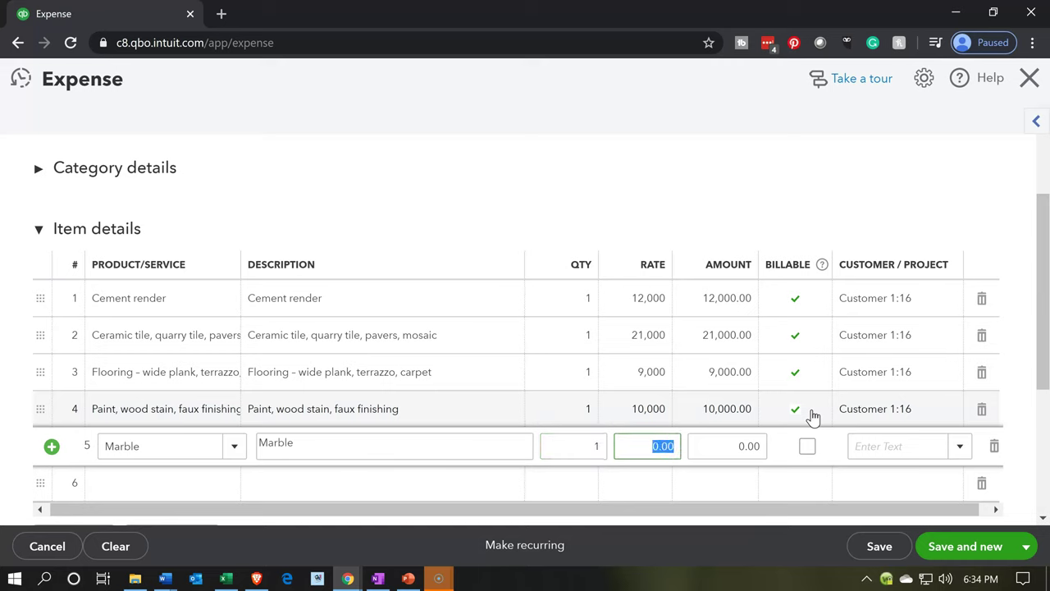
type("21000")
key("Tab")
Step: Mark the Marble line as billable and assign it to Customer 1:16
left_click(807, 447)
key("Tab")
type("16")
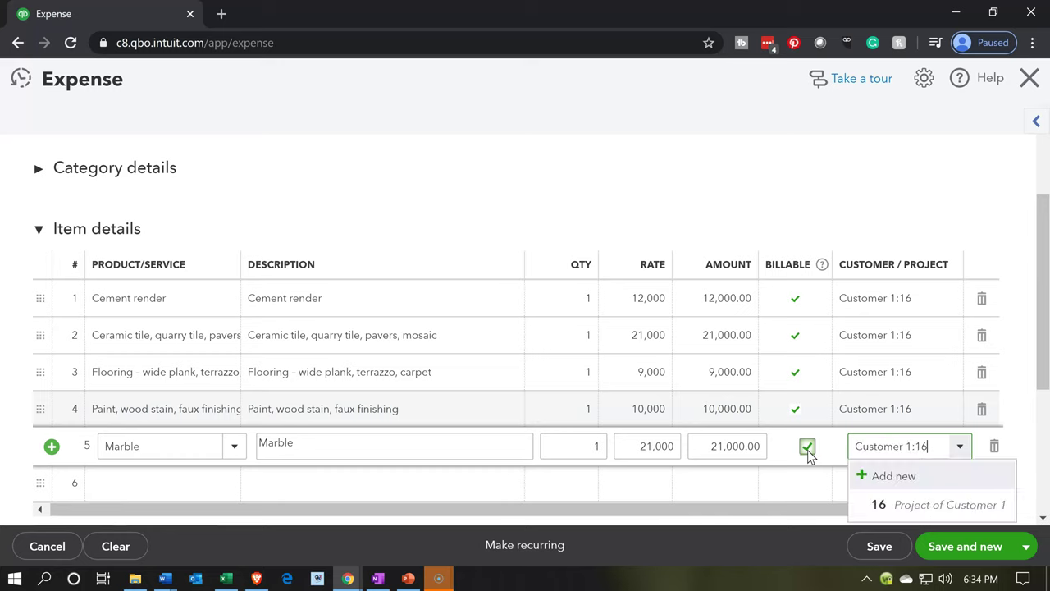
key("Tab")
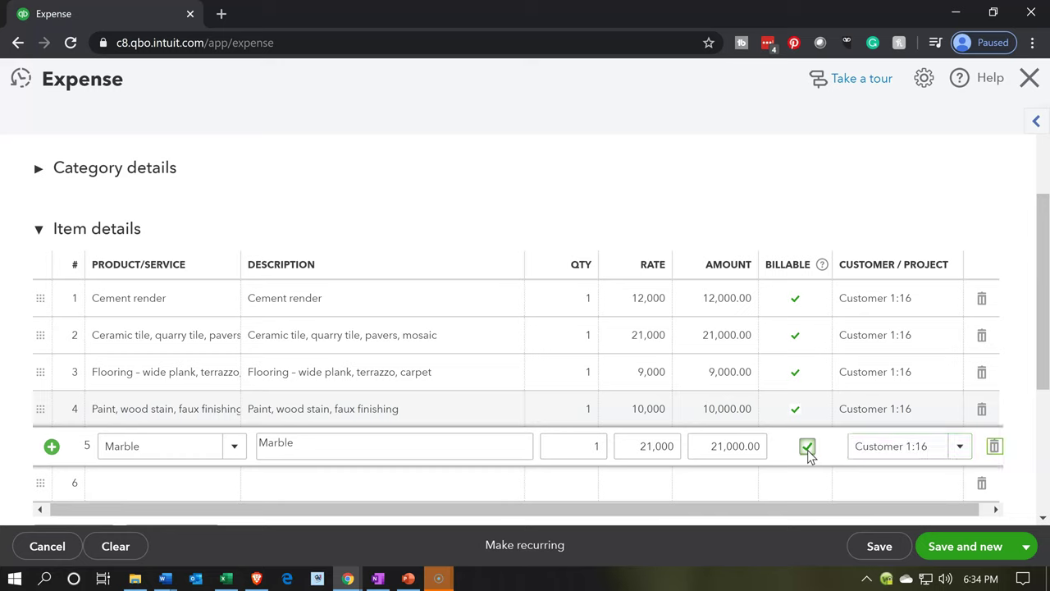
key("Tab")
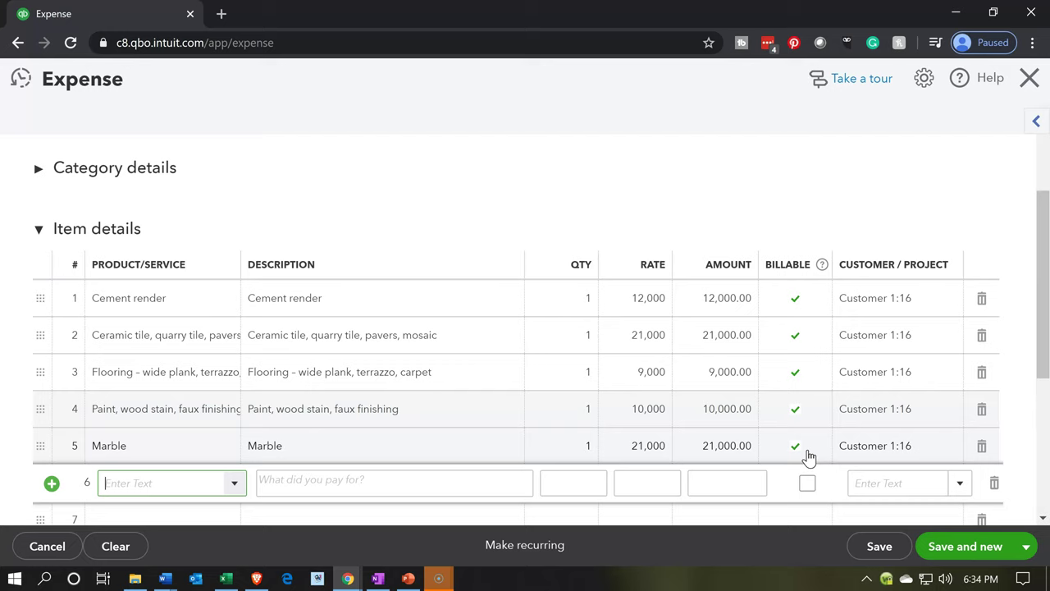
Step: Add Plaster & gypsum board as the sixth item line with a rate of 8,000
type("Plaster & gypsum boar")
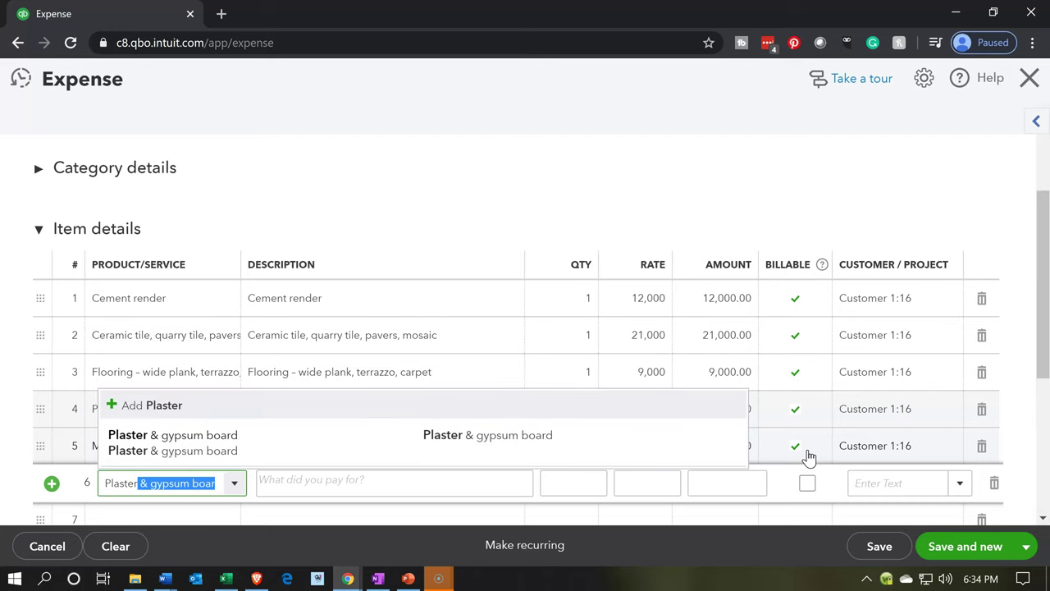
key("Down")
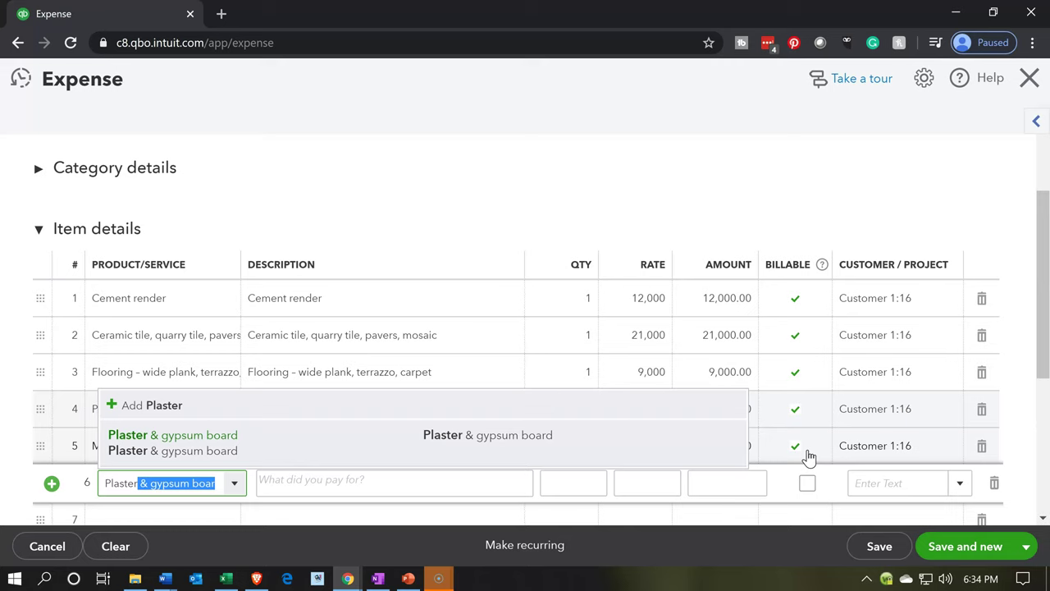
key("Tab")
key("Tab")
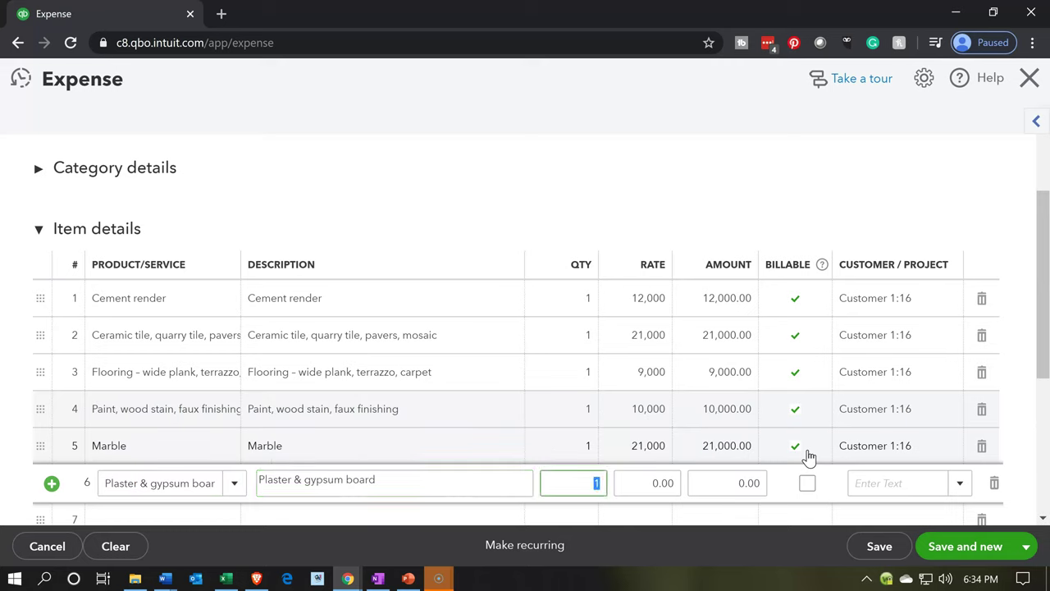
key("Tab")
type("8000")
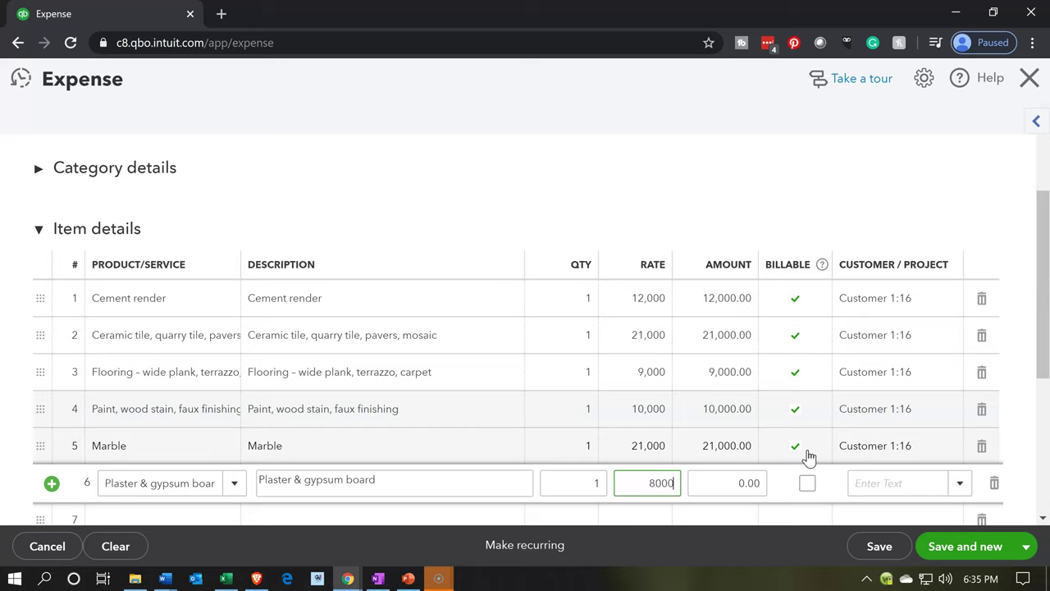
key("Tab")
Step: Mark the Plaster & gypsum board line as billable and assign it to Customer 1:16
left_click(808, 484)
key("Tab")
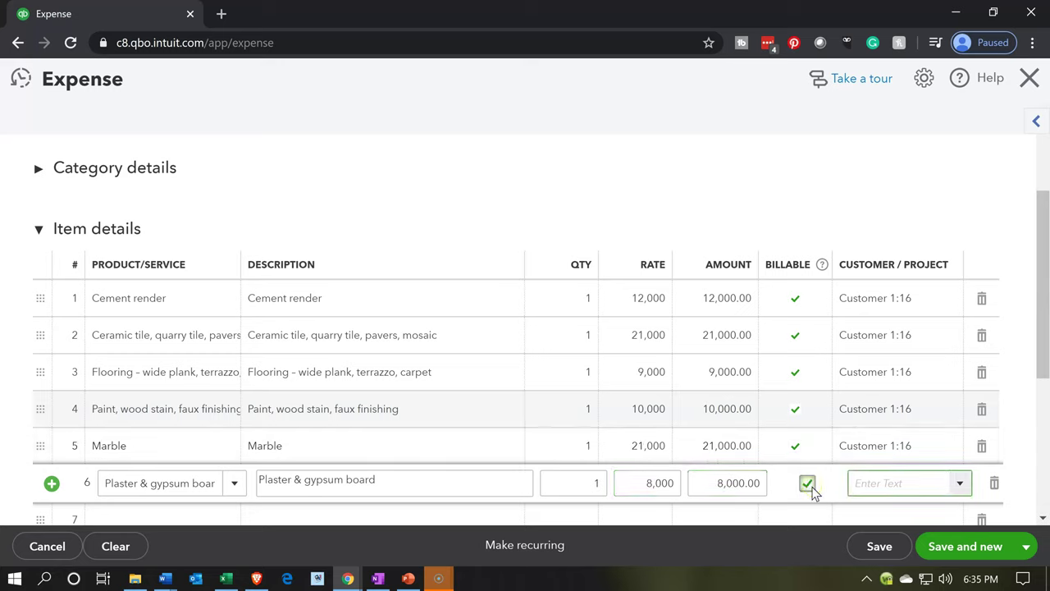
type("cu")
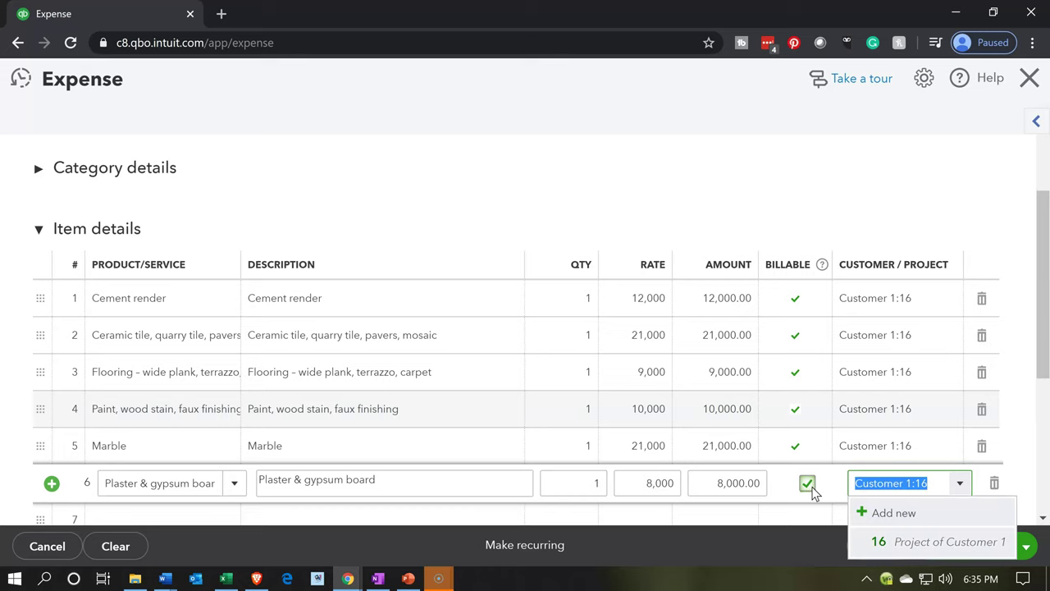
key("Tab")
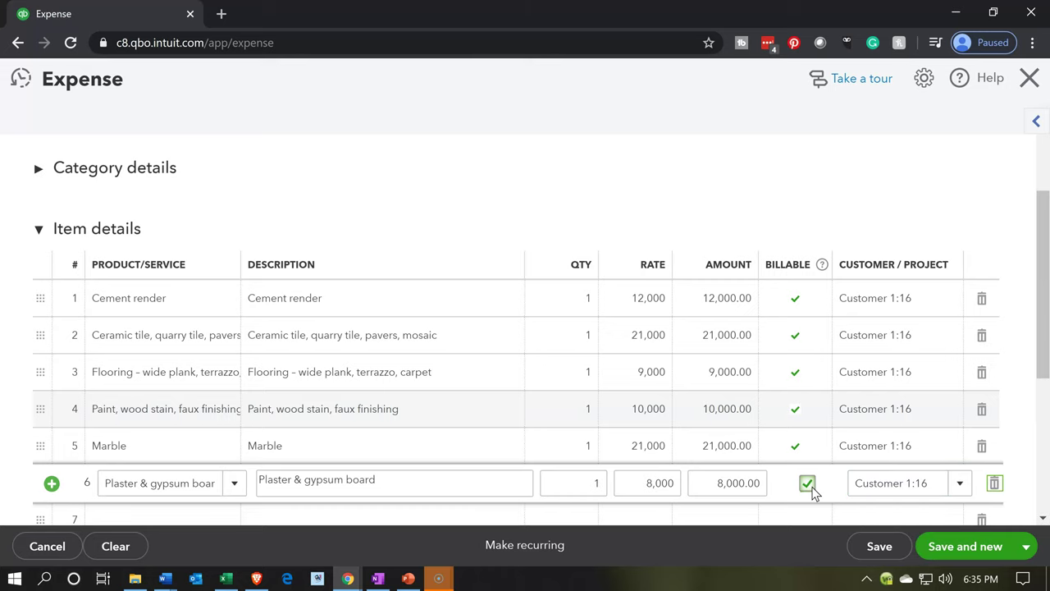
Step: Change the rate of the Plaster & gypsum board line to 7,000
scroll(458, 371, "down", 1)
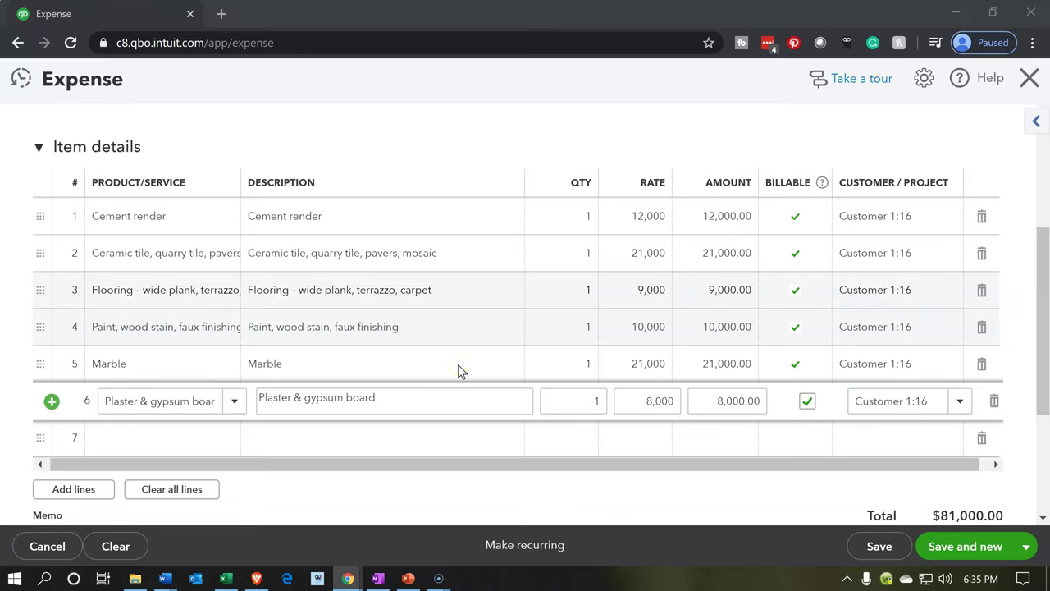
left_click(646, 401)
left_click_drag(648, 400, 687, 401)
type("7,000")
key("Tab")
key("Tab")
key("Tab")
key("Tab")
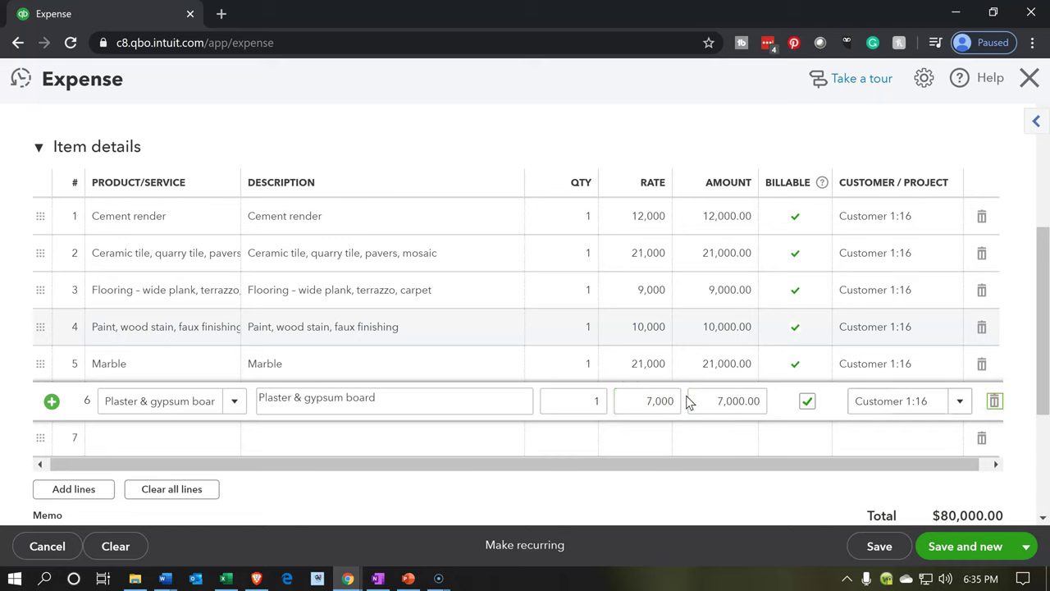
key("Tab")
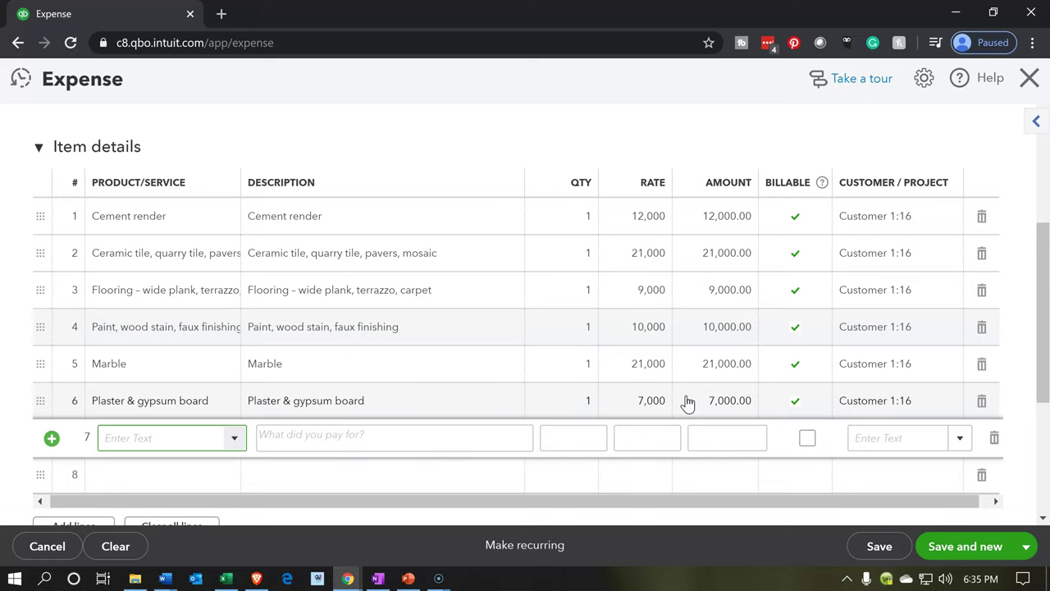
Step: Compare the expense total with Job 16's 1/7 direct materials figure in the Excel worksheet
scroll(688, 402, "down", 1)
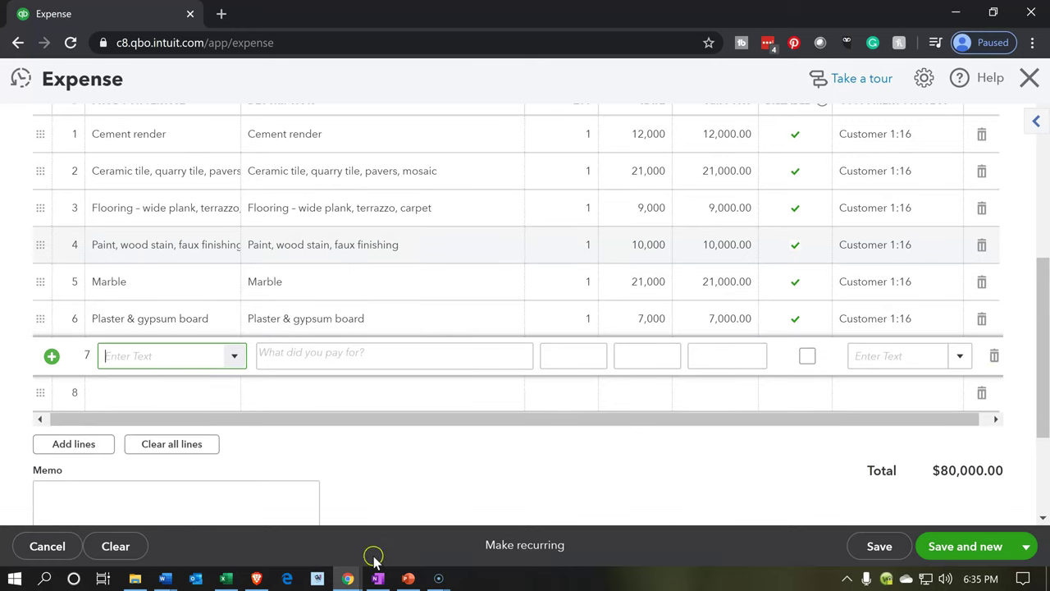
left_click(226, 578)
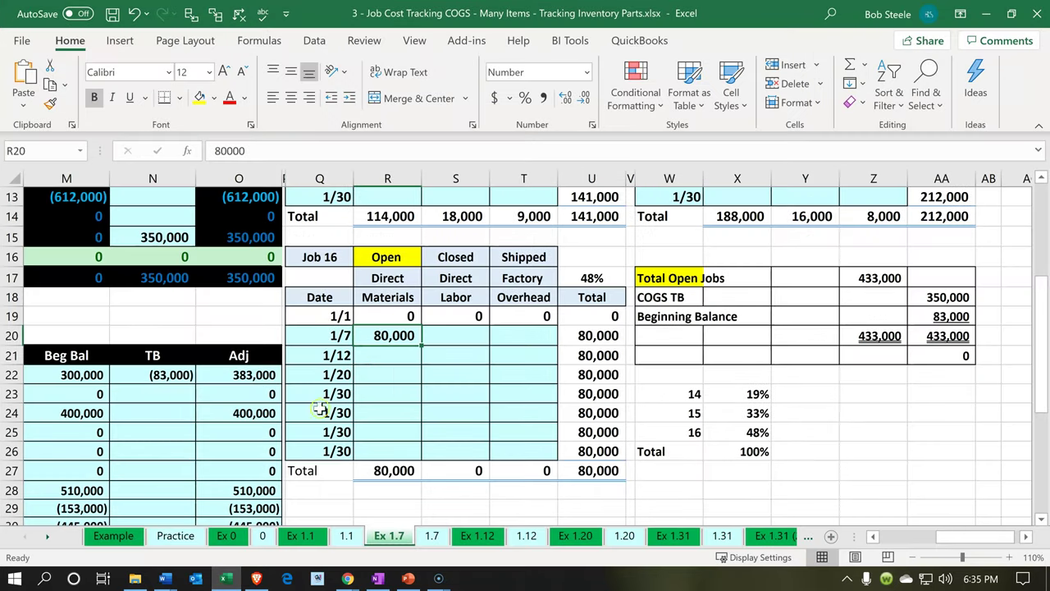
left_click(225, 576)
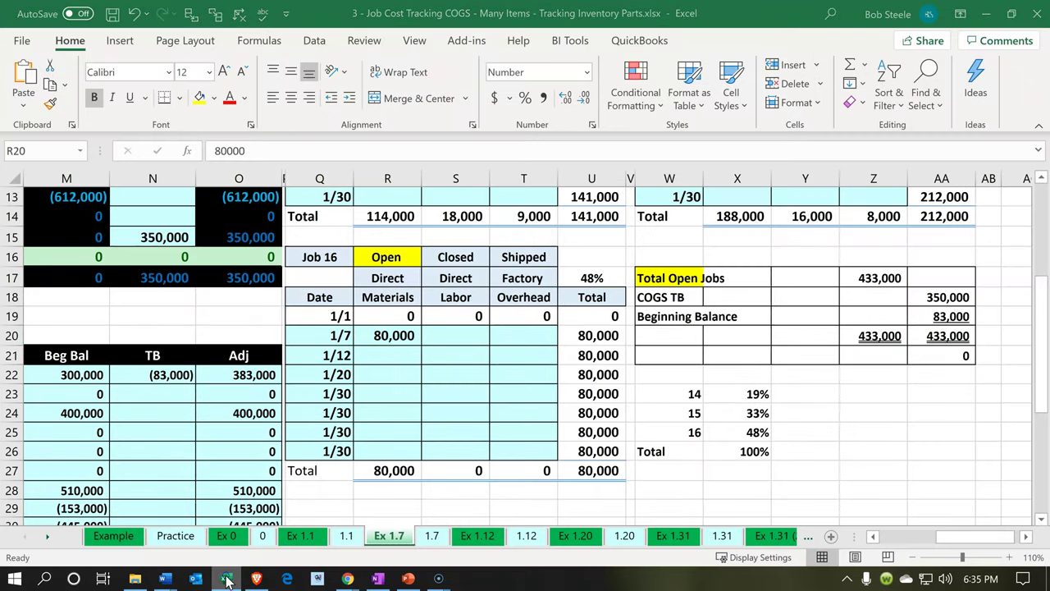
Step: Add a Raw Materials category line with an amount of -80,000 to the expense
scroll(258, 427, "up", 3)
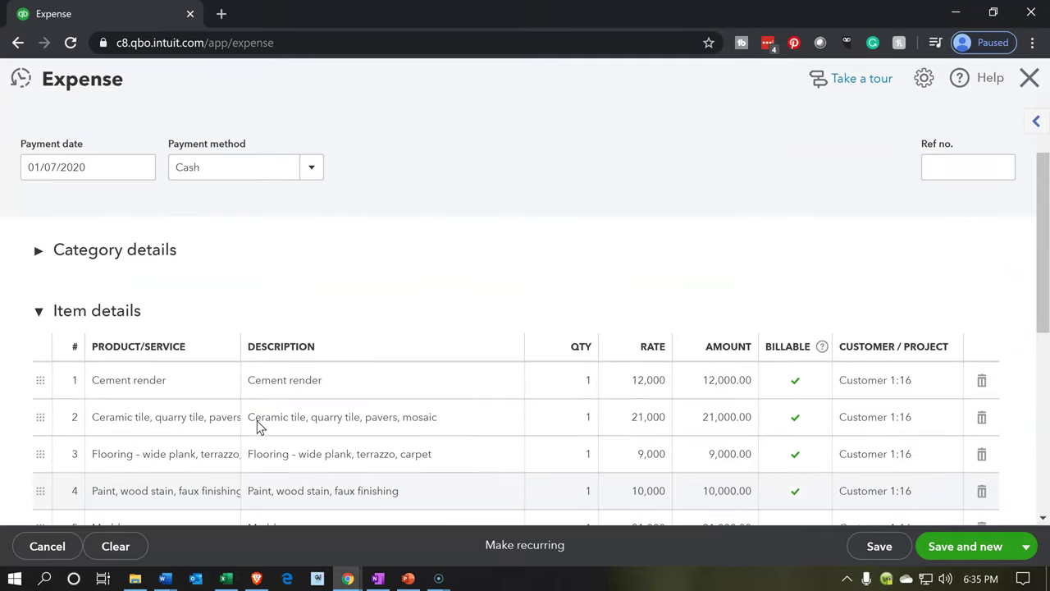
scroll(410, 293, "up", 1)
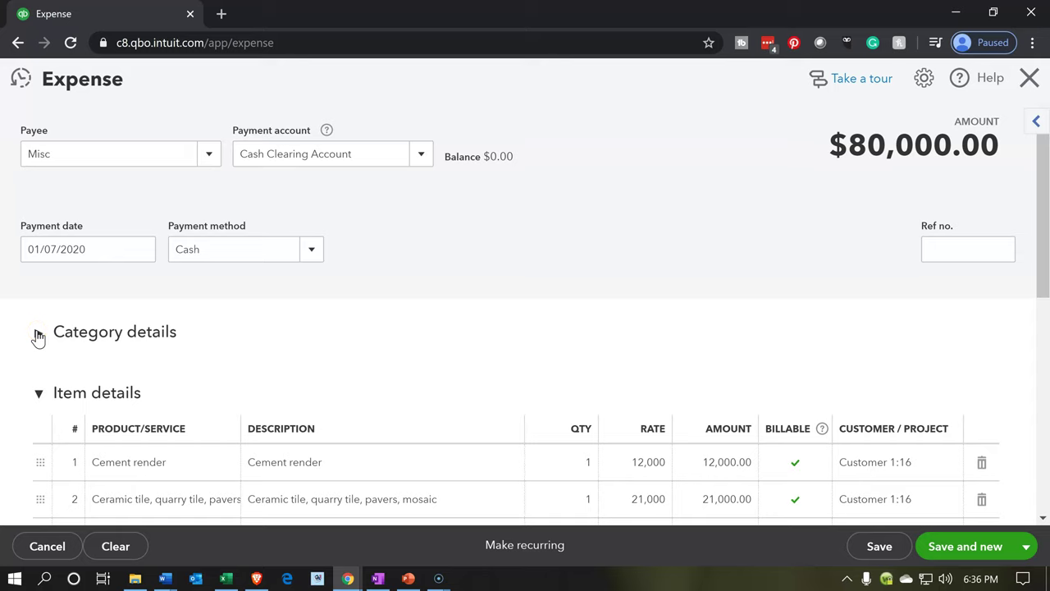
left_click(146, 407)
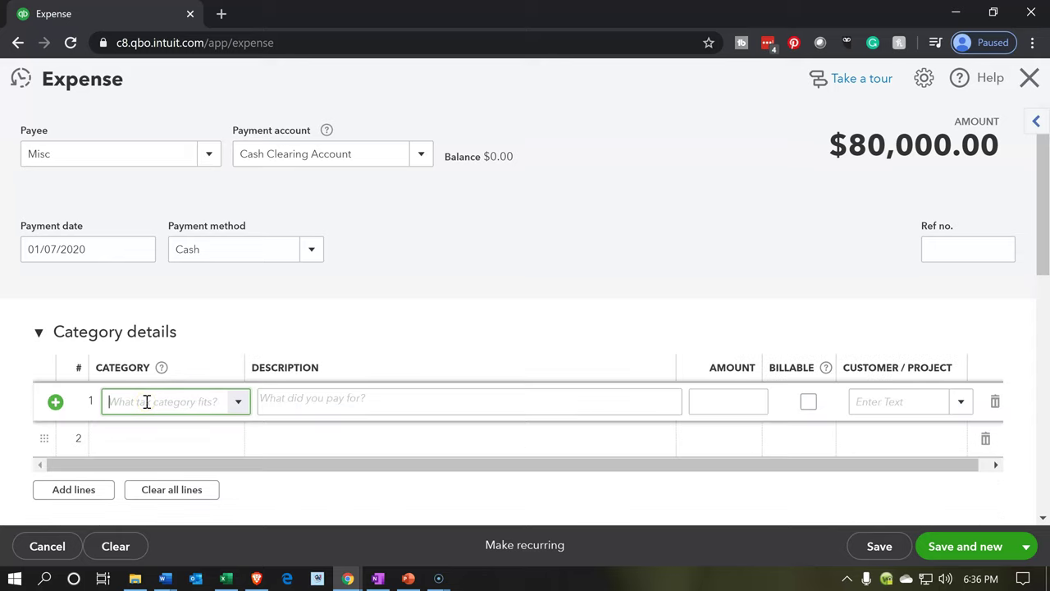
type("r")
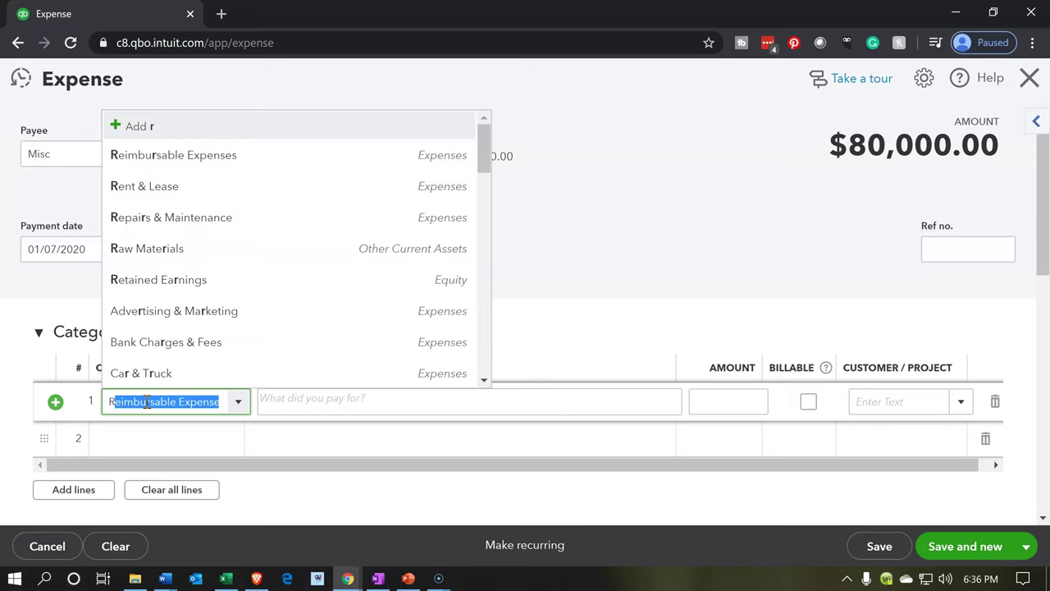
type("aw Materials")
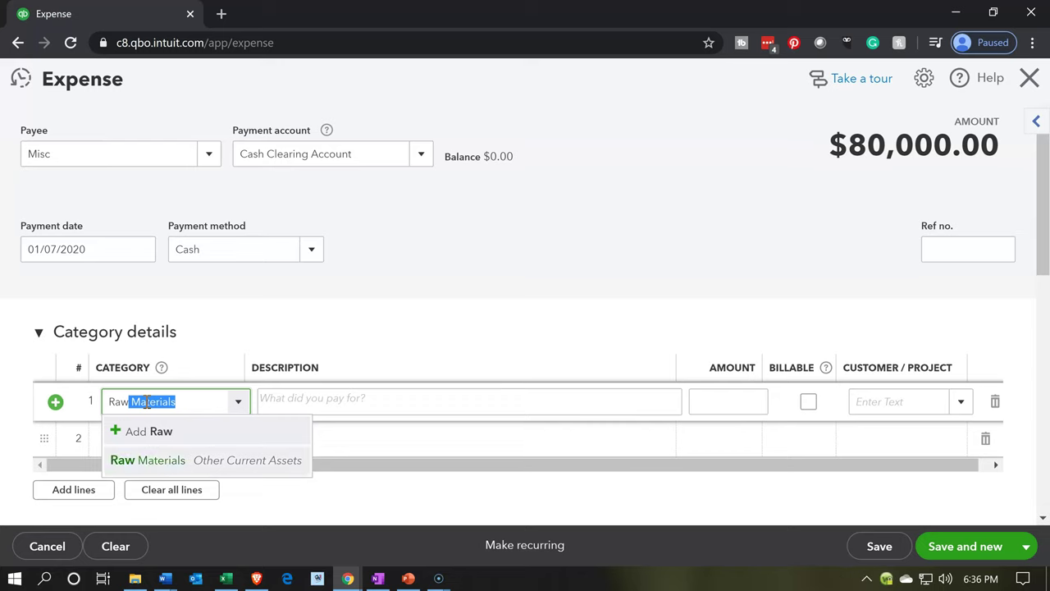
key("Tab")
key("Tab")
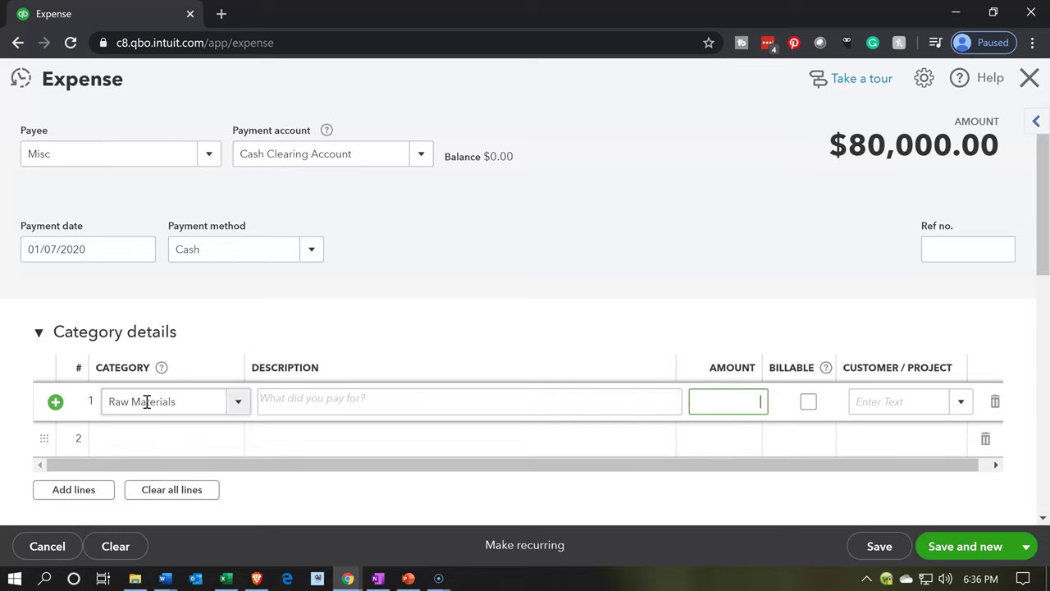
type("-80000")
key("Tab")
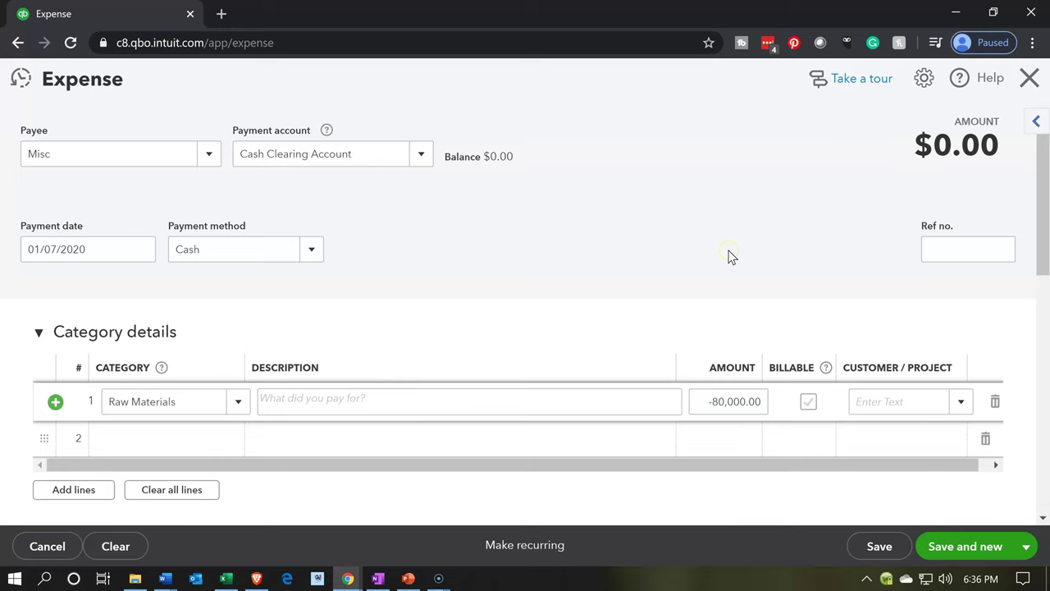
Step: Review the category and item lines of the Job 16 expense, and save and close it
scroll(730, 256, "down", 4)
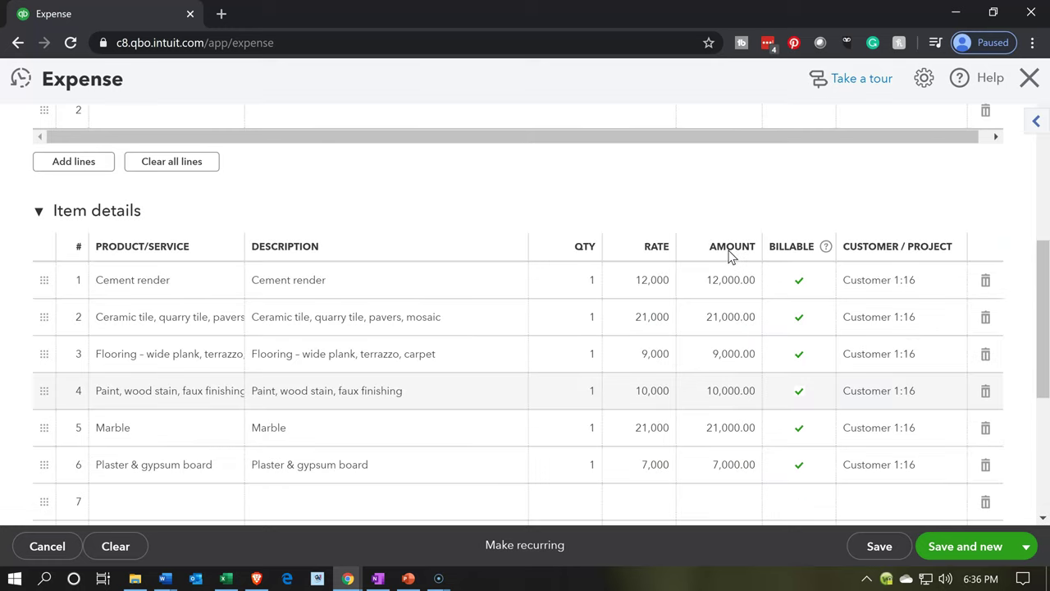
scroll(730, 250, "down", 1)
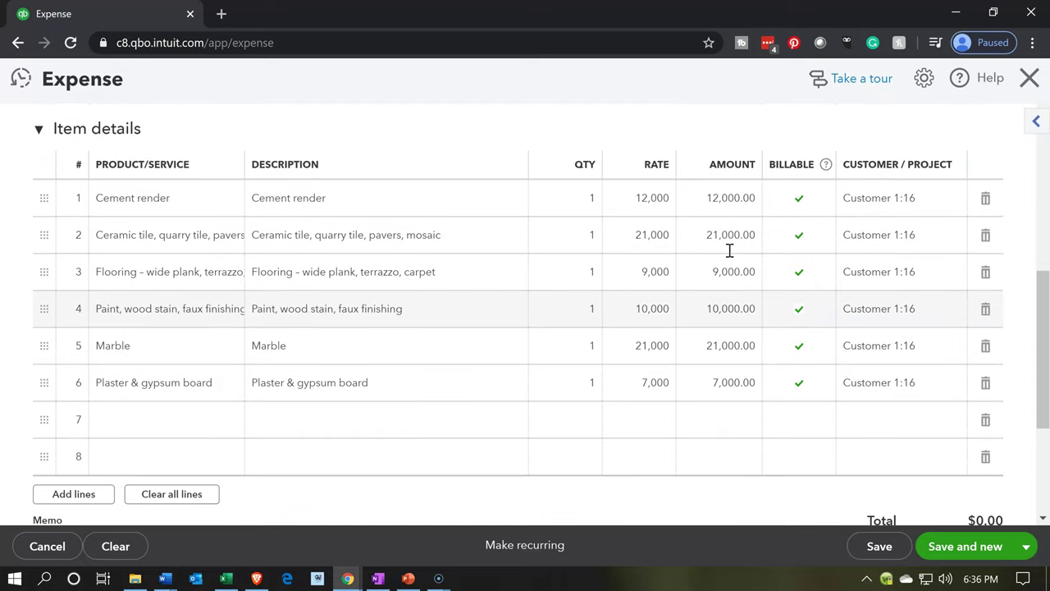
left_click(536, 351)
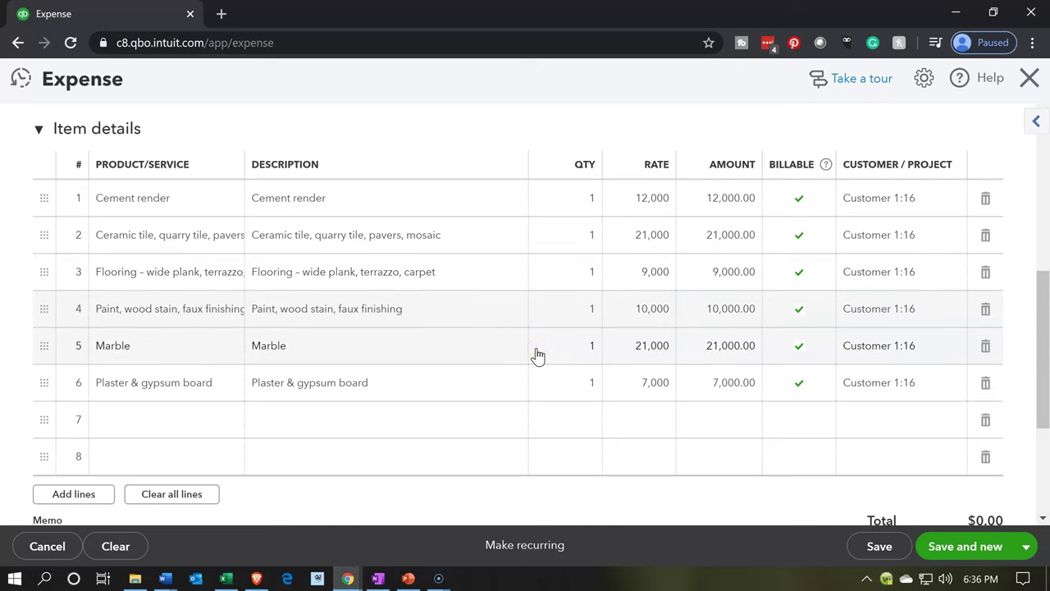
scroll(538, 355, "up", 1)
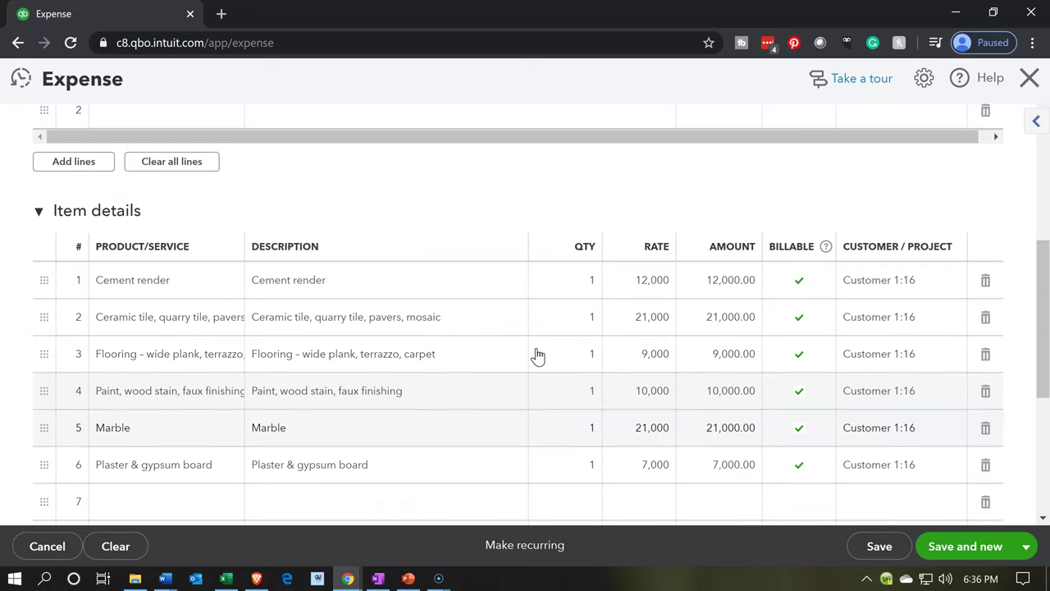
scroll(538, 354, "up", 2)
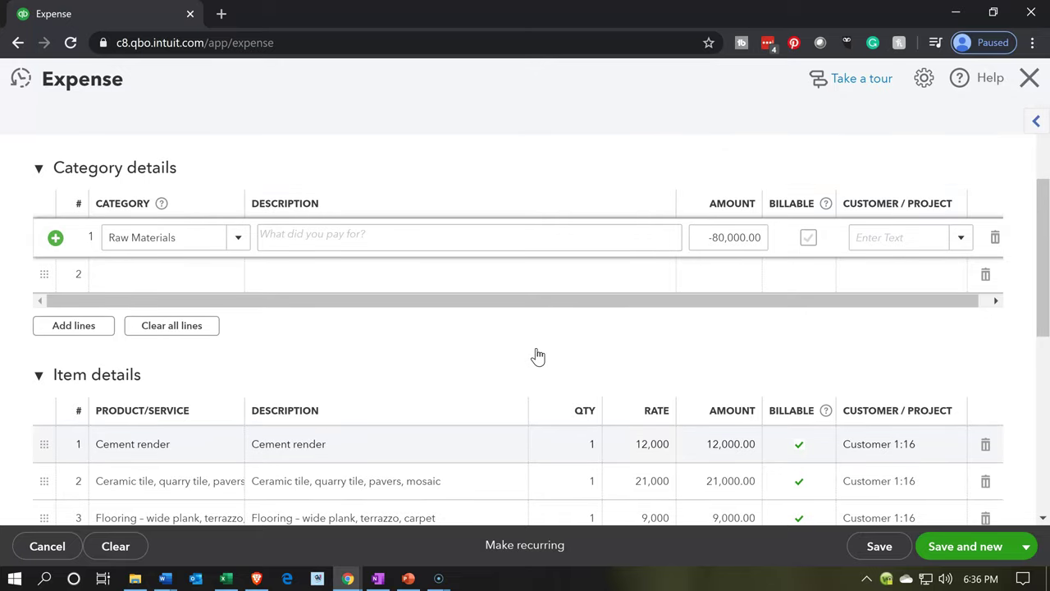
scroll(538, 354, "down", 1)
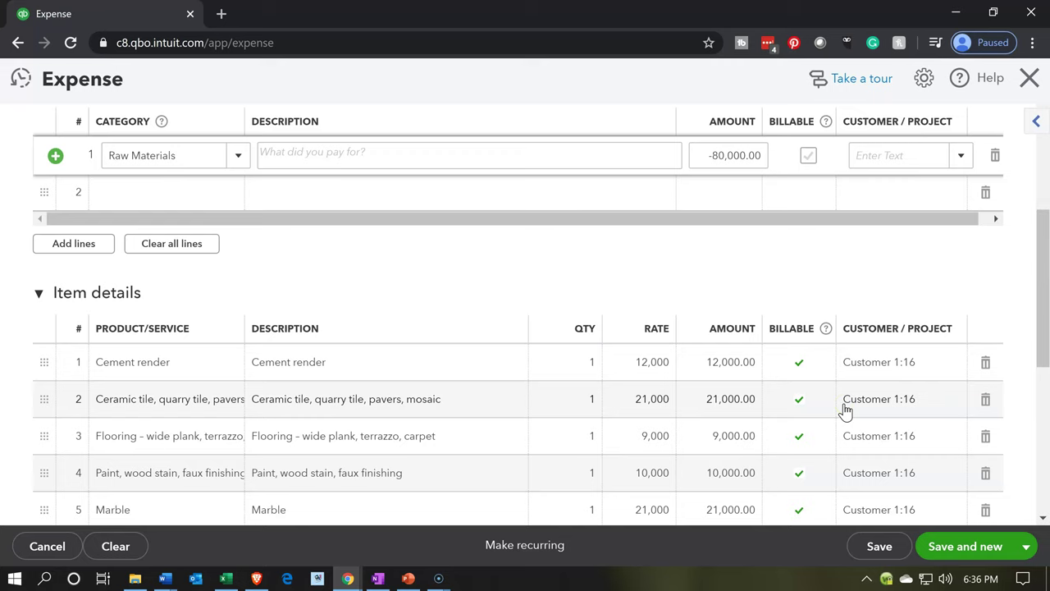
left_click(1025, 548)
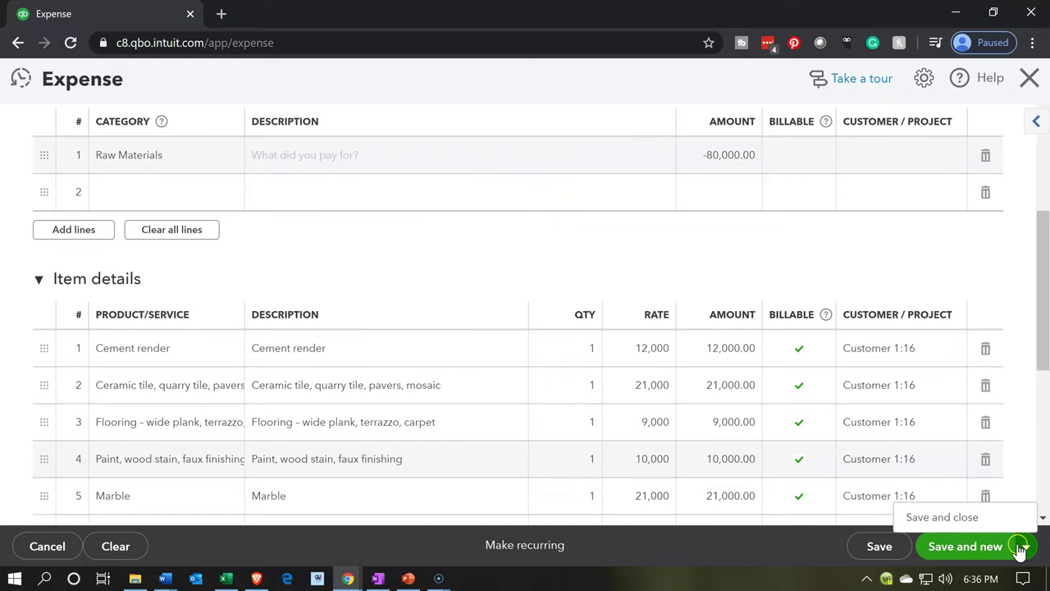
left_click(959, 525)
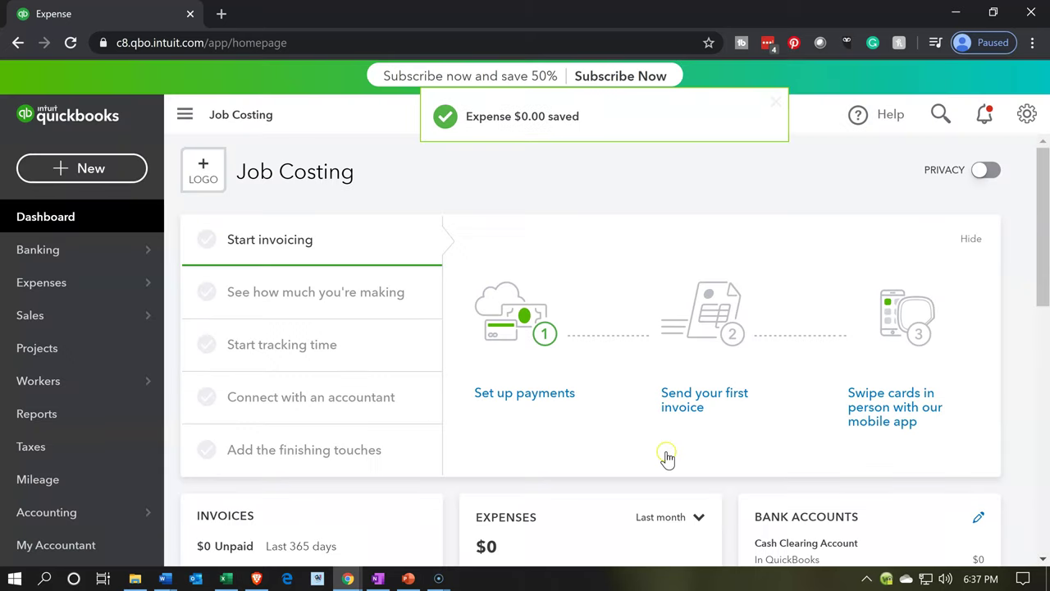
Step: Open the Balance Sheet report and collapse the navigation menu to widen the view
left_click(62, 415)
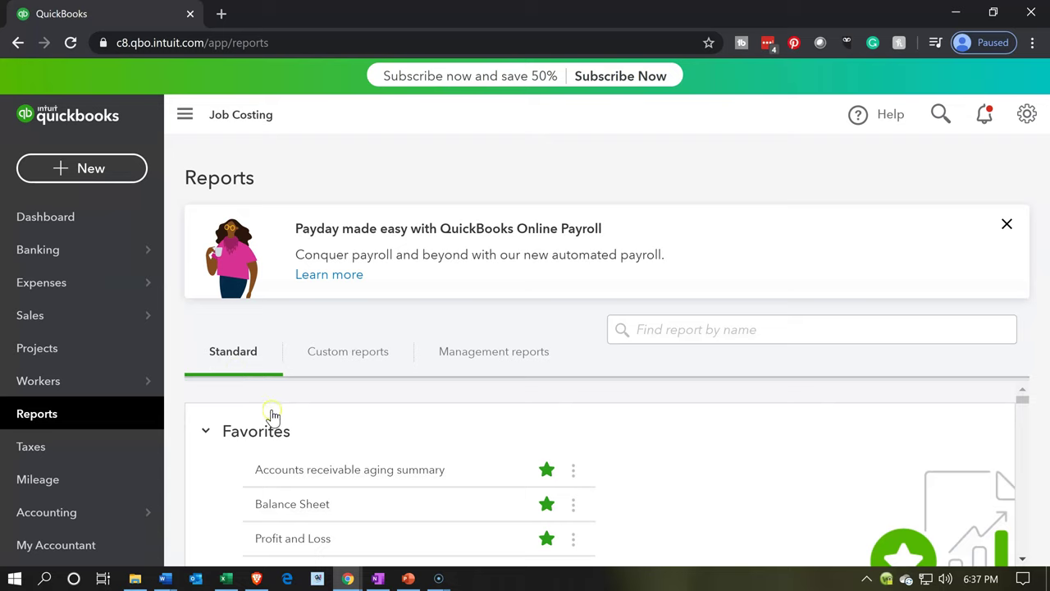
left_click(282, 513)
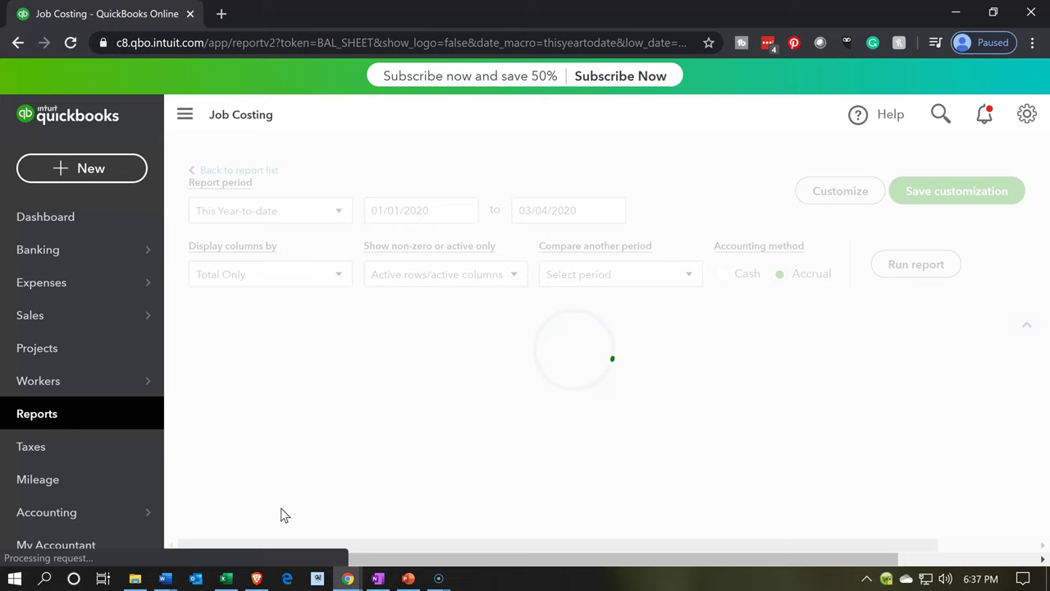
scroll(366, 261, "down", 2)
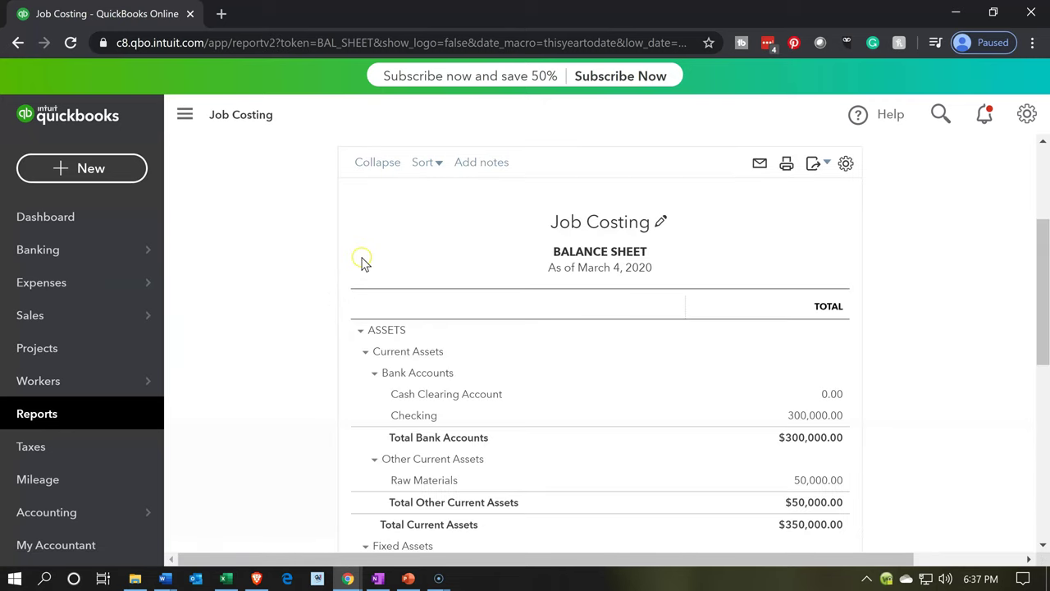
scroll(279, 293, "up", 3)
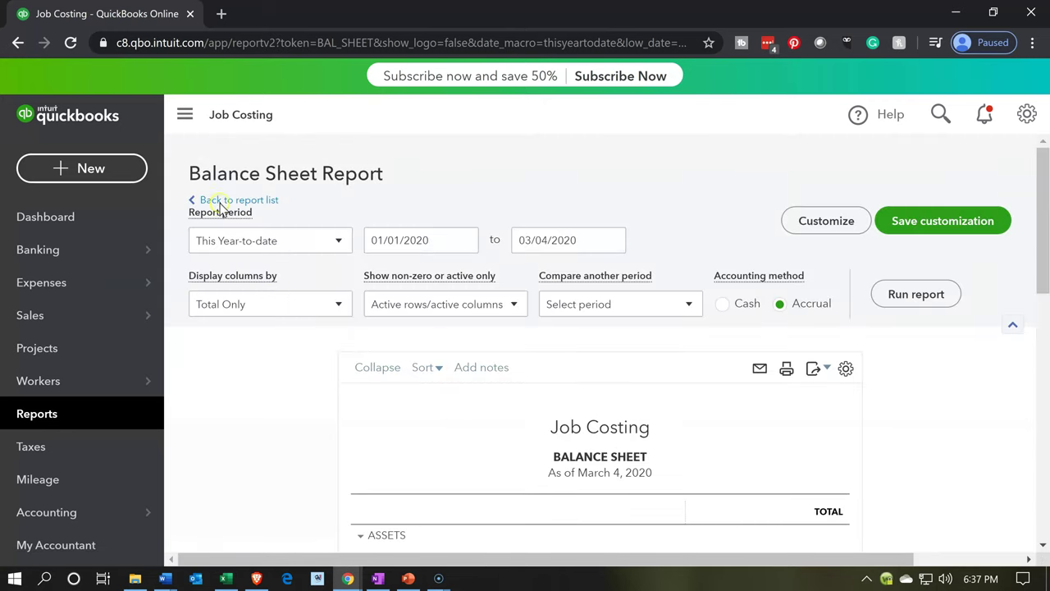
left_click(181, 115)
Step: Examine the balance sheet's asset balances and open the transaction report behind Raw Materials
scroll(166, 357, "down", 1)
scroll(167, 358, "down", 2)
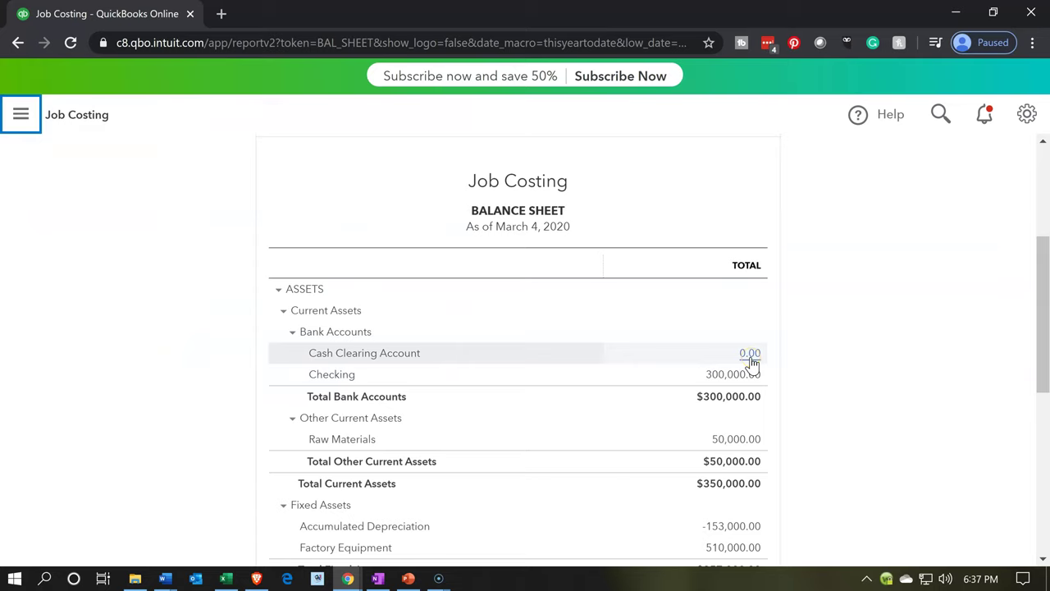
scroll(751, 363, "down", 2)
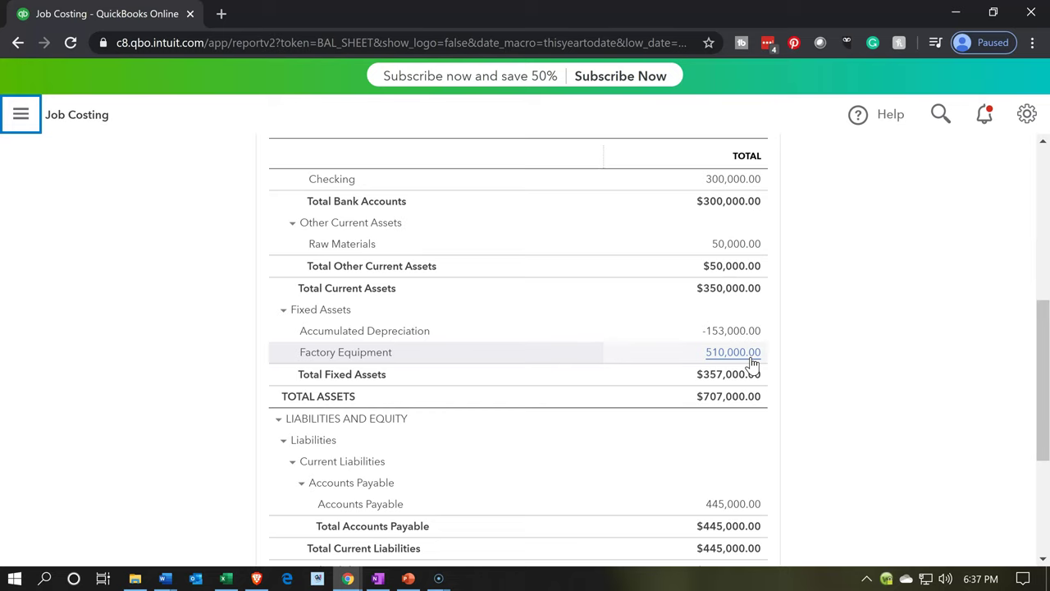
left_click(737, 246)
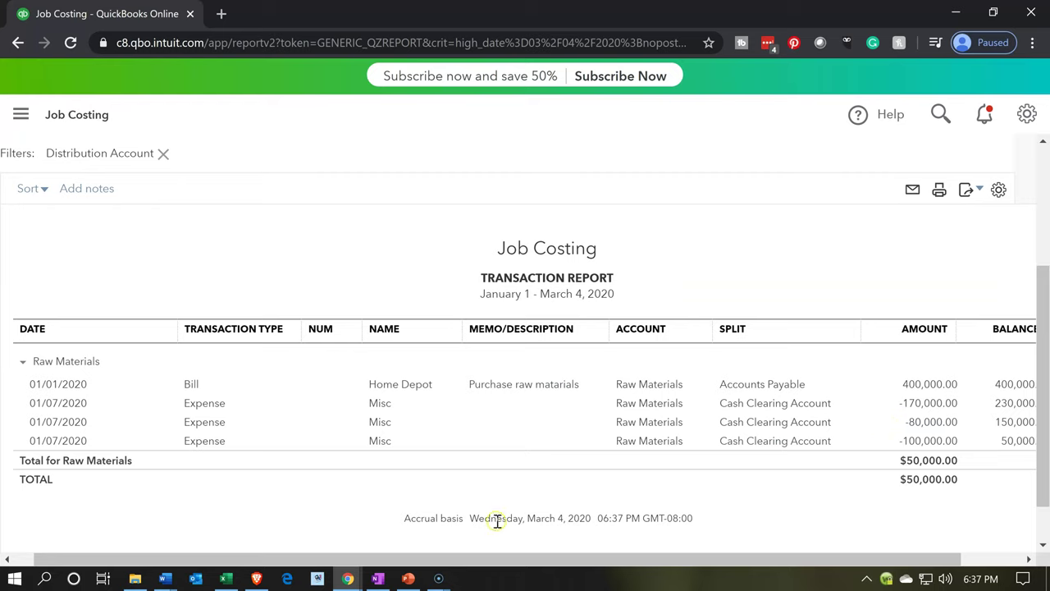
Step: Switch to Excel and compare the Raw Materials adjustment in N6 with the 1/7 direct materials of Jobs 14, 15 and 16
left_click(225, 579)
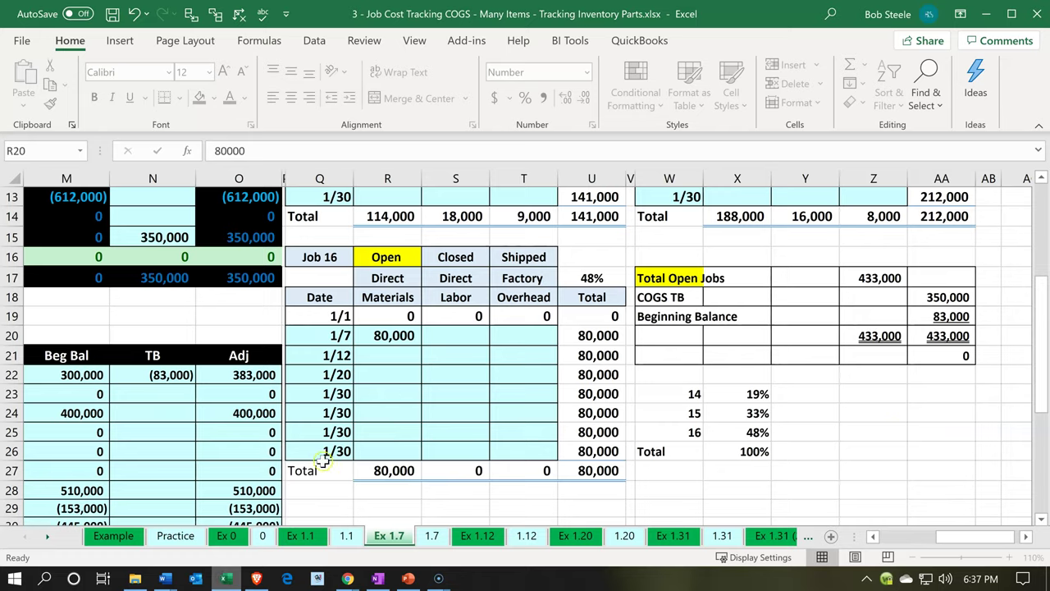
scroll(427, 336, "up", 2)
scroll(427, 336, "up", 1)
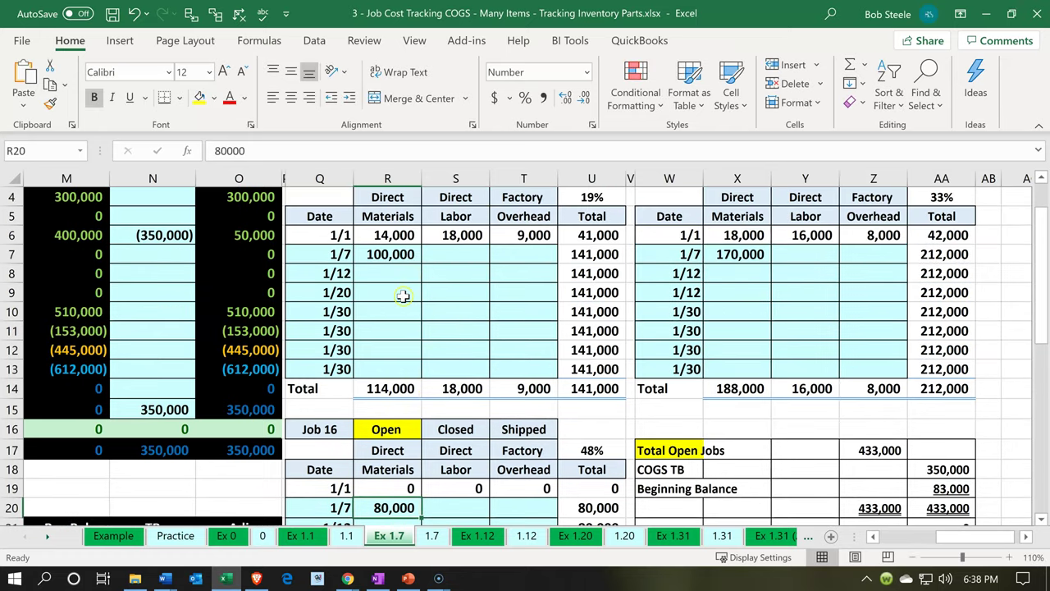
left_click(158, 234)
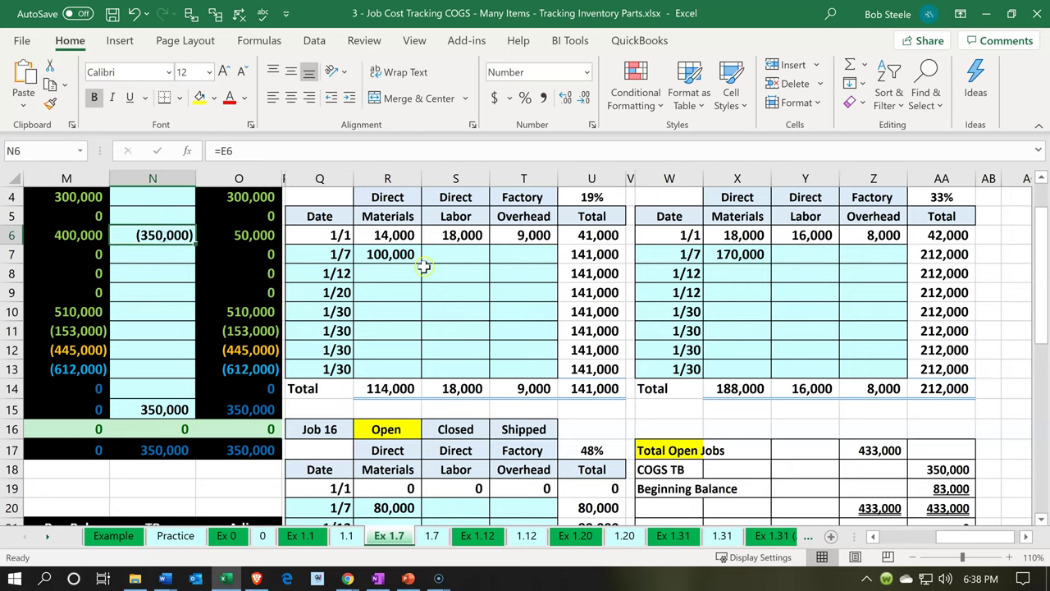
left_click(424, 268)
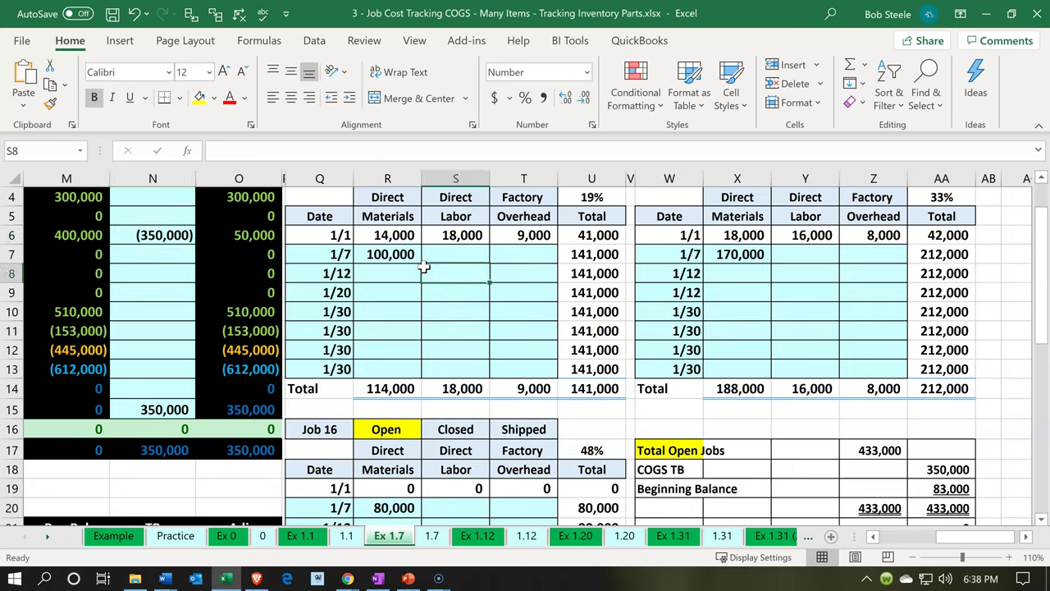
Step: Switch back to QuickBooks, return from the Raw Materials transaction report to the Balance Sheet, and review its asset balances
left_click(975, 13)
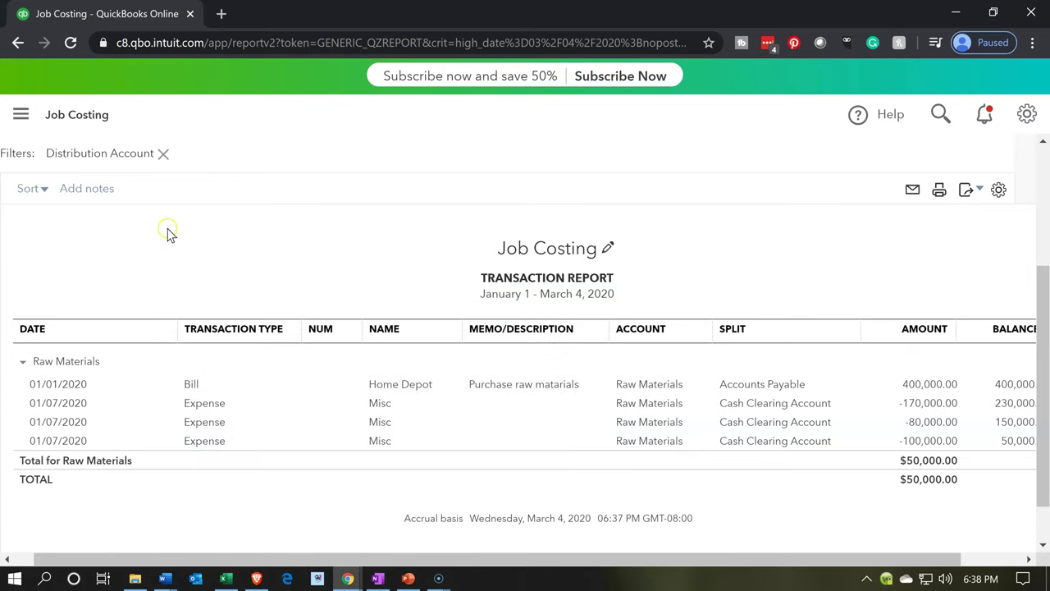
scroll(147, 251, "up", 3)
left_click(133, 201)
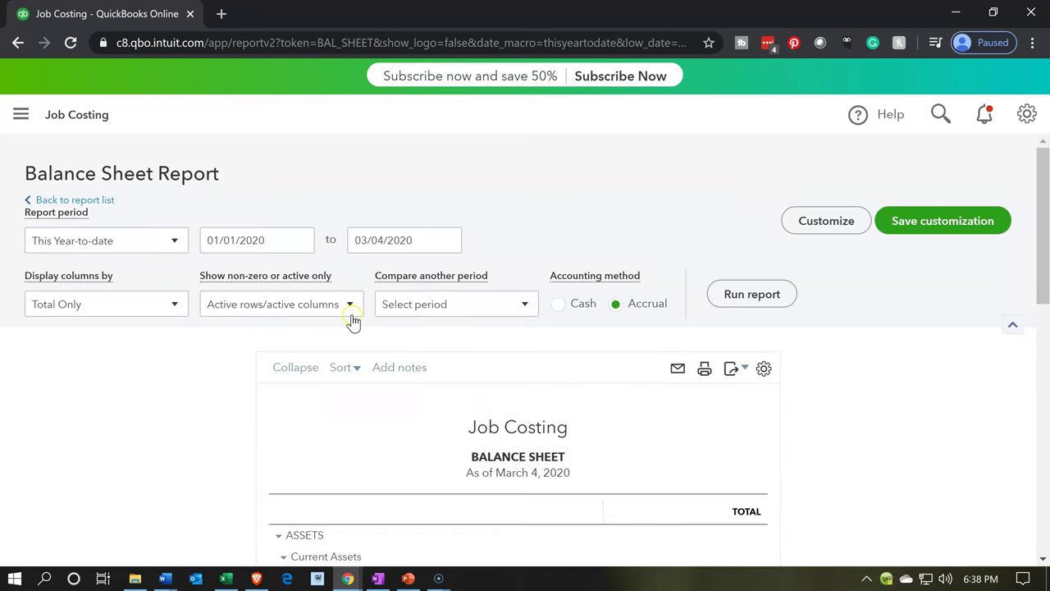
scroll(353, 323, "down", 5)
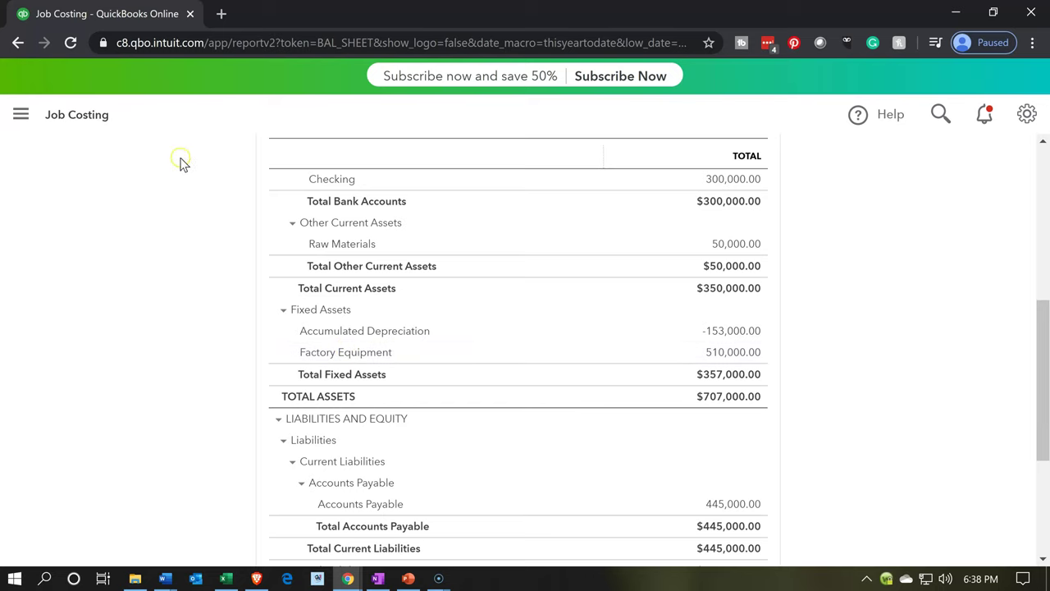
Step: Duplicate the Balance Sheet browser tab and go back to the original tab
right_click(142, 15)
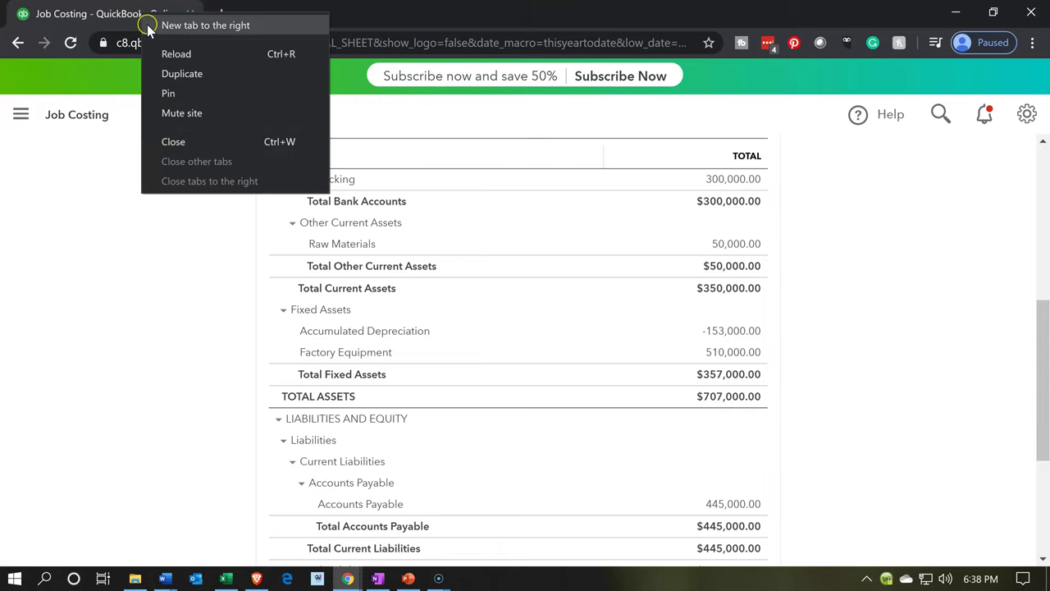
left_click(183, 73)
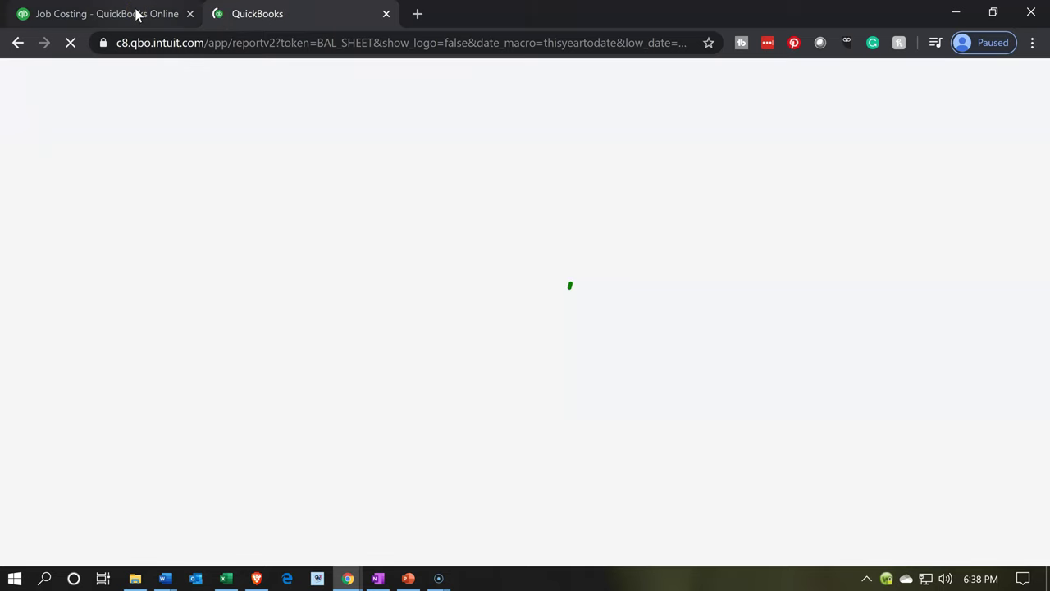
left_click(137, 14)
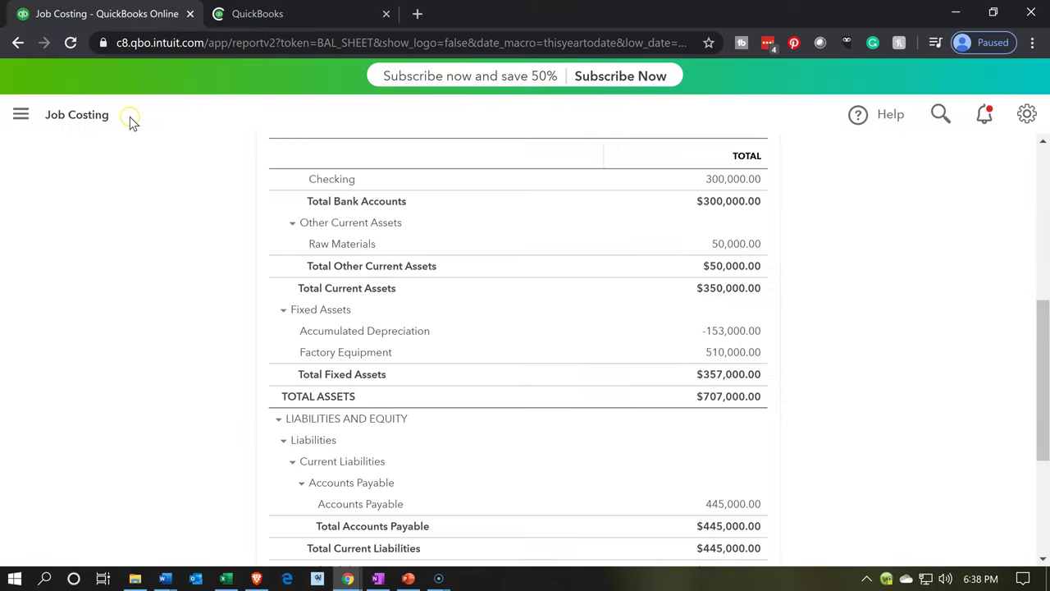
Step: Open the Profit and Loss report in the original tab with the navigation menu collapsed and the browser zoom at 110%
left_click(22, 116)
mouse_move(68, 390)
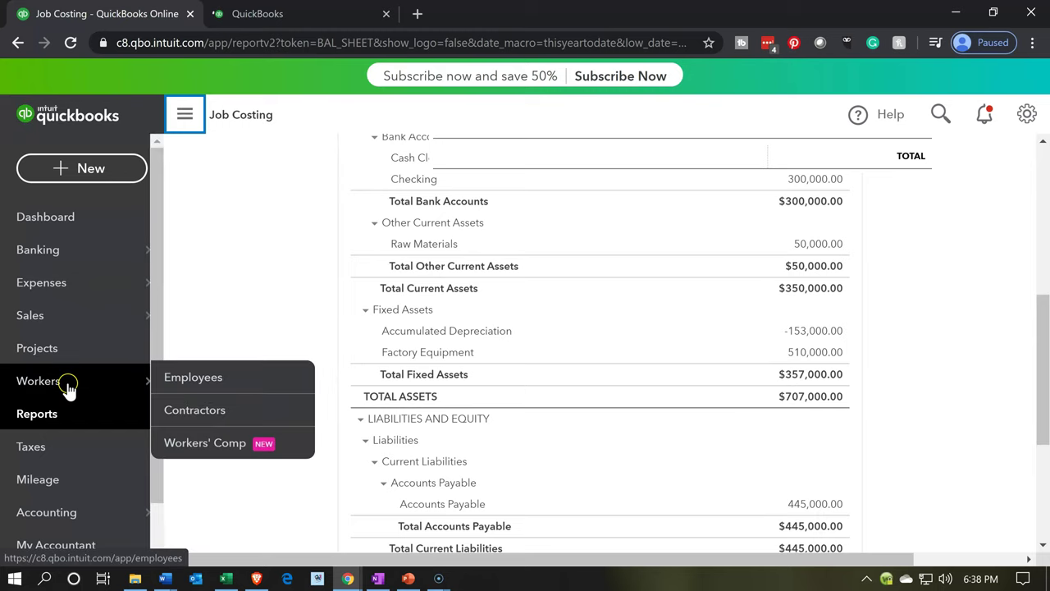
left_click(69, 415)
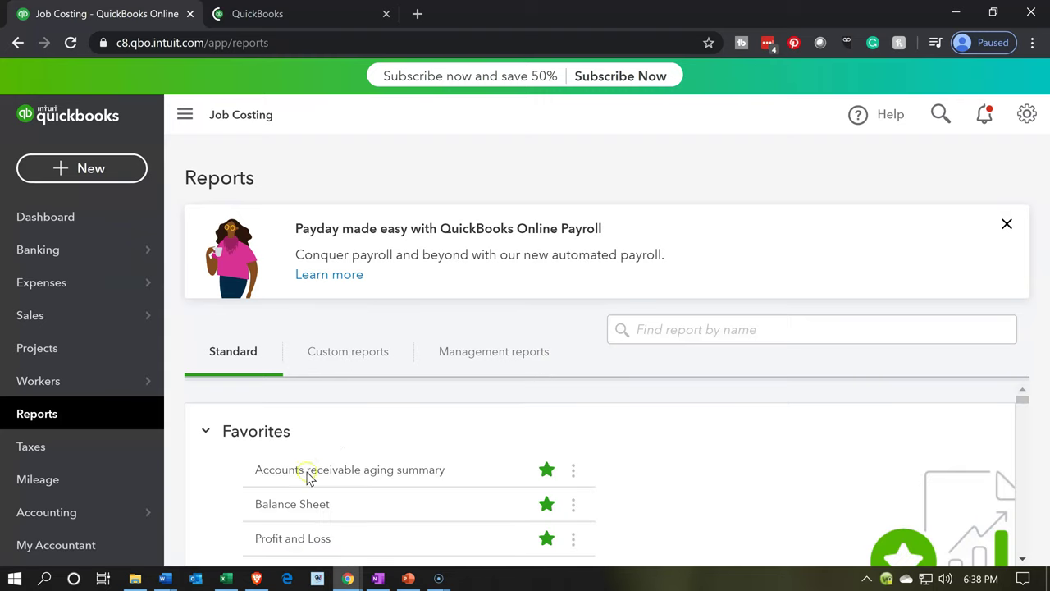
left_click(291, 545)
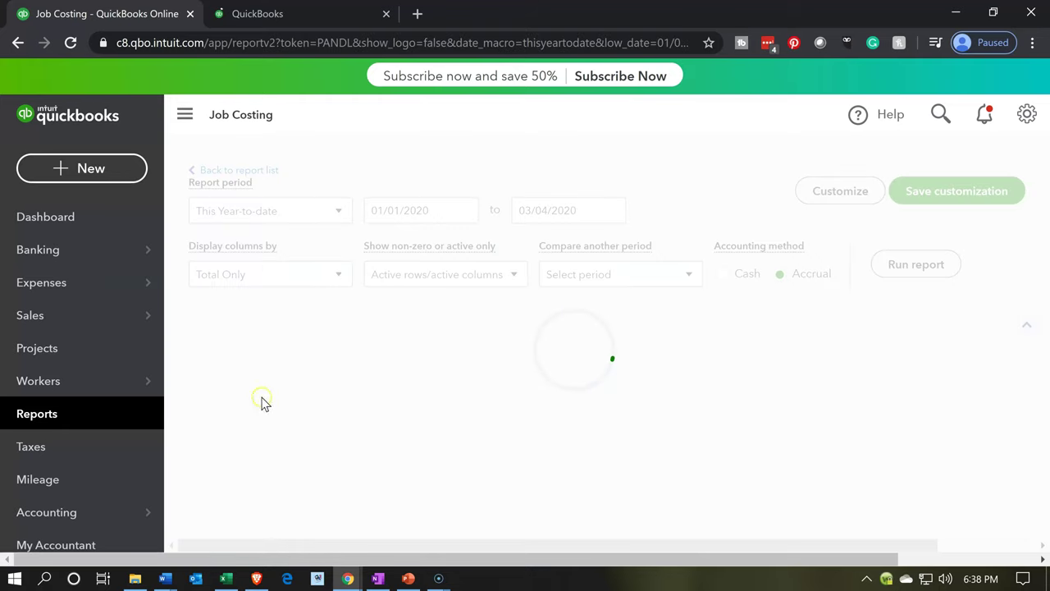
left_click(185, 114)
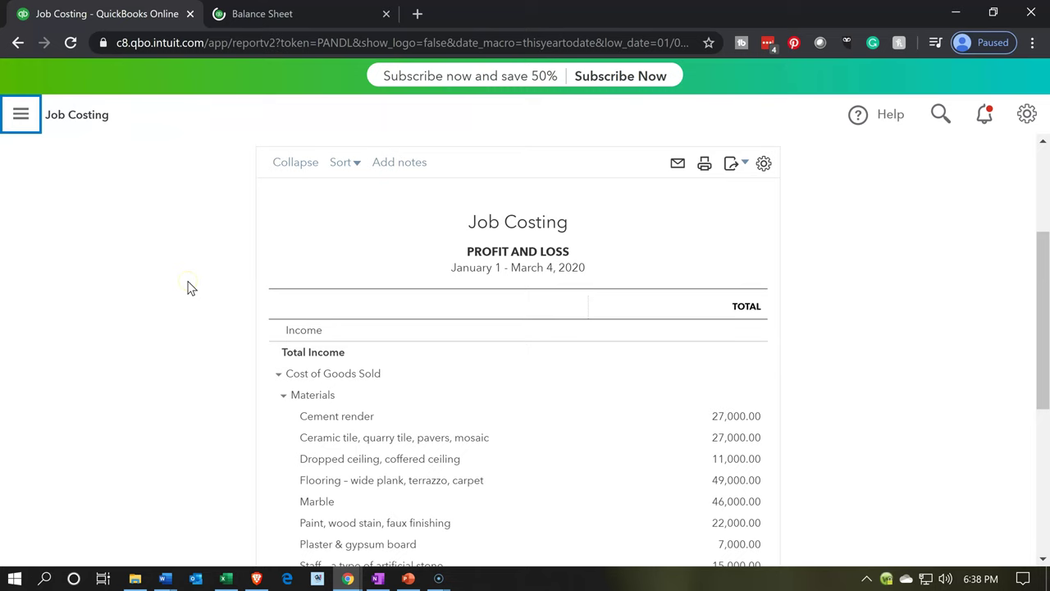
key("ctrl+plus")
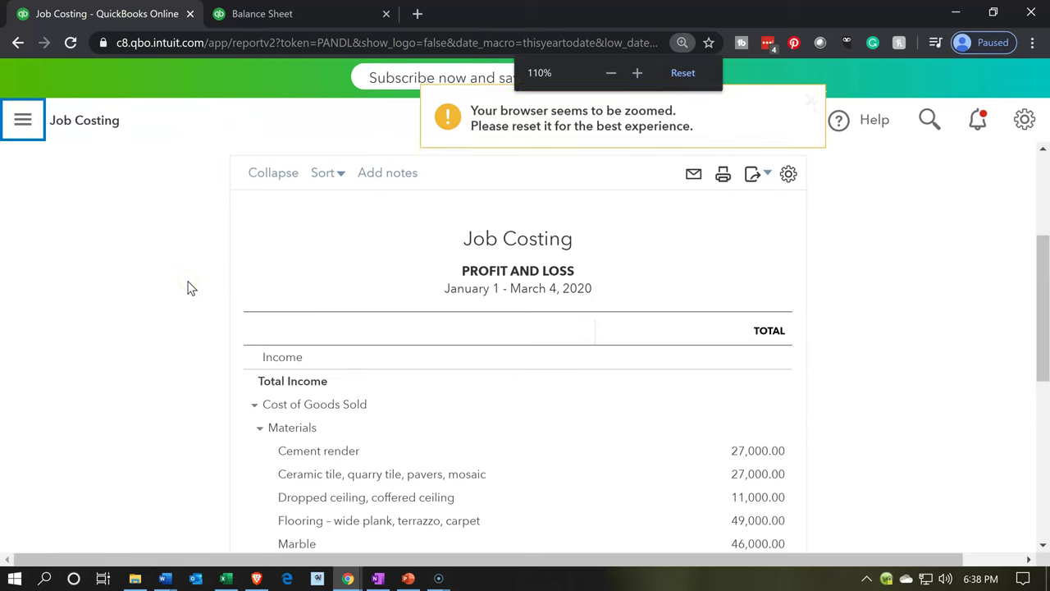
Step: Collapse Cost of Goods Sold in the Profit and Loss and compare its total with the worksheet's cost of goods sold in Excel
scroll(187, 288, "down", 2)
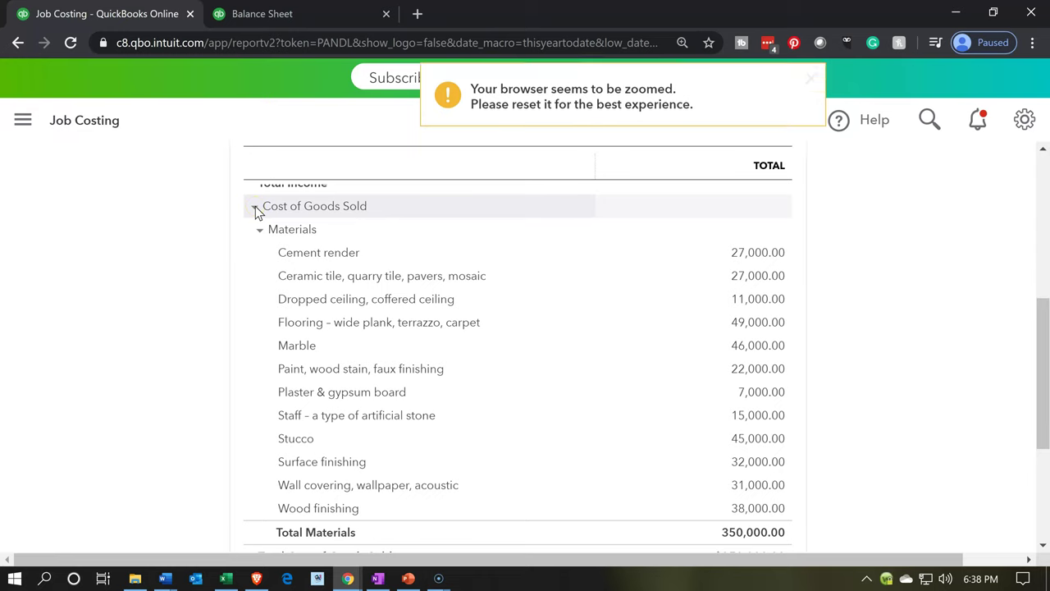
left_click(254, 207)
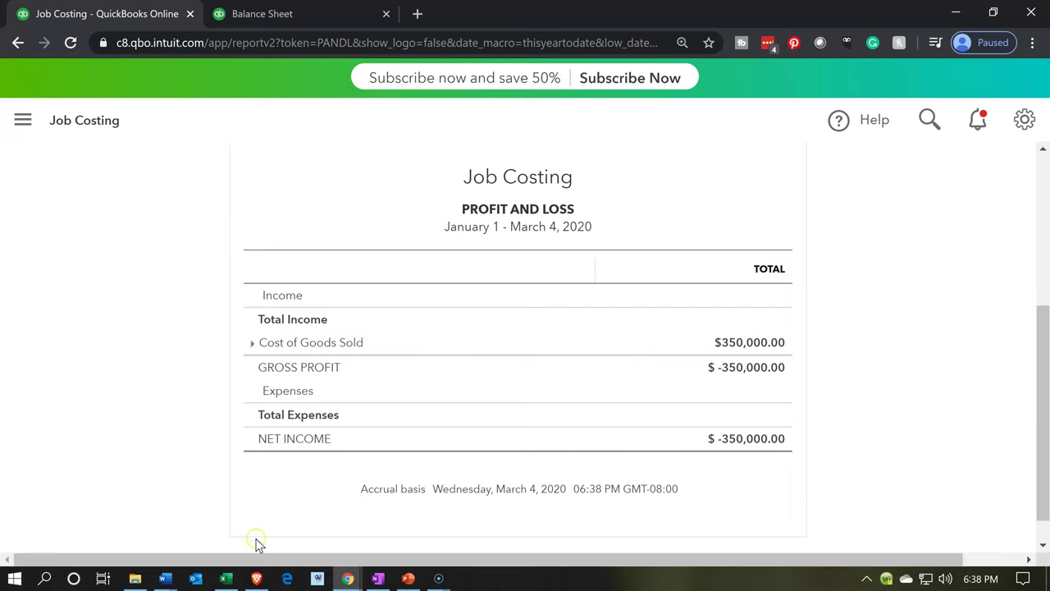
left_click(234, 578)
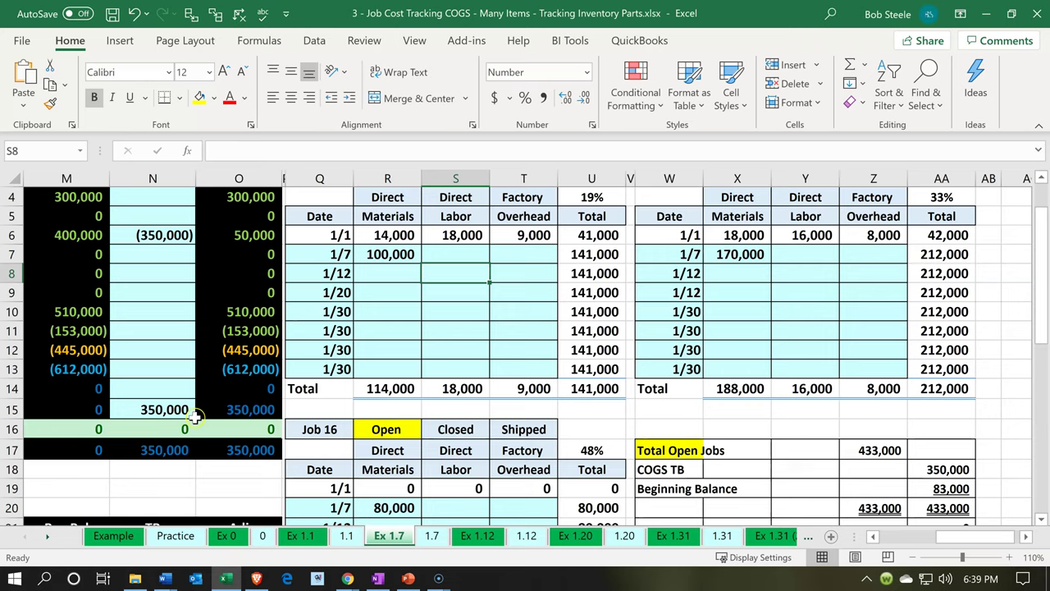
left_click(204, 410)
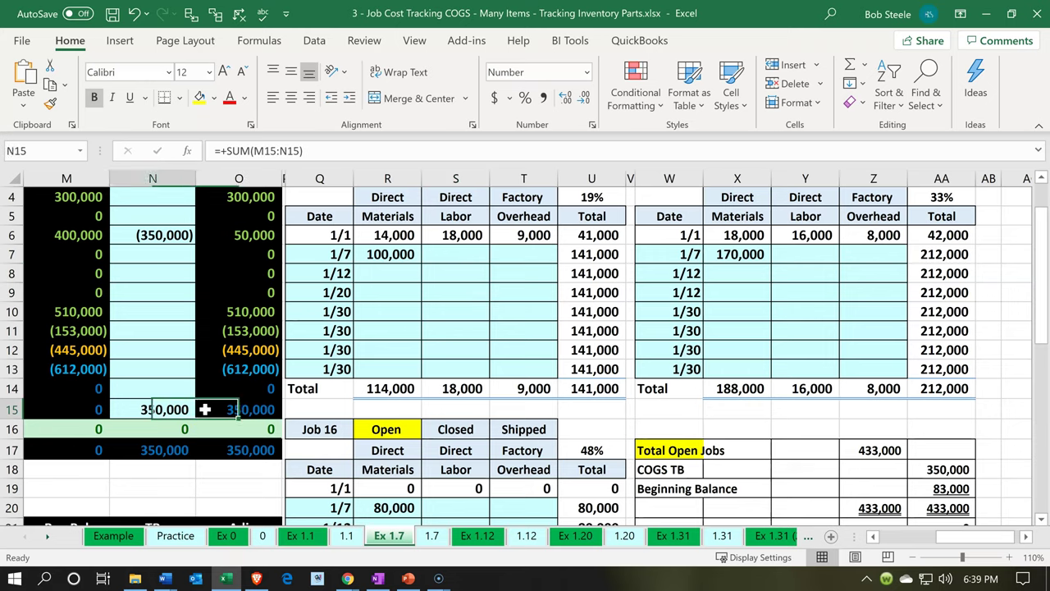
key("Left")
key("Left")
key("Left")
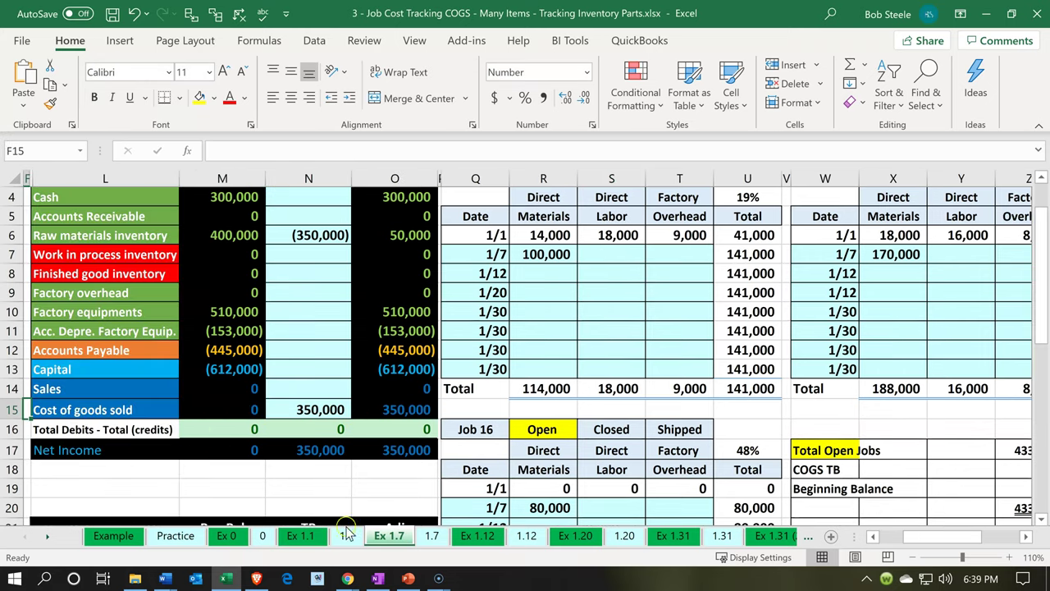
Step: Return to QuickBooks, expand Cost of Goods Sold, and inspect Materials both as a single total and itemized
left_click(348, 578)
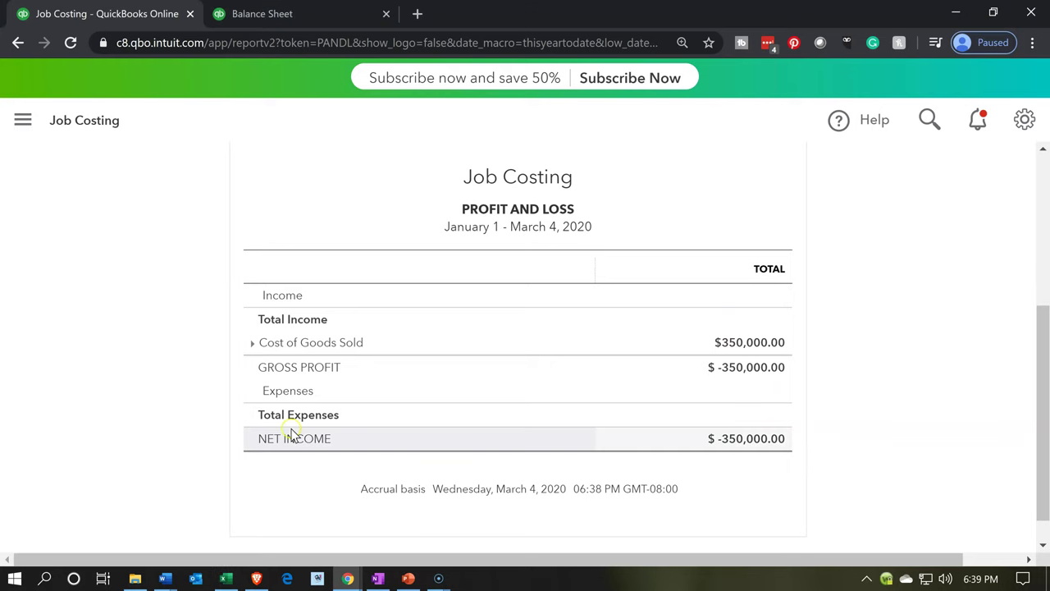
left_click(254, 344)
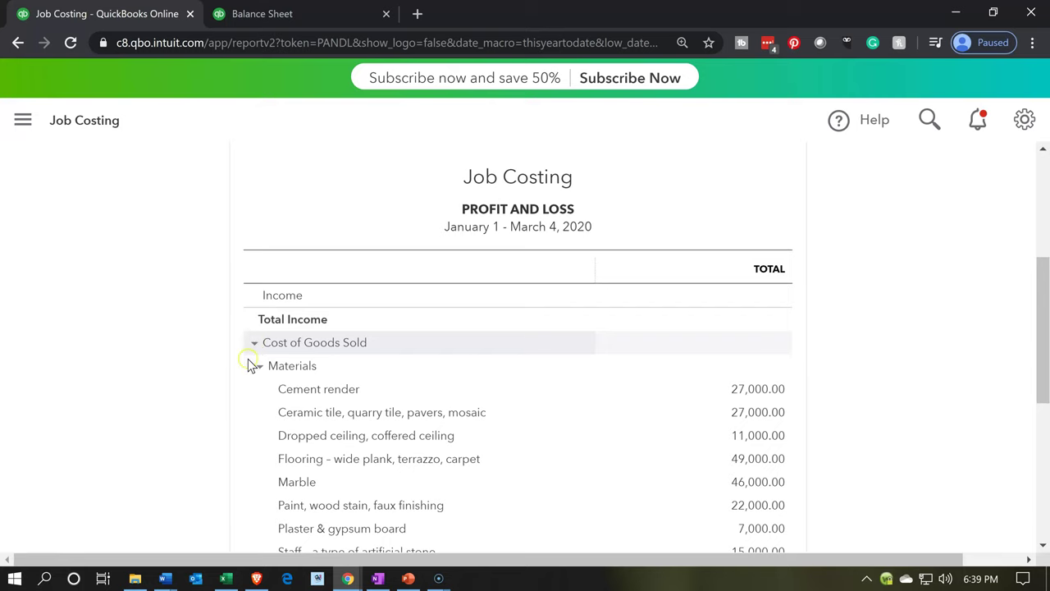
left_click(258, 369)
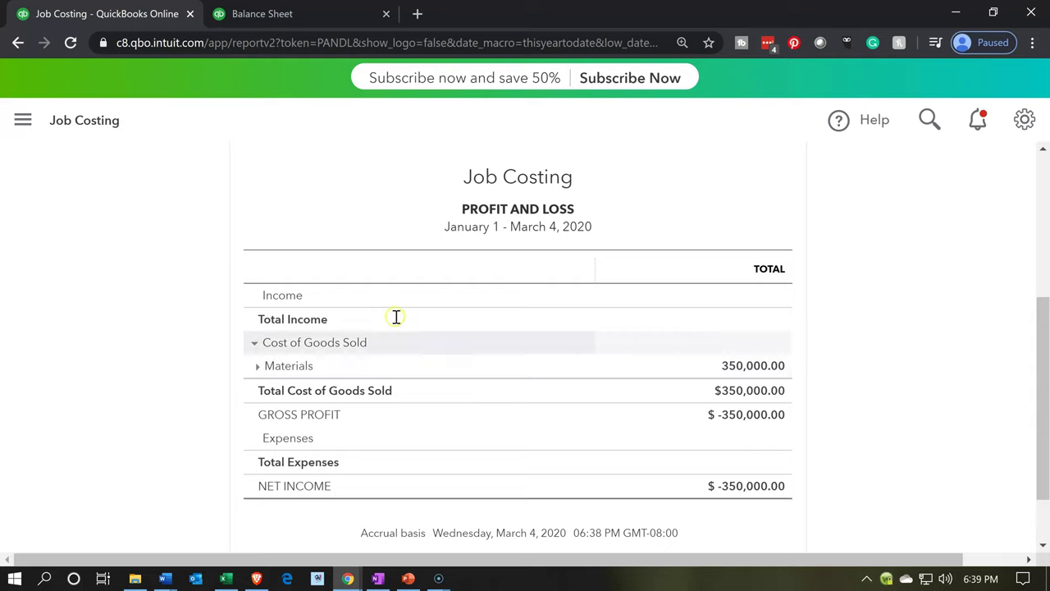
left_click(256, 367)
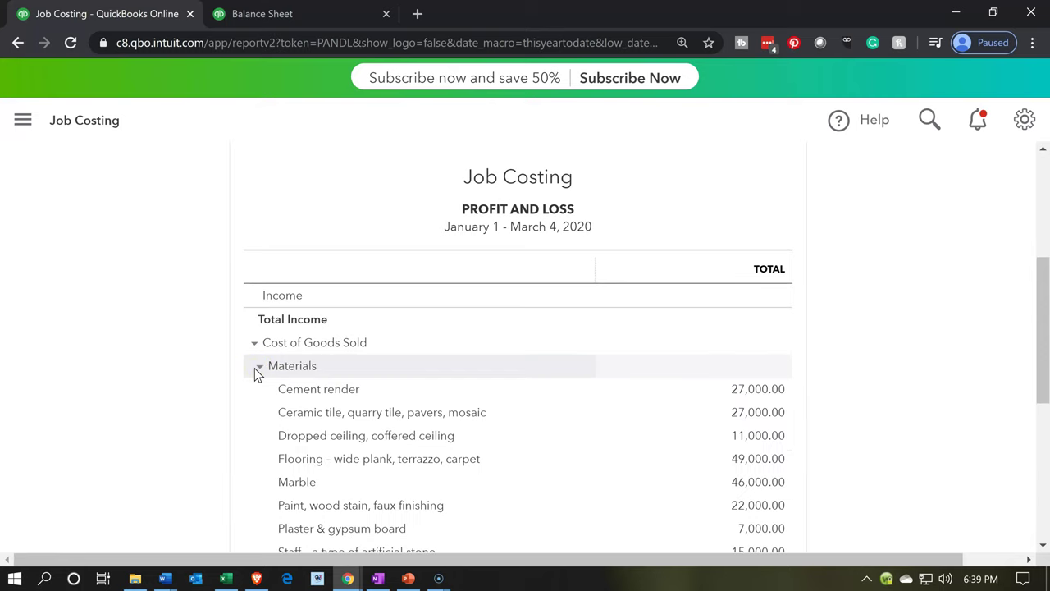
Step: Run the Profit and Loss report with columns displayed by Customers
scroll(254, 371, "up", 4)
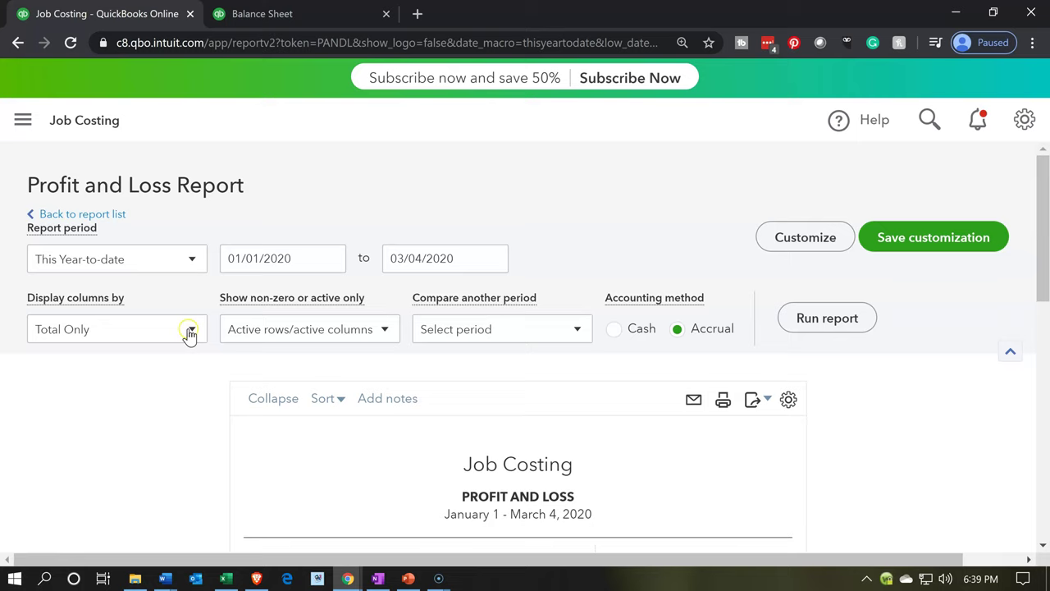
left_click(188, 336)
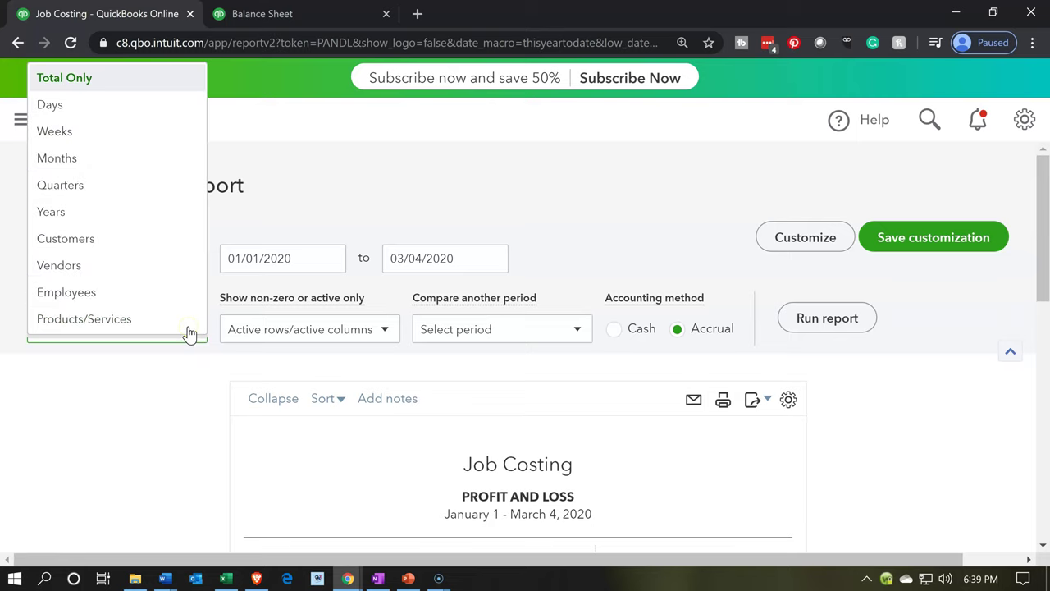
left_click(166, 243)
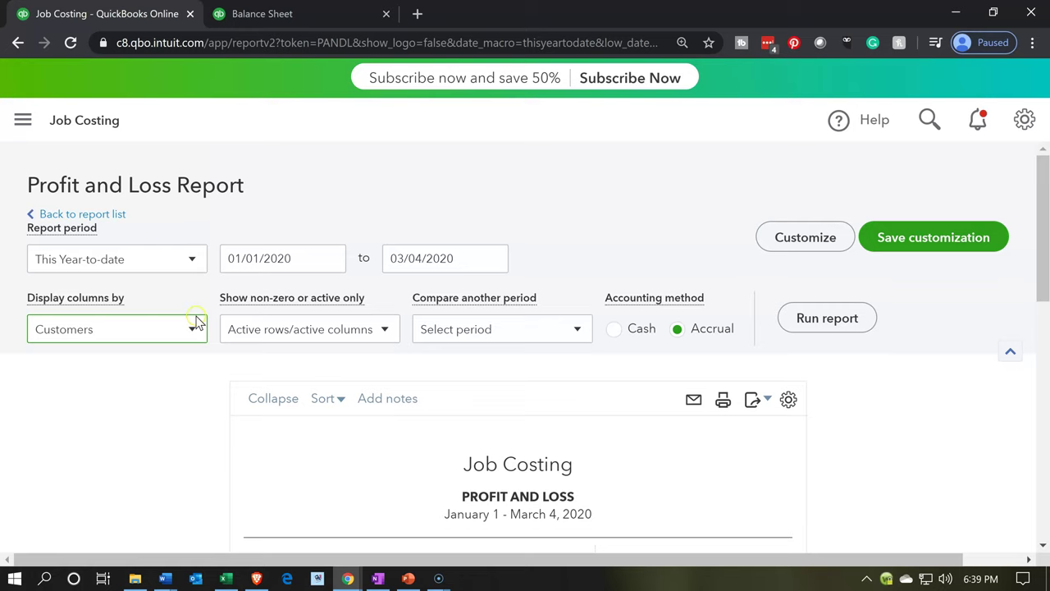
left_click(814, 320)
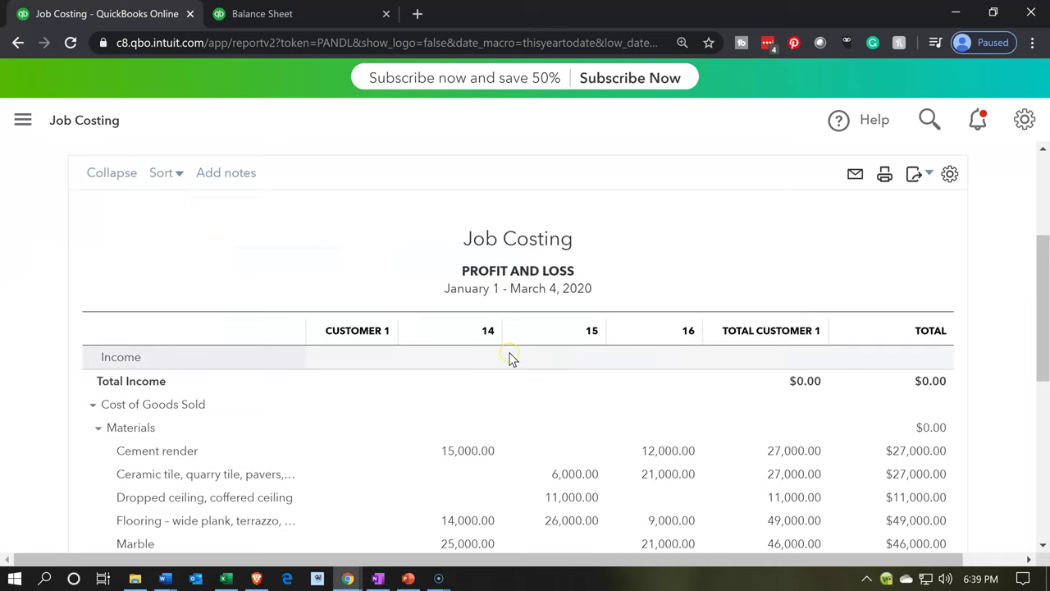
Step: Examine the material costs of Jobs 14, 15 and 16, and collapse Materials to one total per job
scroll(508, 359, "down", 1)
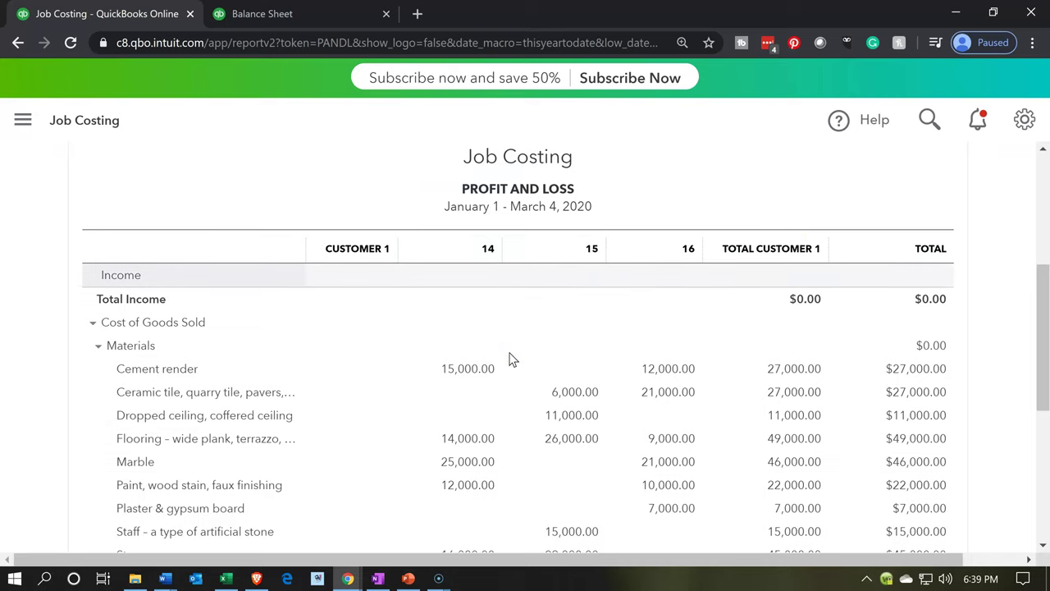
scroll(509, 358, "down", 2)
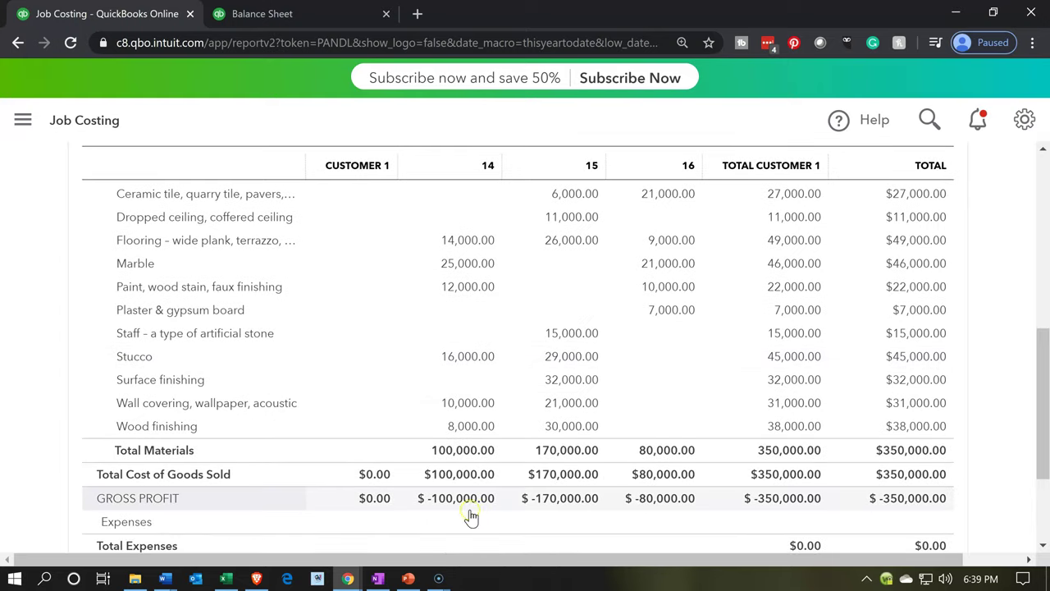
scroll(204, 382, "up", 3)
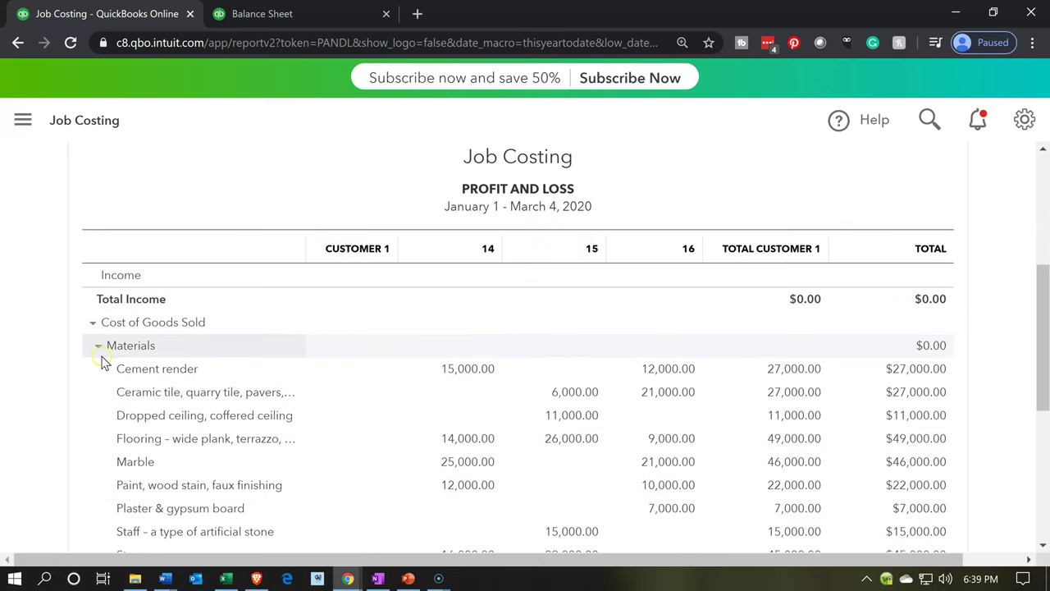
left_click(96, 349)
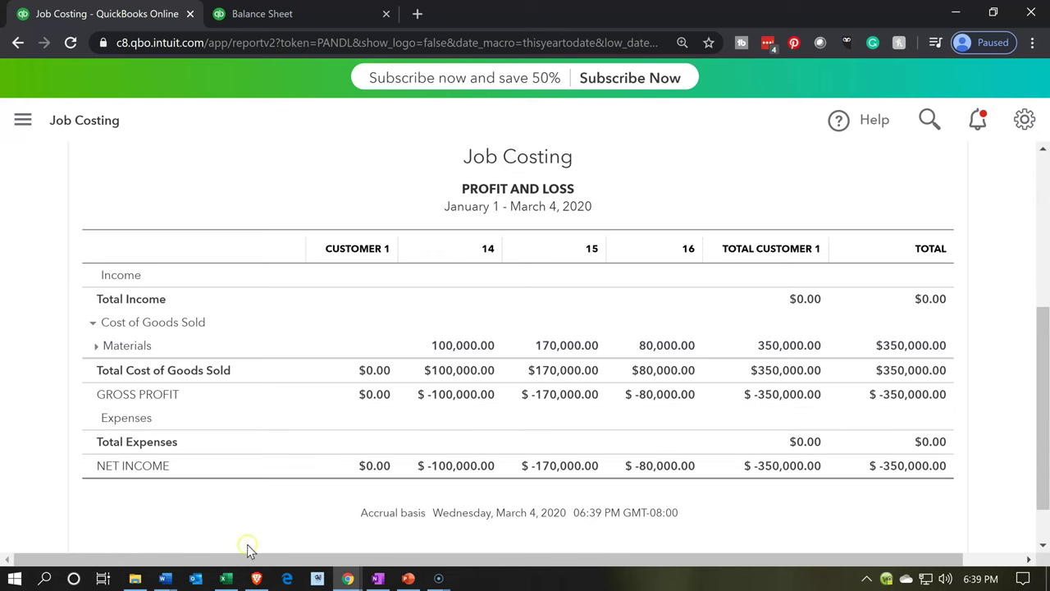
Step: Switch to Excel and check the 1/7 direct materials of Jobs 14, 15 and 16 in the job cost record
left_click(226, 578)
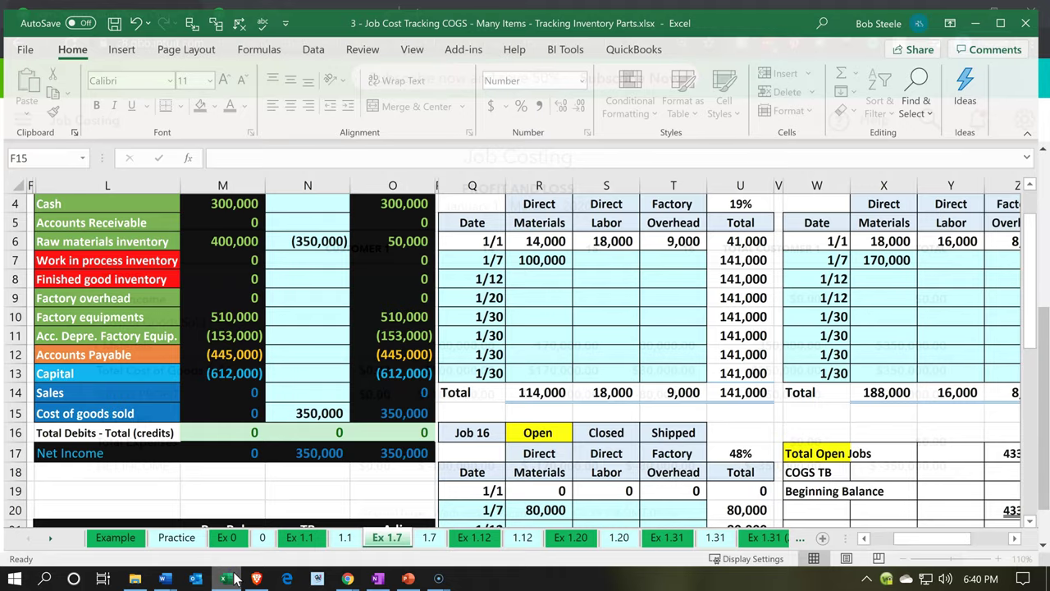
left_click(548, 256)
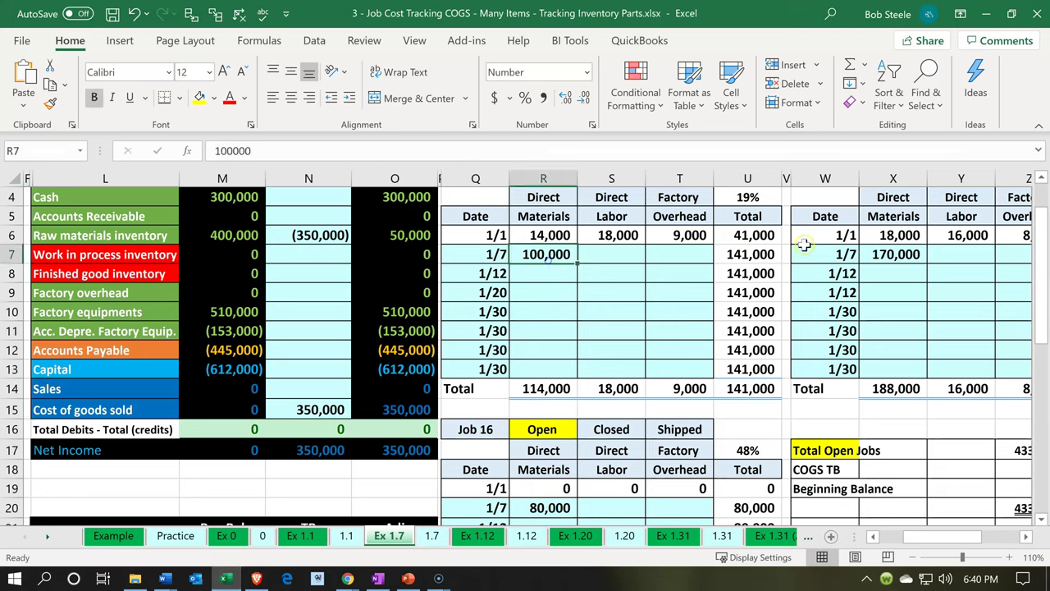
left_click(895, 254)
left_click(544, 524)
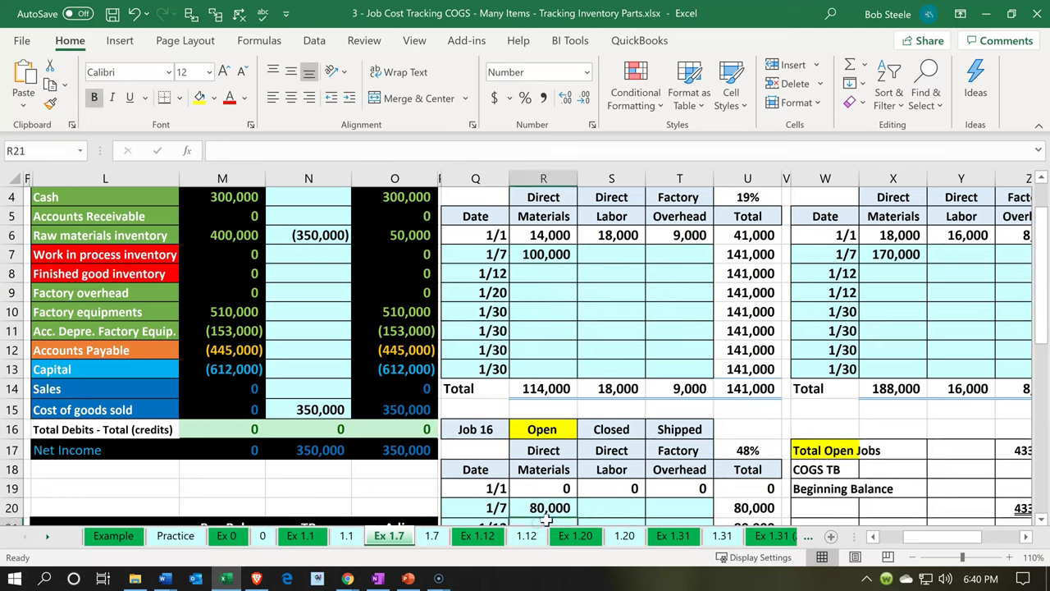
scroll(542, 486, "up", 1)
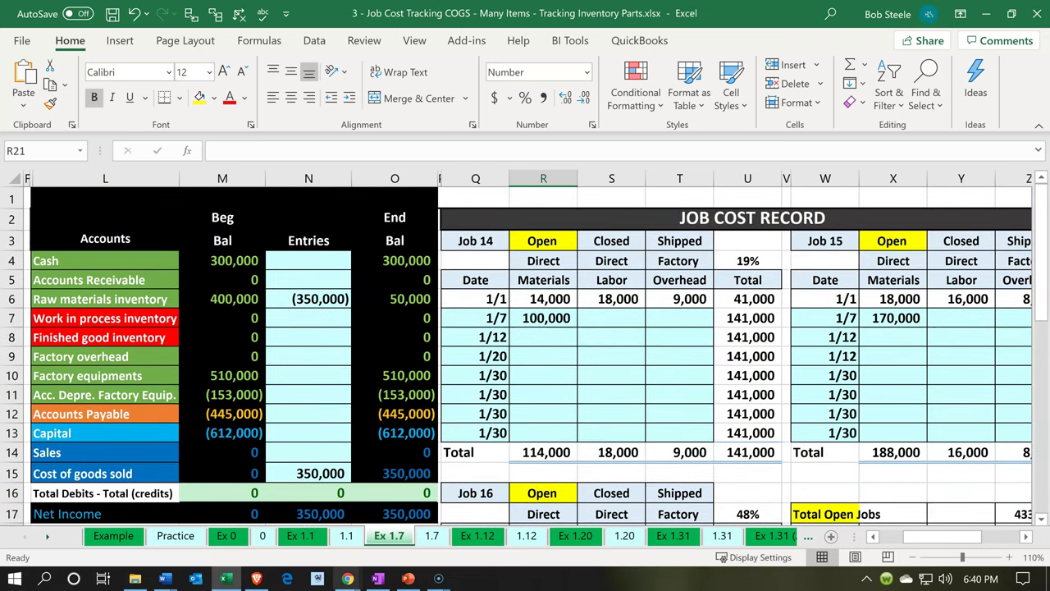
Step: Return to QuickBooks and expand Materials in the Profit and Loss to review the individual item costs by job
left_click(230, 583)
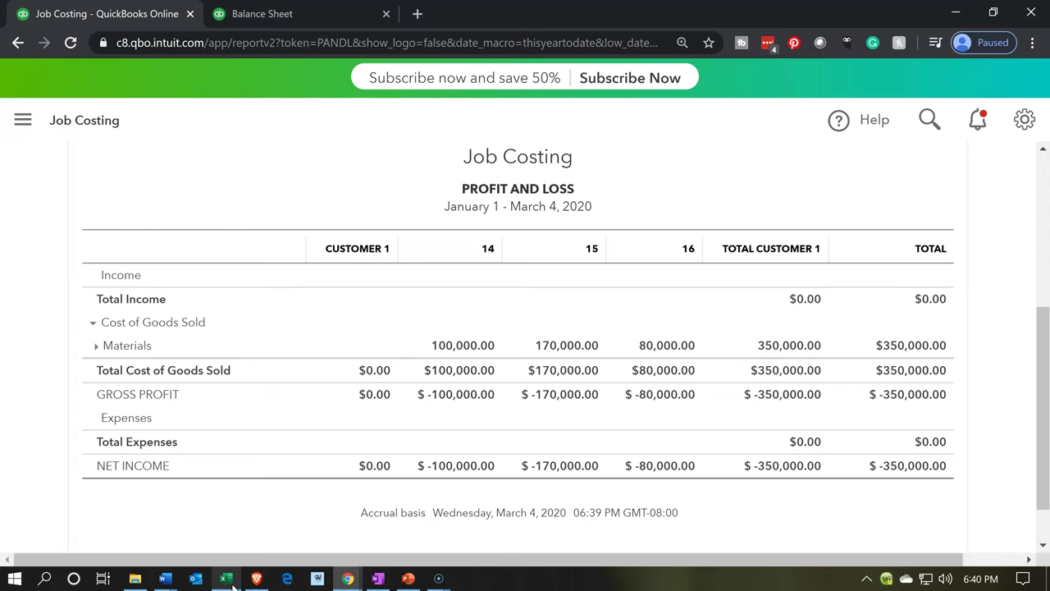
left_click(96, 348)
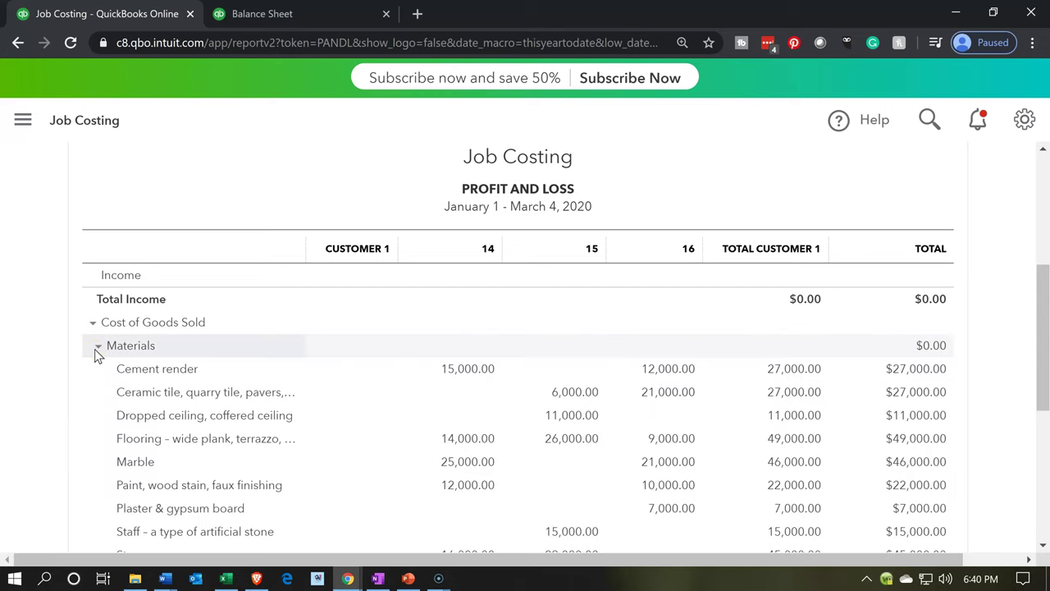
scroll(95, 349, "down", 2)
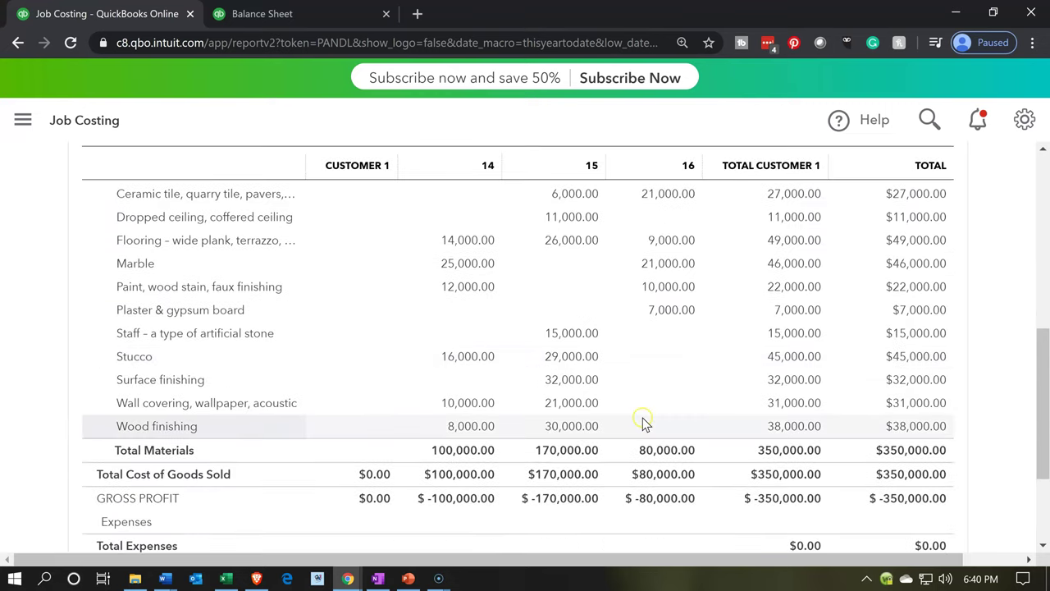
Step: Check the net income at the end of the Profit and Loss against the net income under Equity in the Balance Sheet
scroll(642, 423, "down", 1)
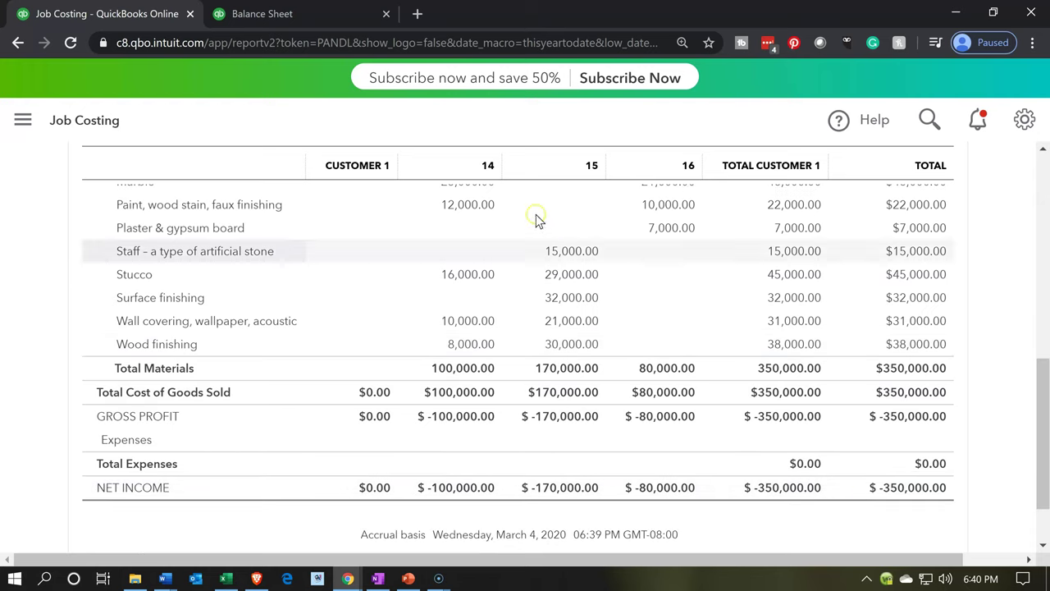
left_click(305, 14)
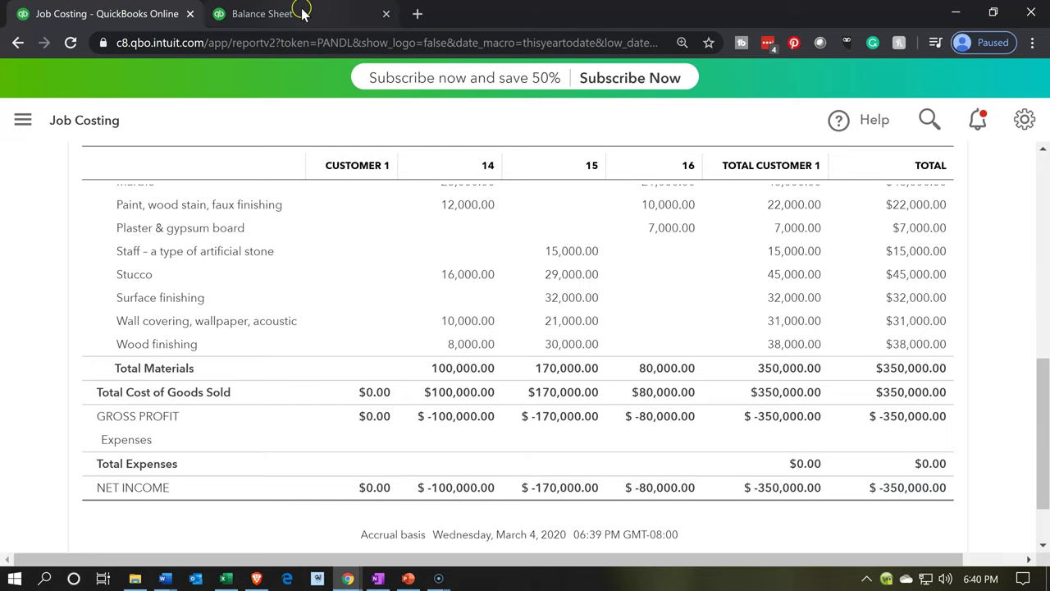
left_click(302, 14)
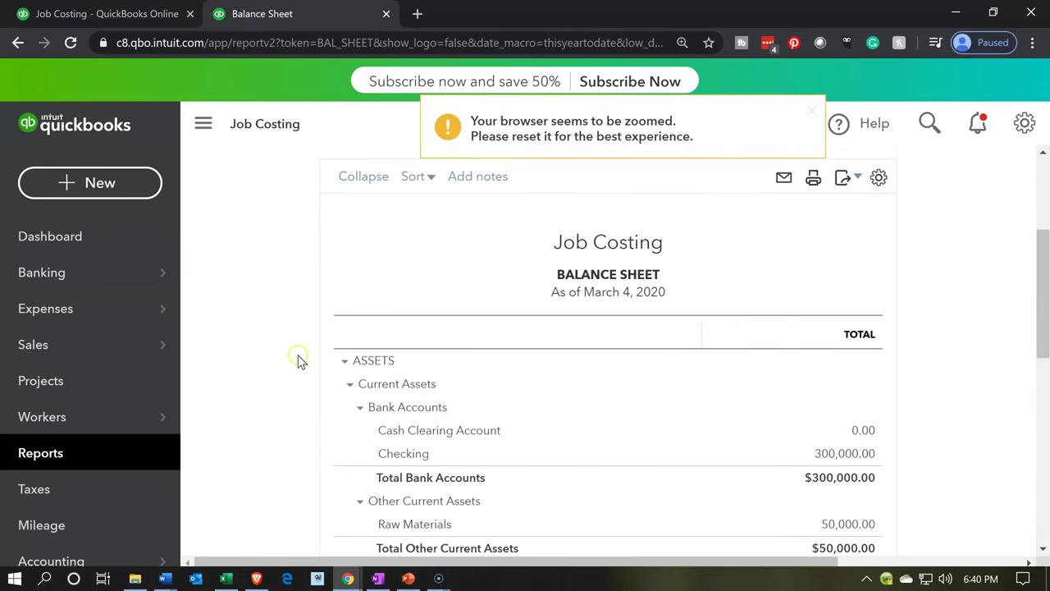
scroll(289, 423, "down", 3)
scroll(288, 422, "down", 4)
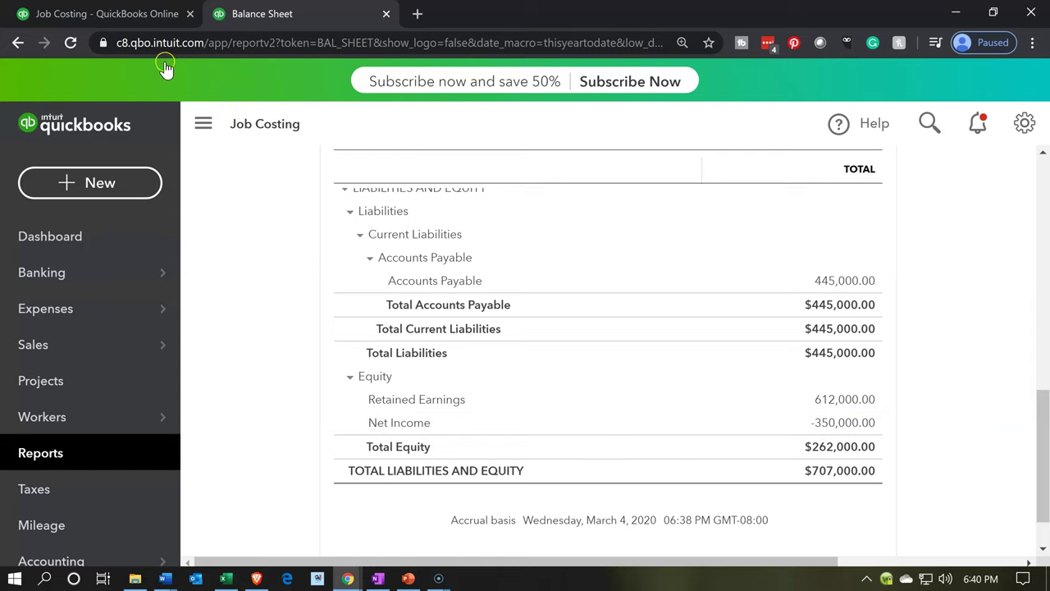
Step: Return to the Profit and Loss report and rerun it for the period 01/01/2019 to 03/04/2020
left_click(144, 15)
scroll(289, 354, "up", 2)
scroll(289, 355, "up", 3)
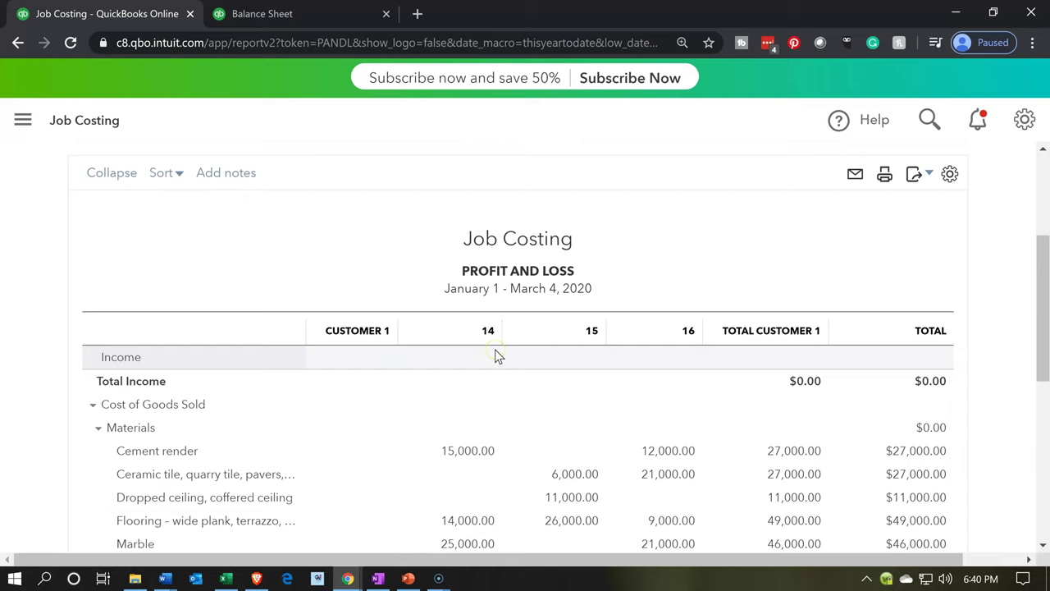
left_click(541, 313)
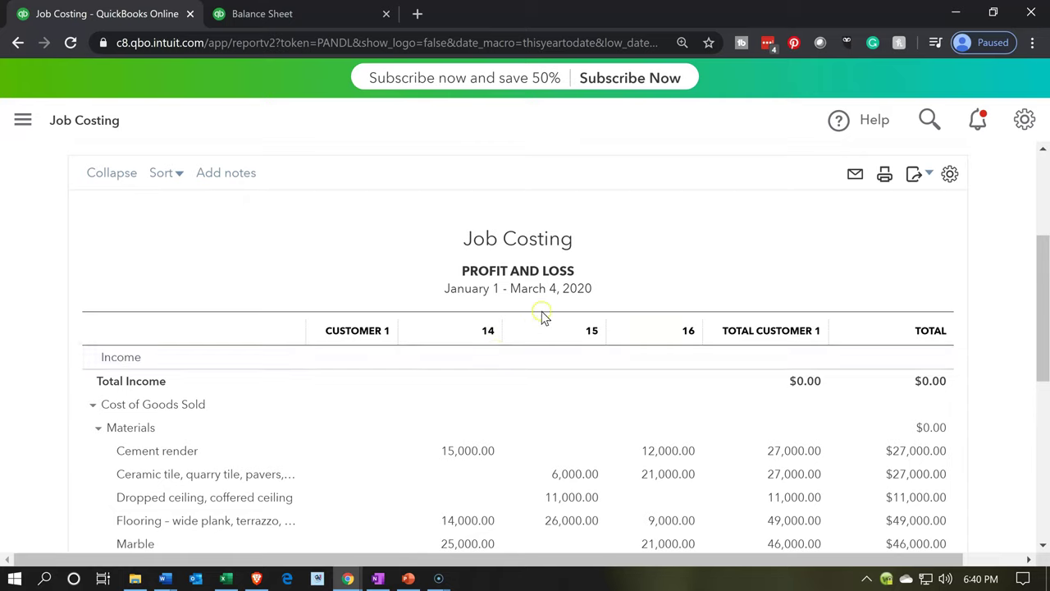
scroll(541, 312, "up", 3)
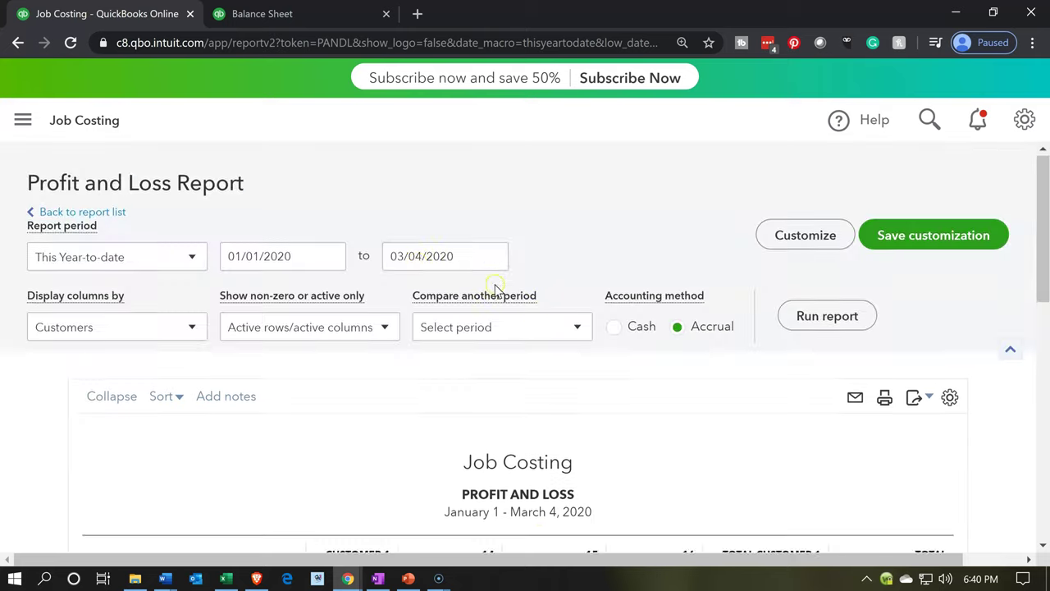
left_click(310, 256)
left_click(311, 256)
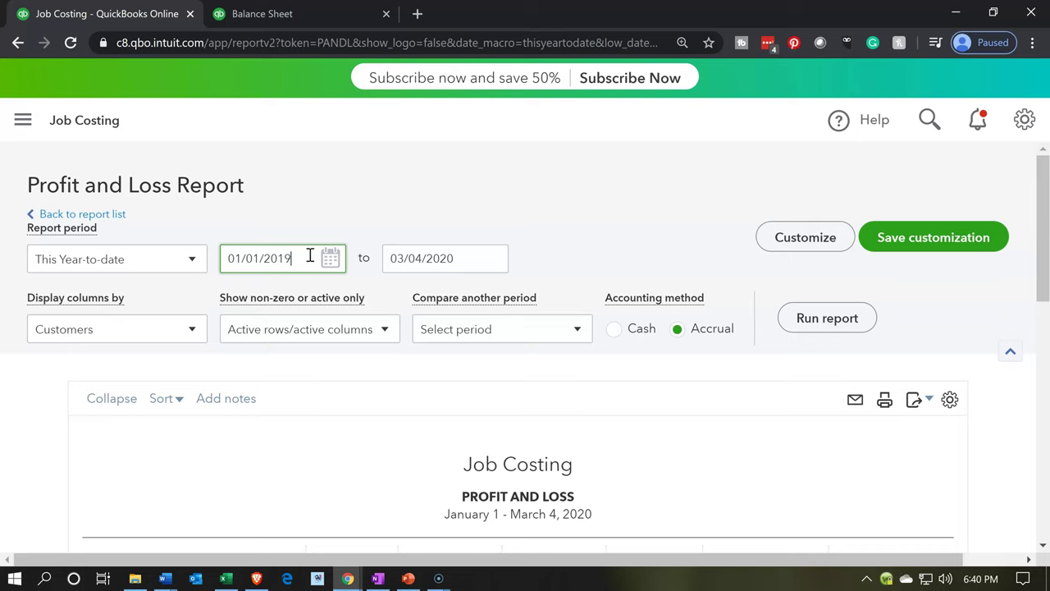
left_click(848, 318)
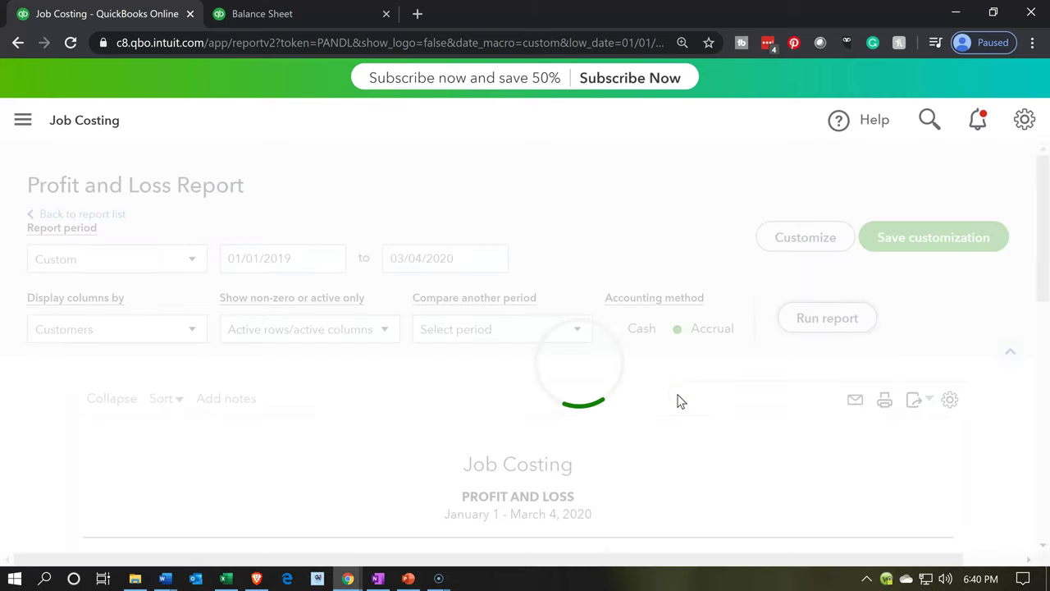
Step: Examine the labor, materials and overhead costs of Jobs 14, 15 and 16 in the Profit and Loss
scroll(679, 400, "down", 5)
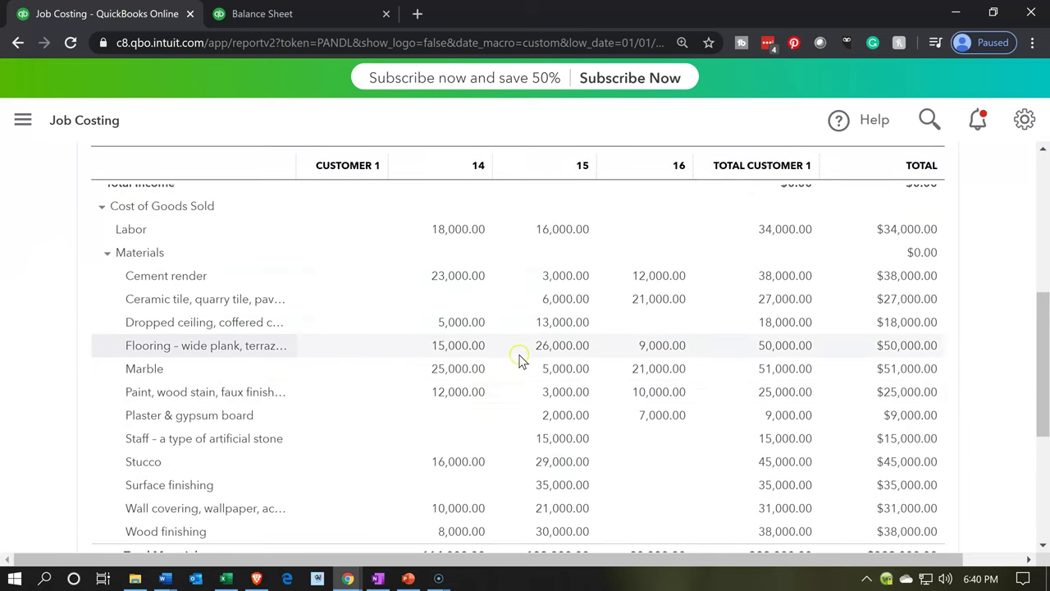
scroll(518, 353, "up", 2)
scroll(518, 354, "down", 5)
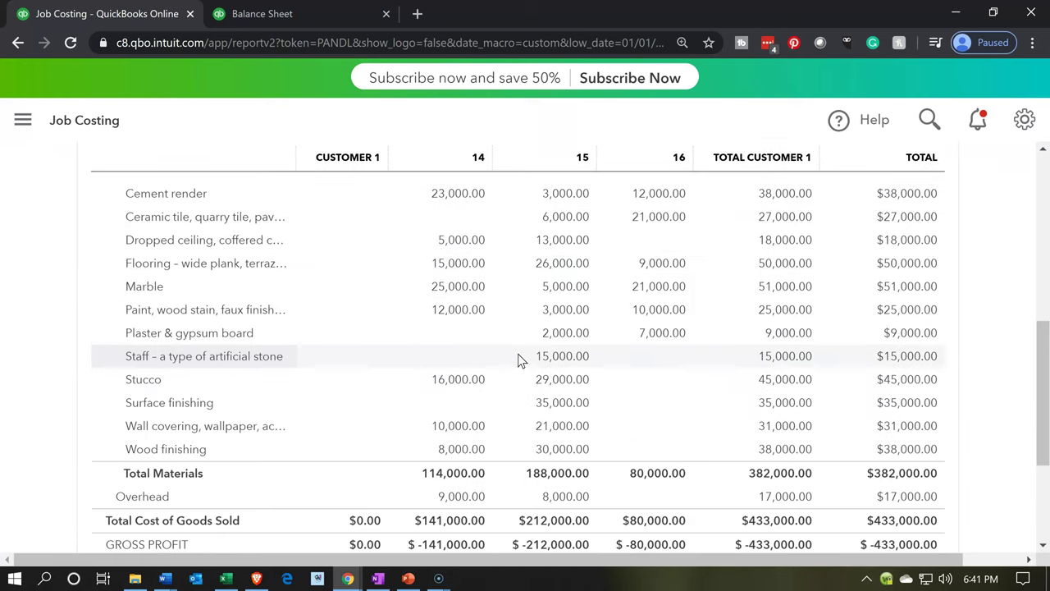
left_click(480, 472)
Step: Switch to Excel, check the total costs of Jobs 14 and 15 in the job cost record, and return to QuickBooks to compare them
left_click(225, 579)
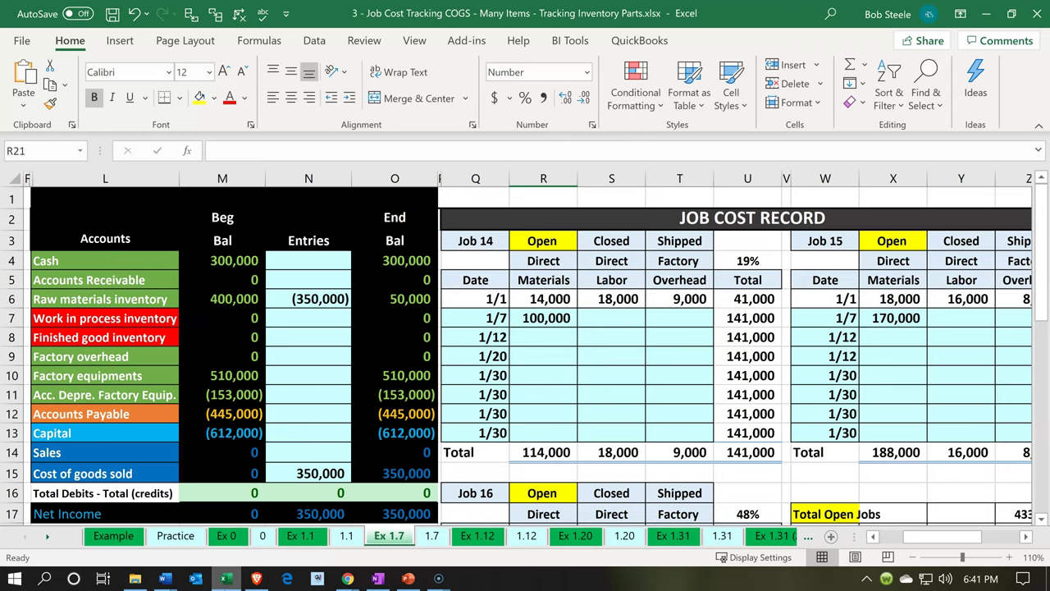
left_click(747, 452)
key("Right")
key("Right")
key("Right")
key("Right")
key("Right")
key("Right")
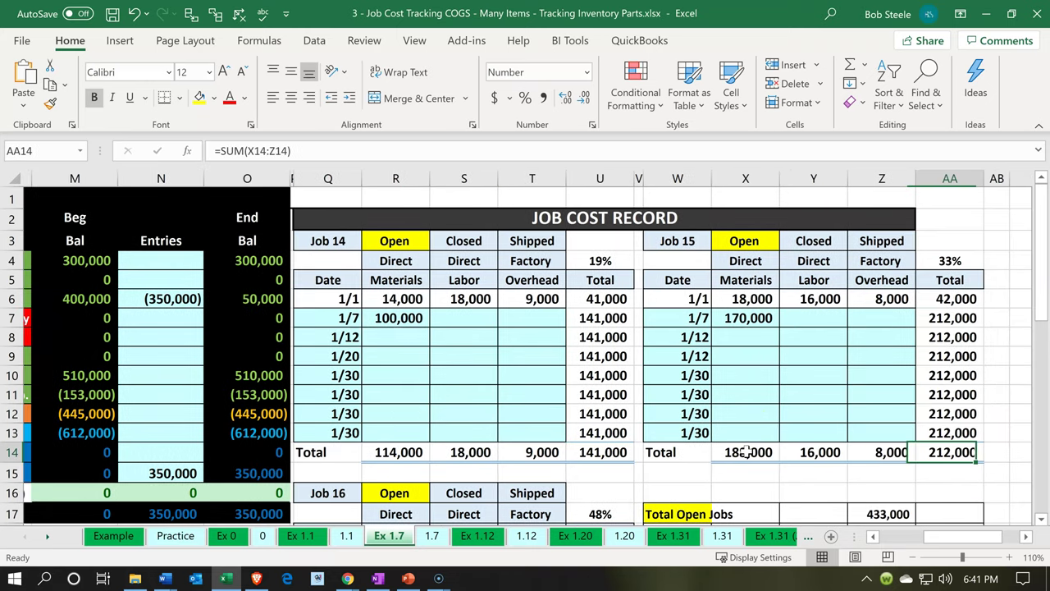
key("Right")
mouse_move(238, 578)
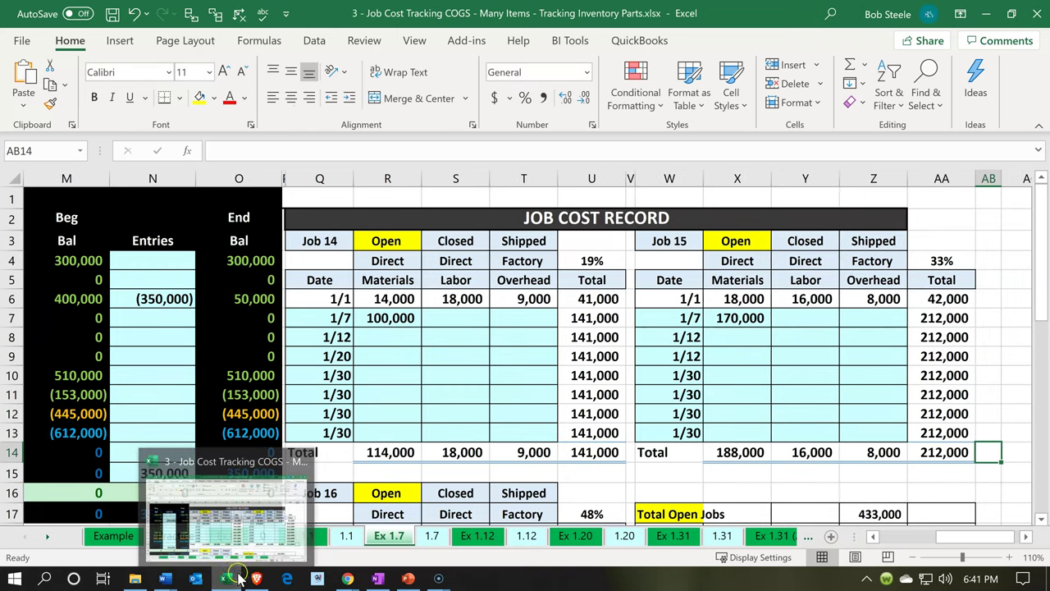
left_click(348, 578)
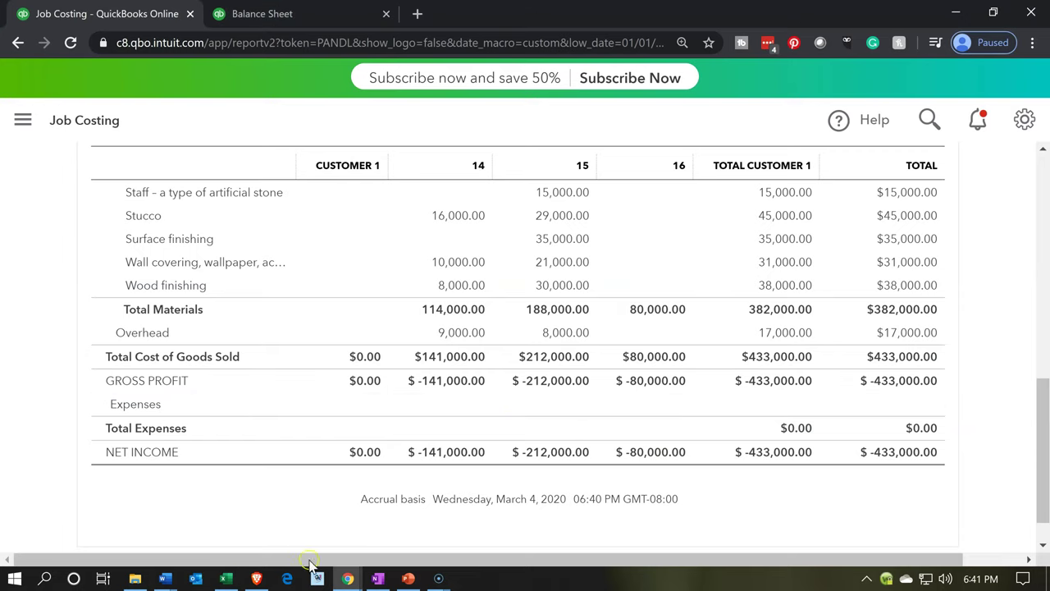
Step: Switch back to Excel and check the total costs of Jobs 15 and 16 in the job cost record
left_click(226, 579)
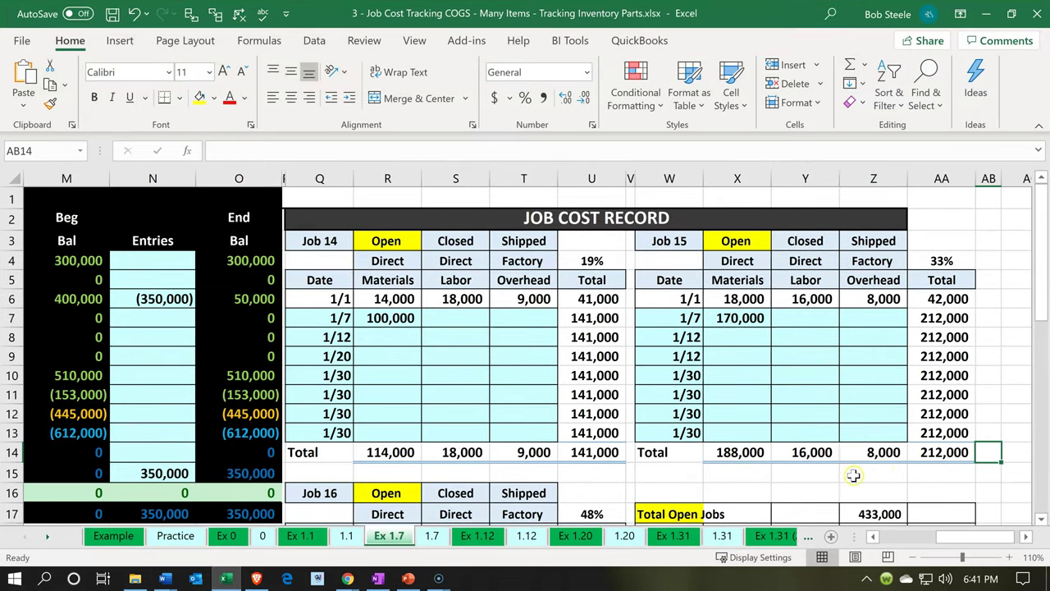
left_click(913, 452)
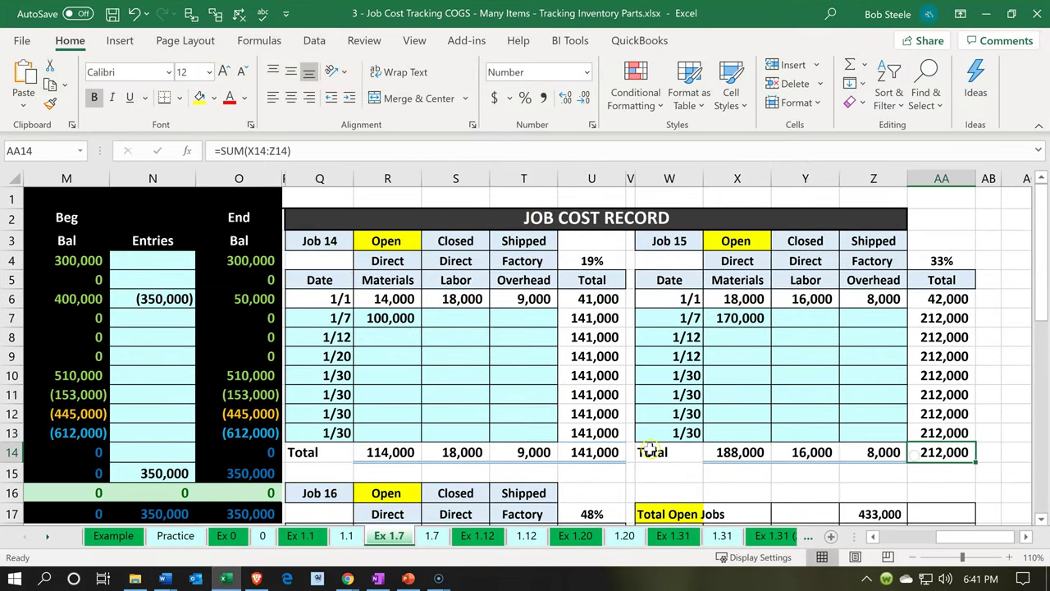
scroll(649, 445, "down", 2)
scroll(648, 445, "down", 4)
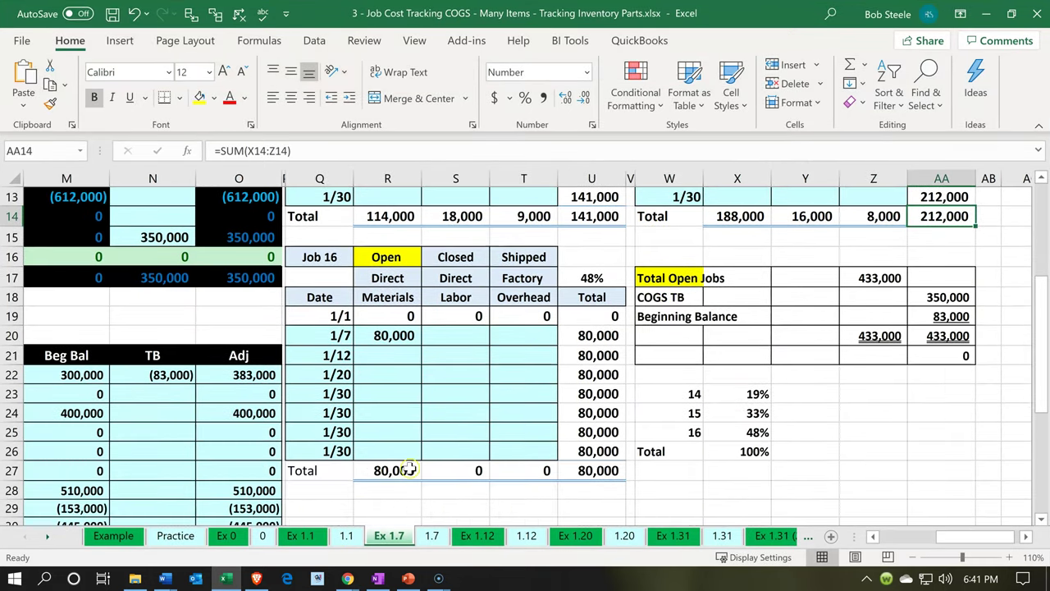
left_click(409, 470)
scroll(409, 470, "up", 3)
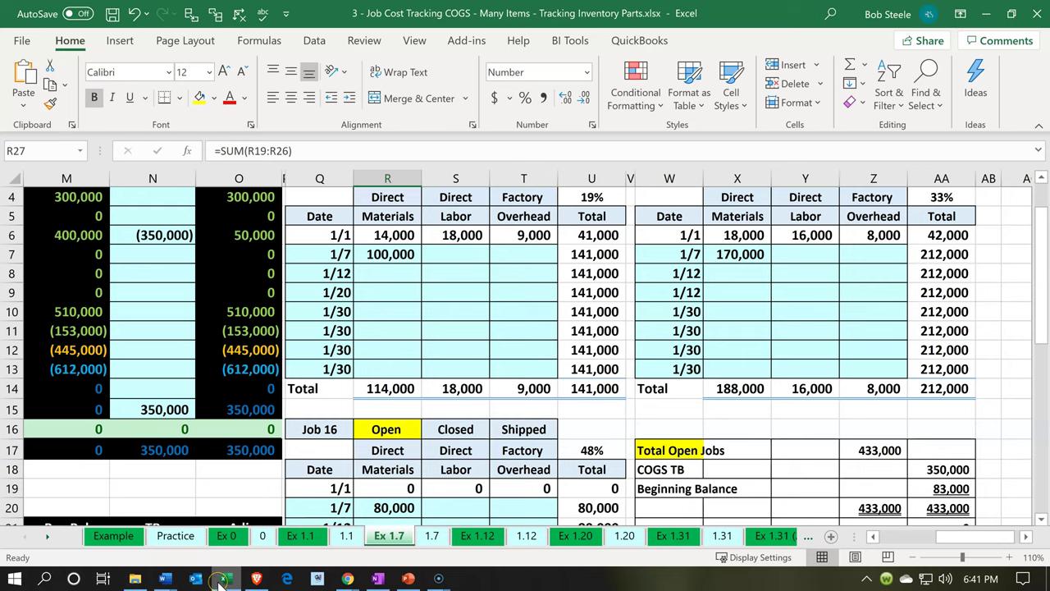
Step: Return to QuickBooks and review the labor and individual material lines by job in the Profit and Loss
left_click(222, 581)
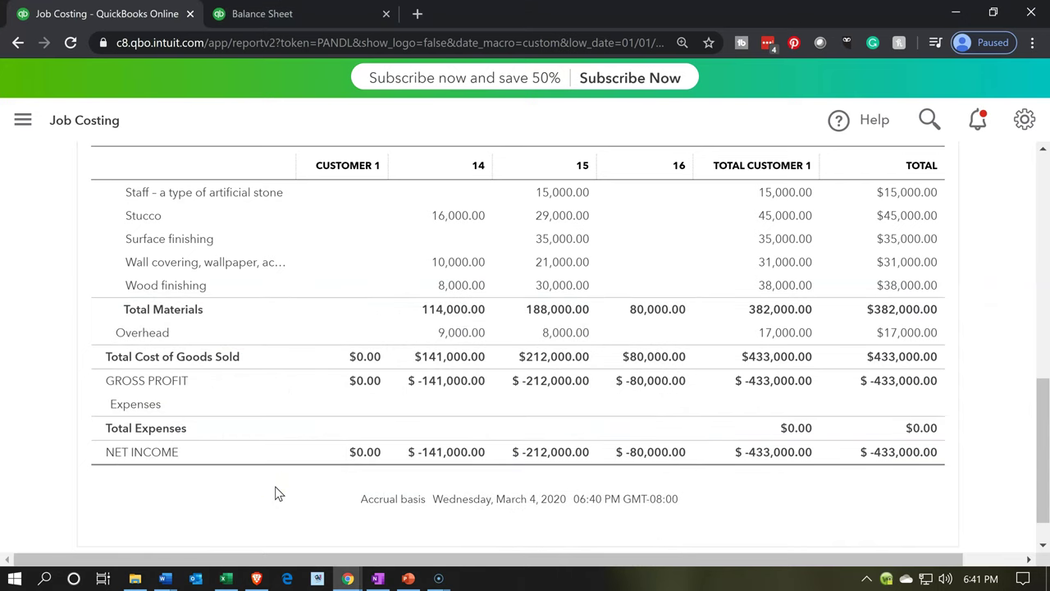
left_click(238, 518)
scroll(241, 526, "up", 5)
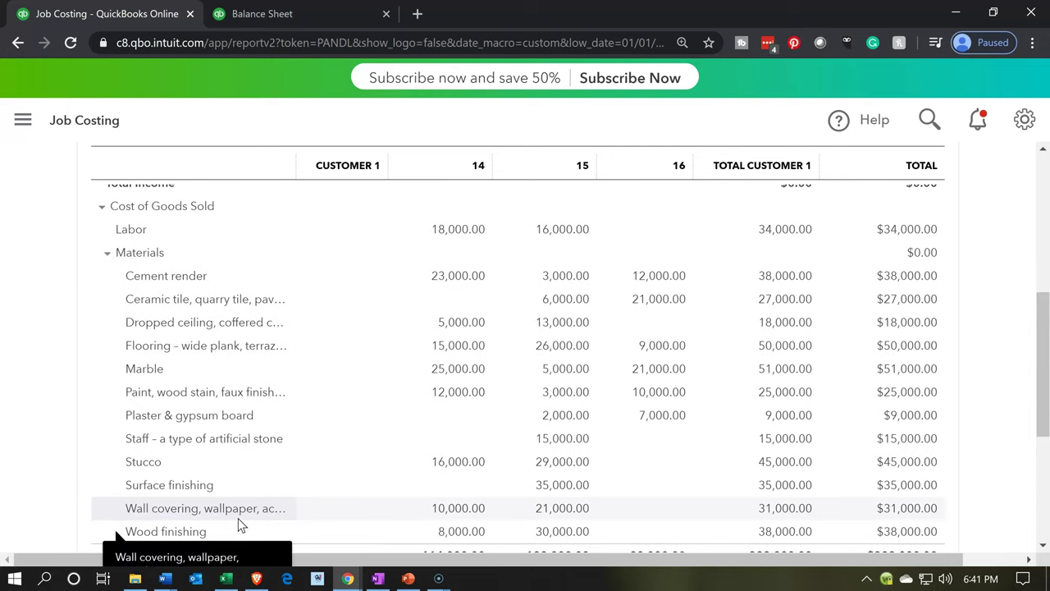
left_click(237, 438)
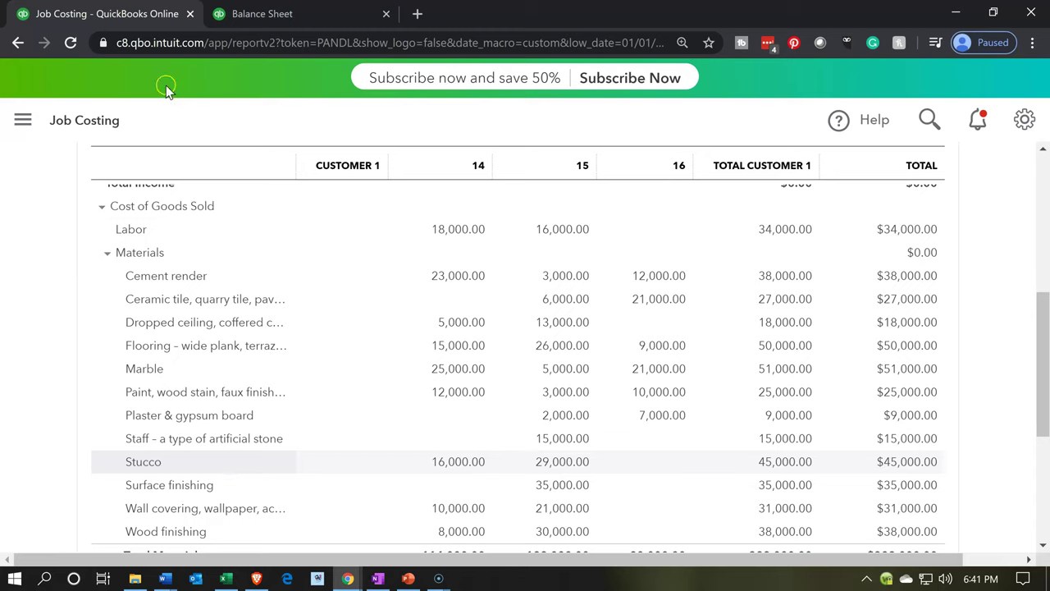
Step: Duplicate the Profit and Loss browser page and return to the original one
right_click(148, 19)
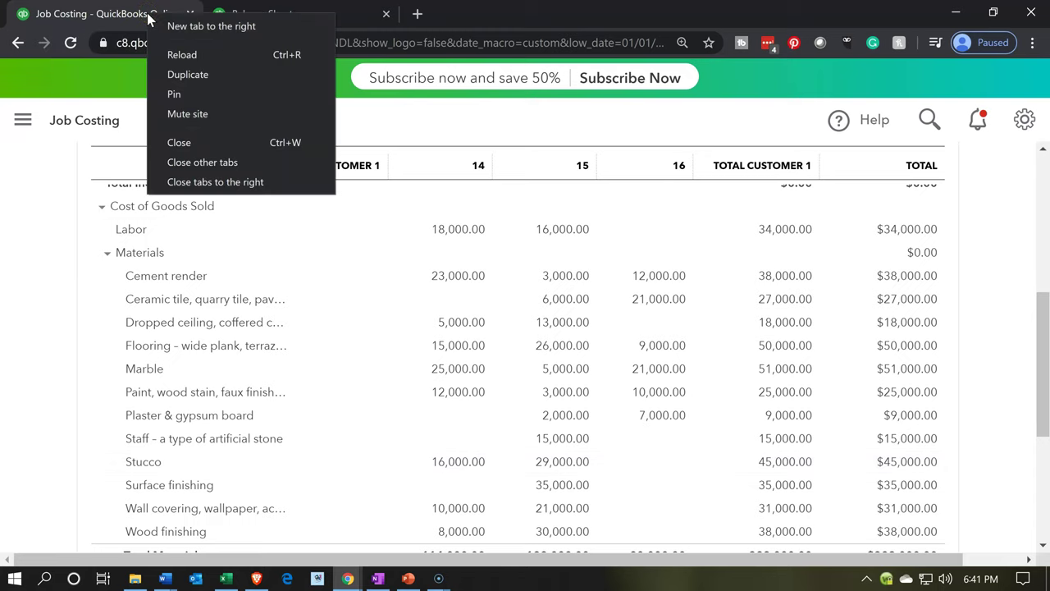
left_click(168, 74)
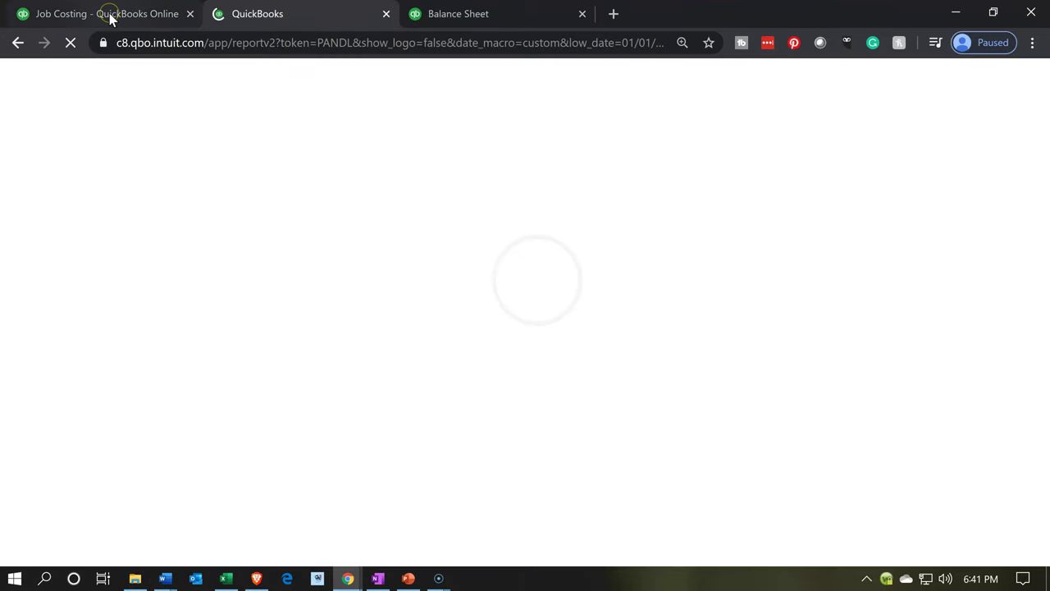
left_click(111, 18)
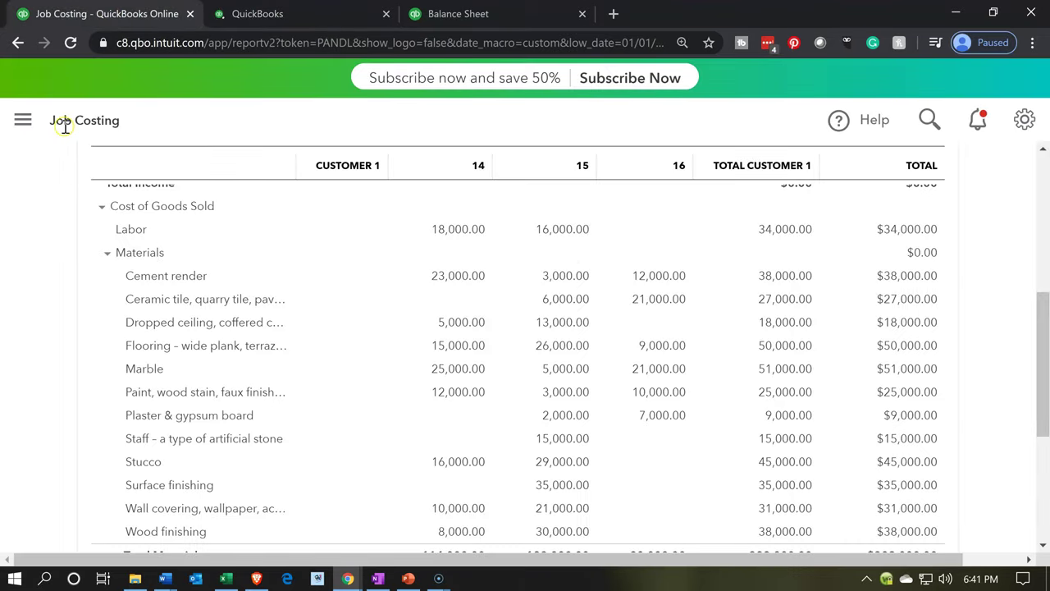
Step: Go to the Projects list and open the details of project 15 for Customer 1
left_click(23, 124)
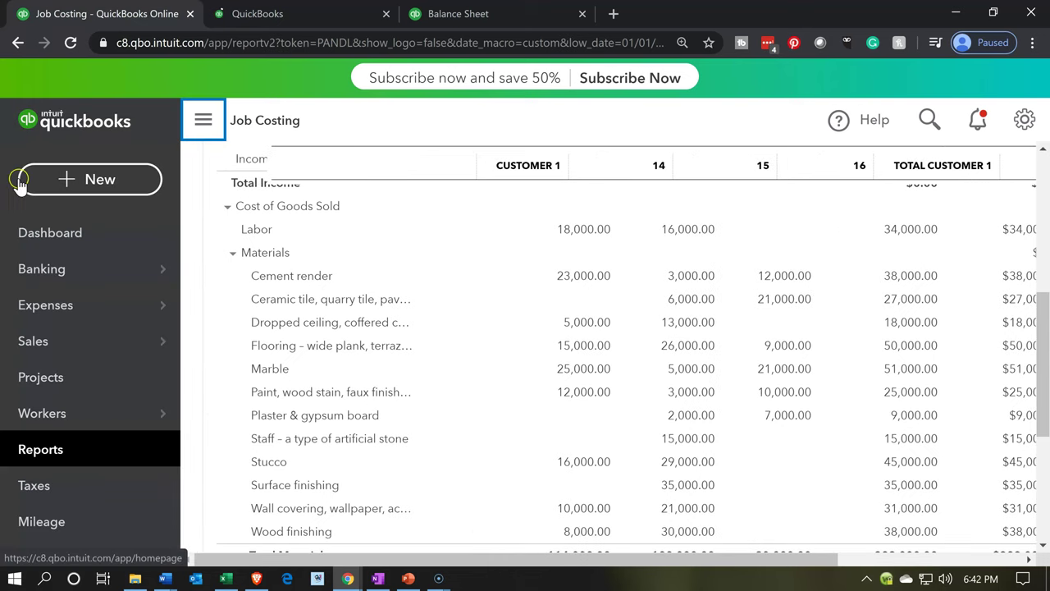
left_click(46, 397)
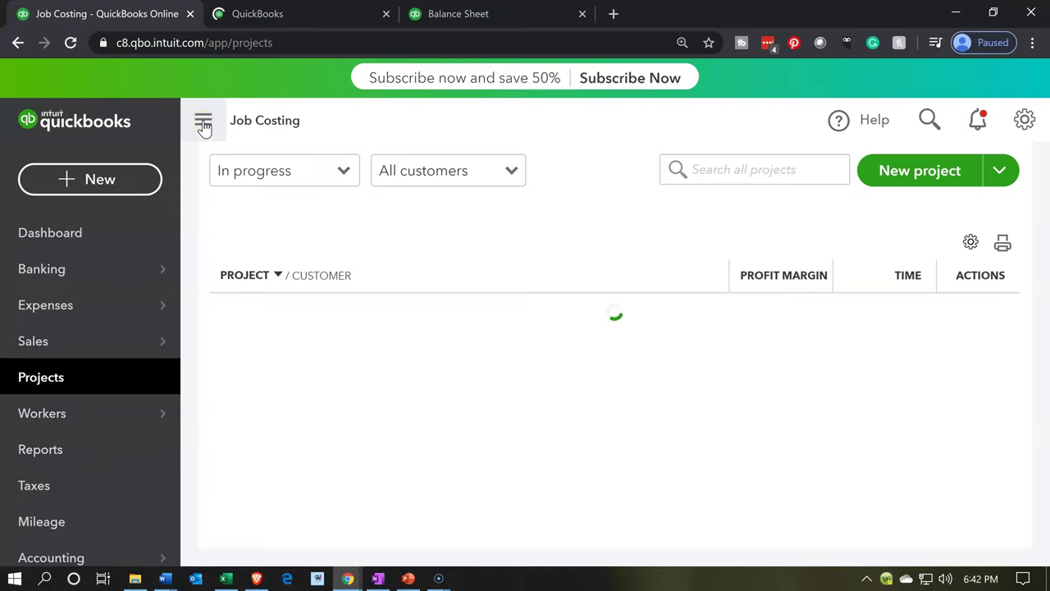
left_click(203, 123)
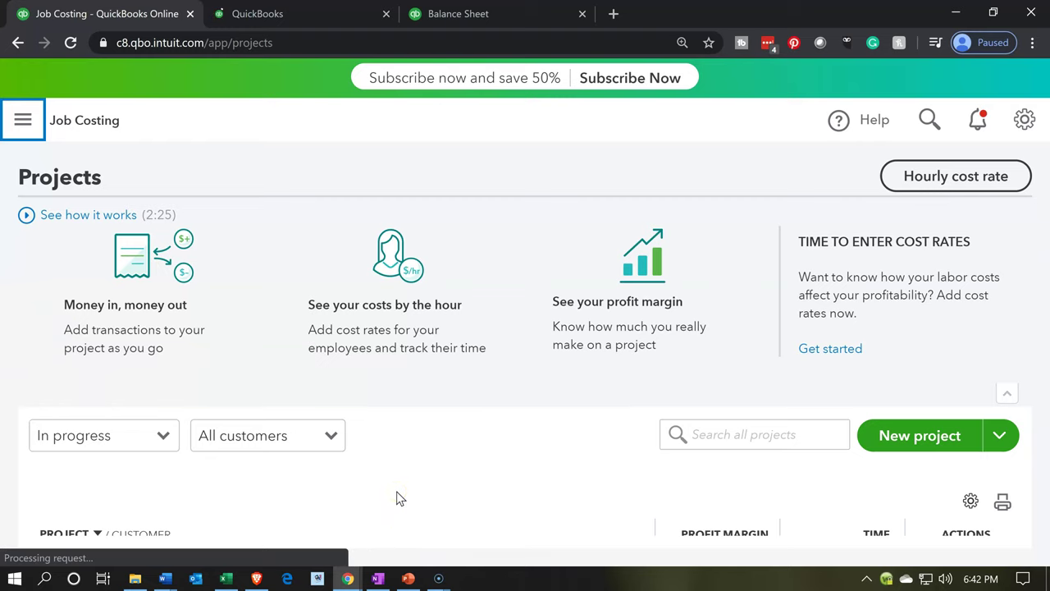
key("ctrl+minus")
scroll(180, 520, "down", 2)
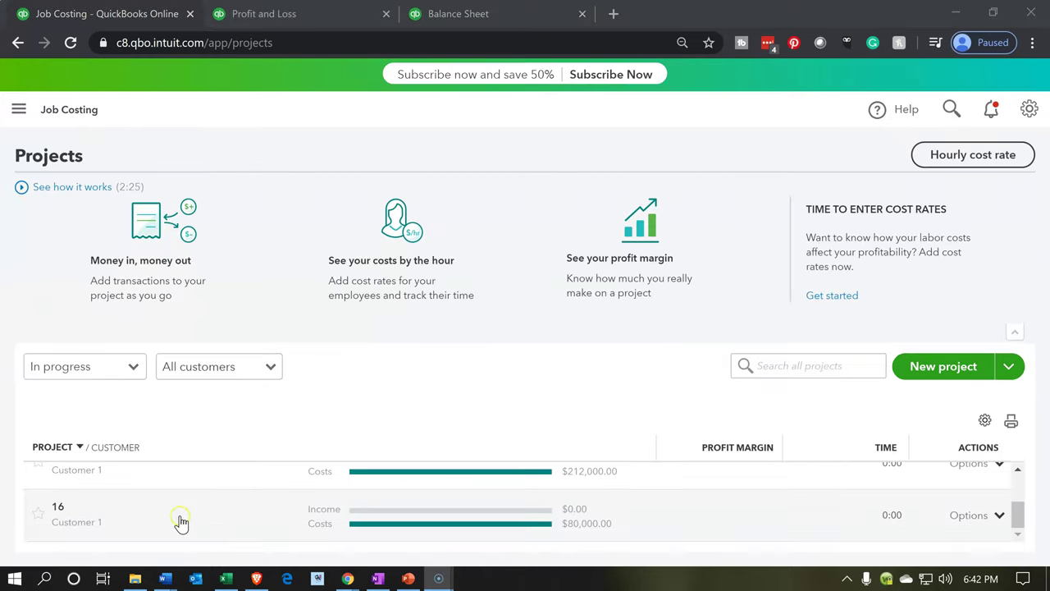
left_click(80, 470)
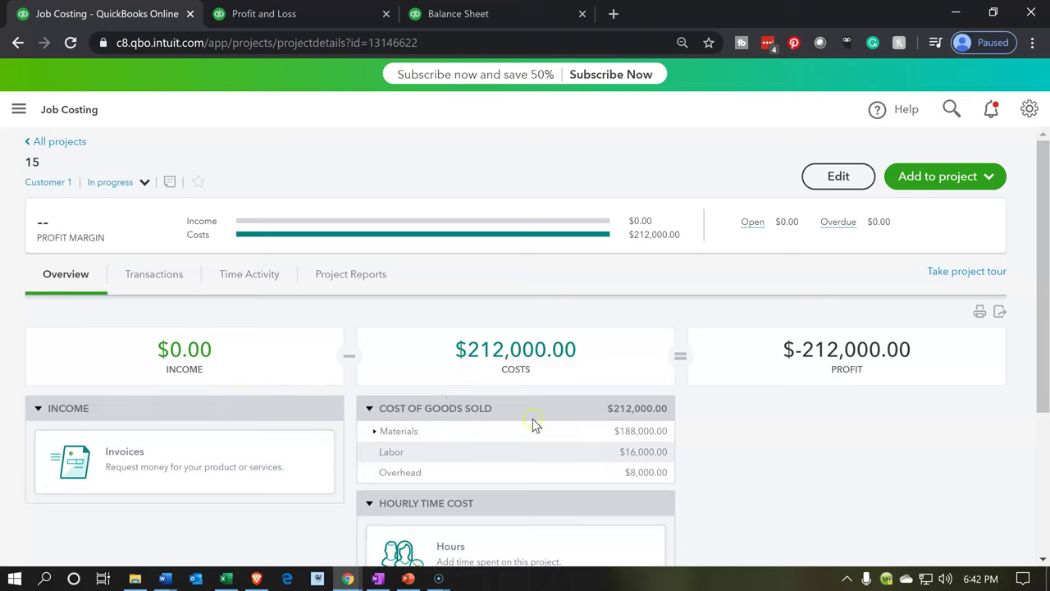
Step: Review project 15's transactions, time activity and available project reports, and return to its overview
left_click(156, 279)
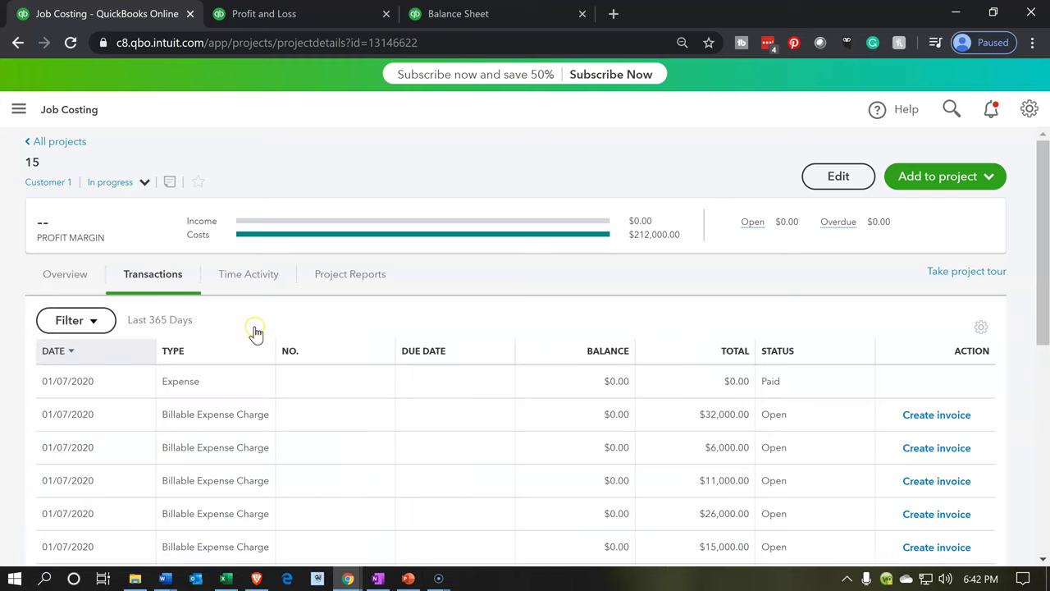
left_click(266, 286)
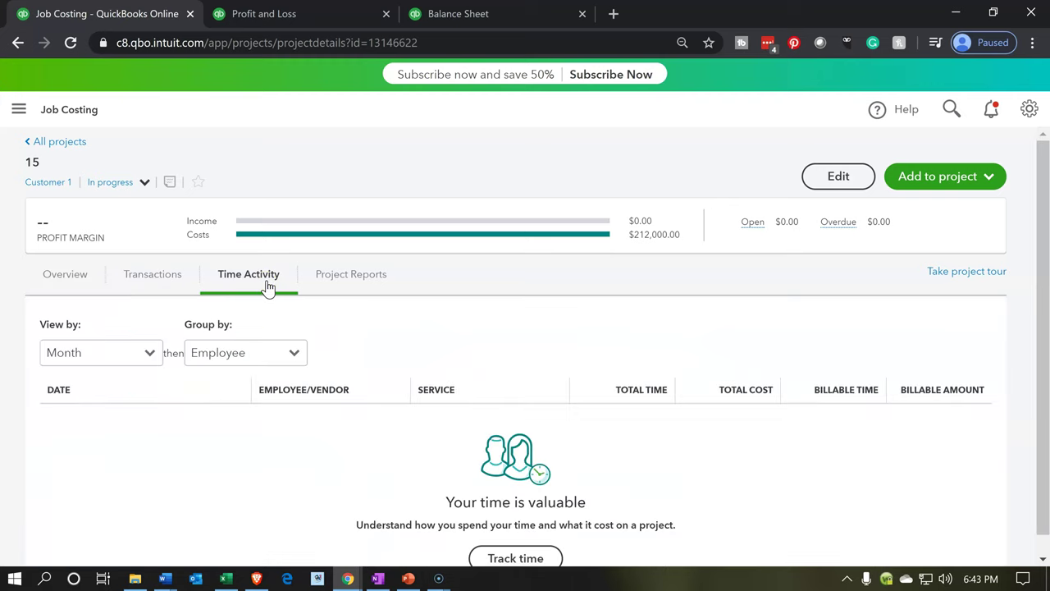
left_click(339, 289)
left_click(345, 355)
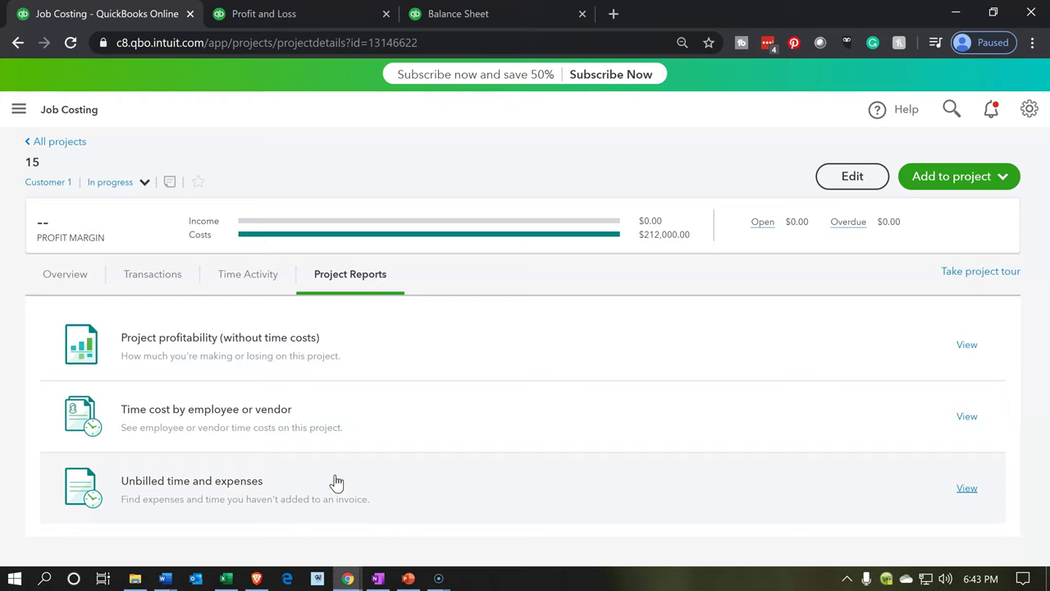
left_click(73, 280)
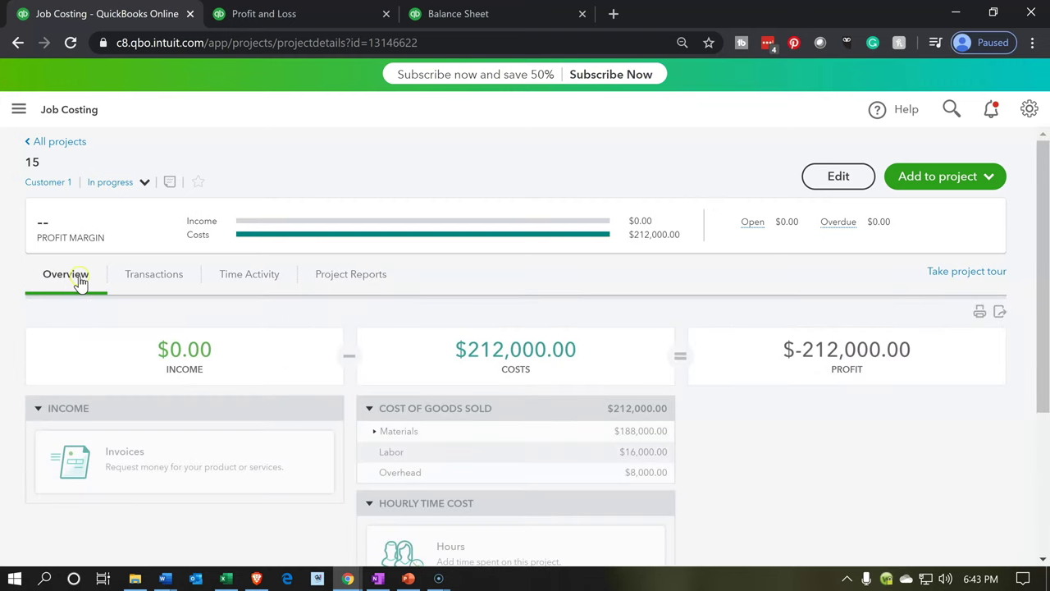
left_click(197, 272)
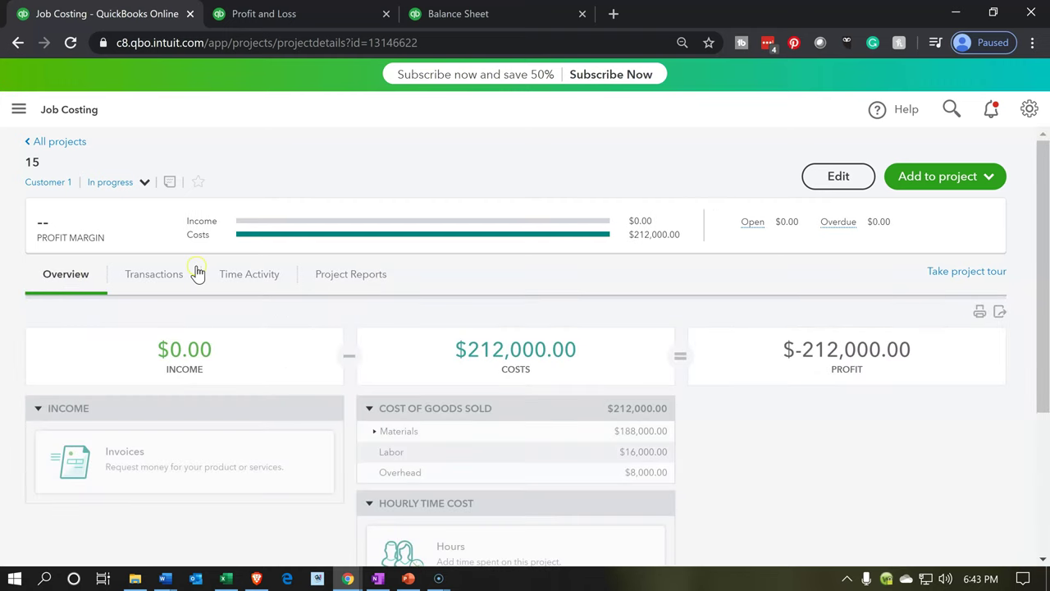